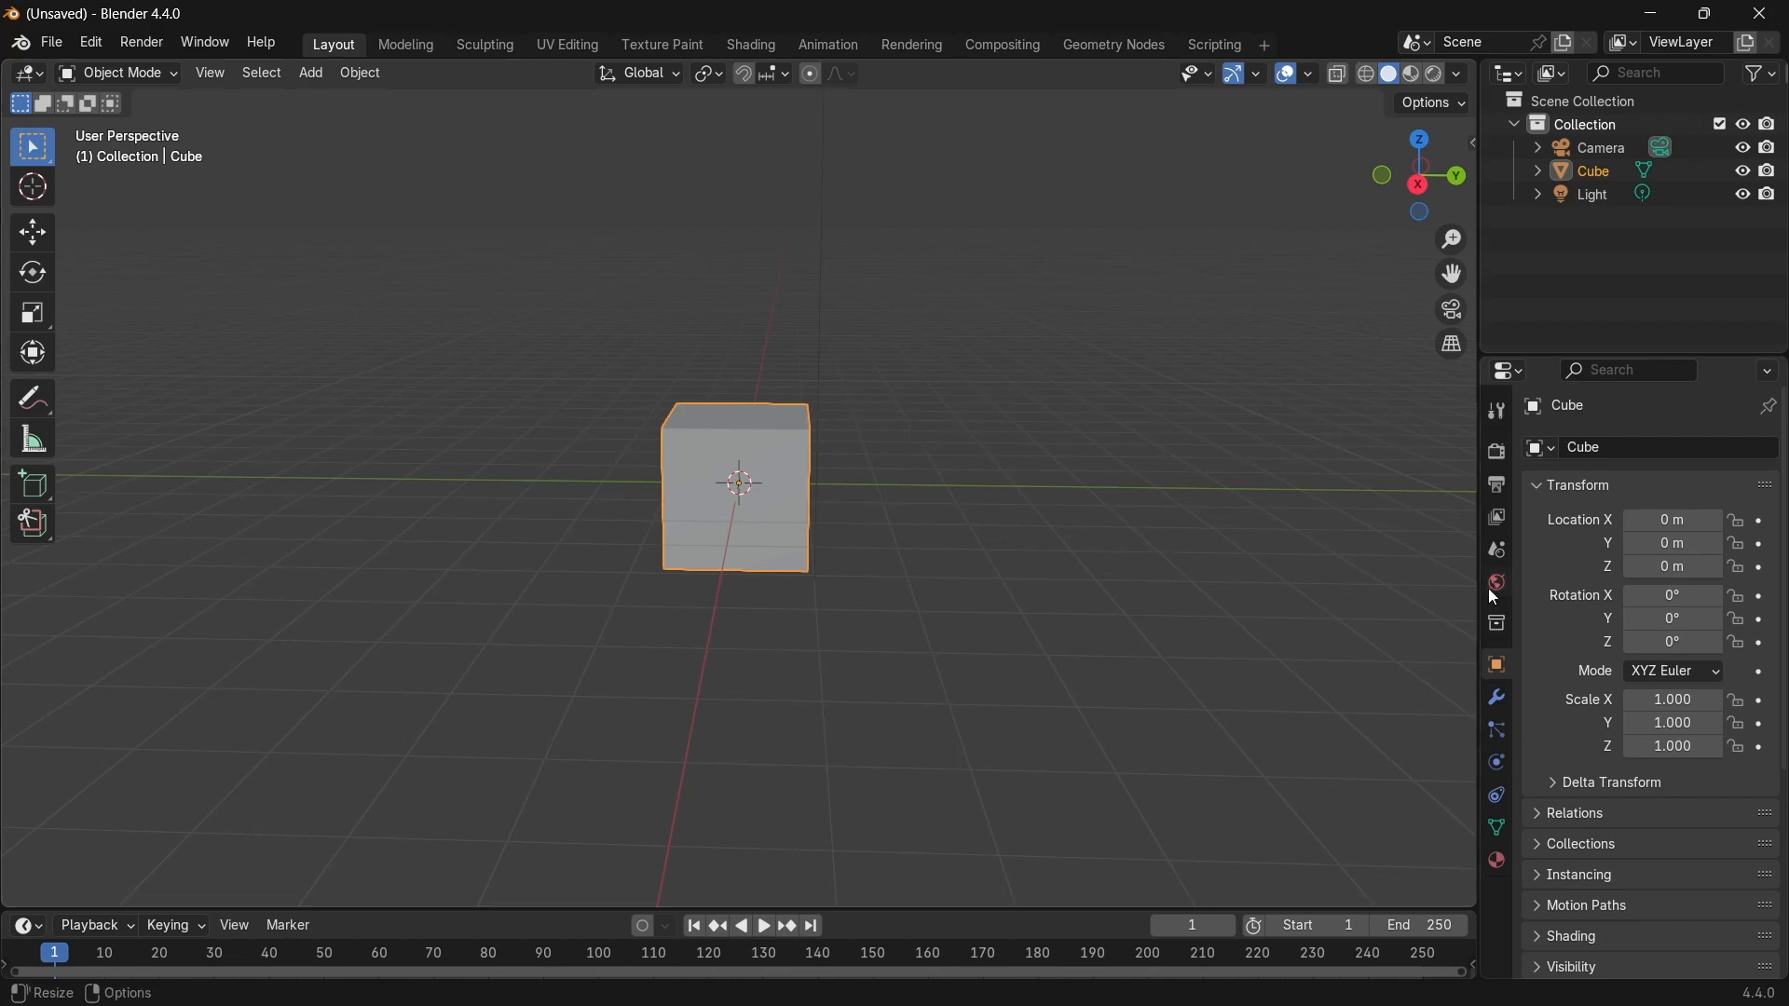
Add a level-2 Subdivision modifier to the cube, apply it, and shade the object auto smooth.
click(1498, 699)
key(ctrl+a)
click(734, 437)
key(ctrl+2)
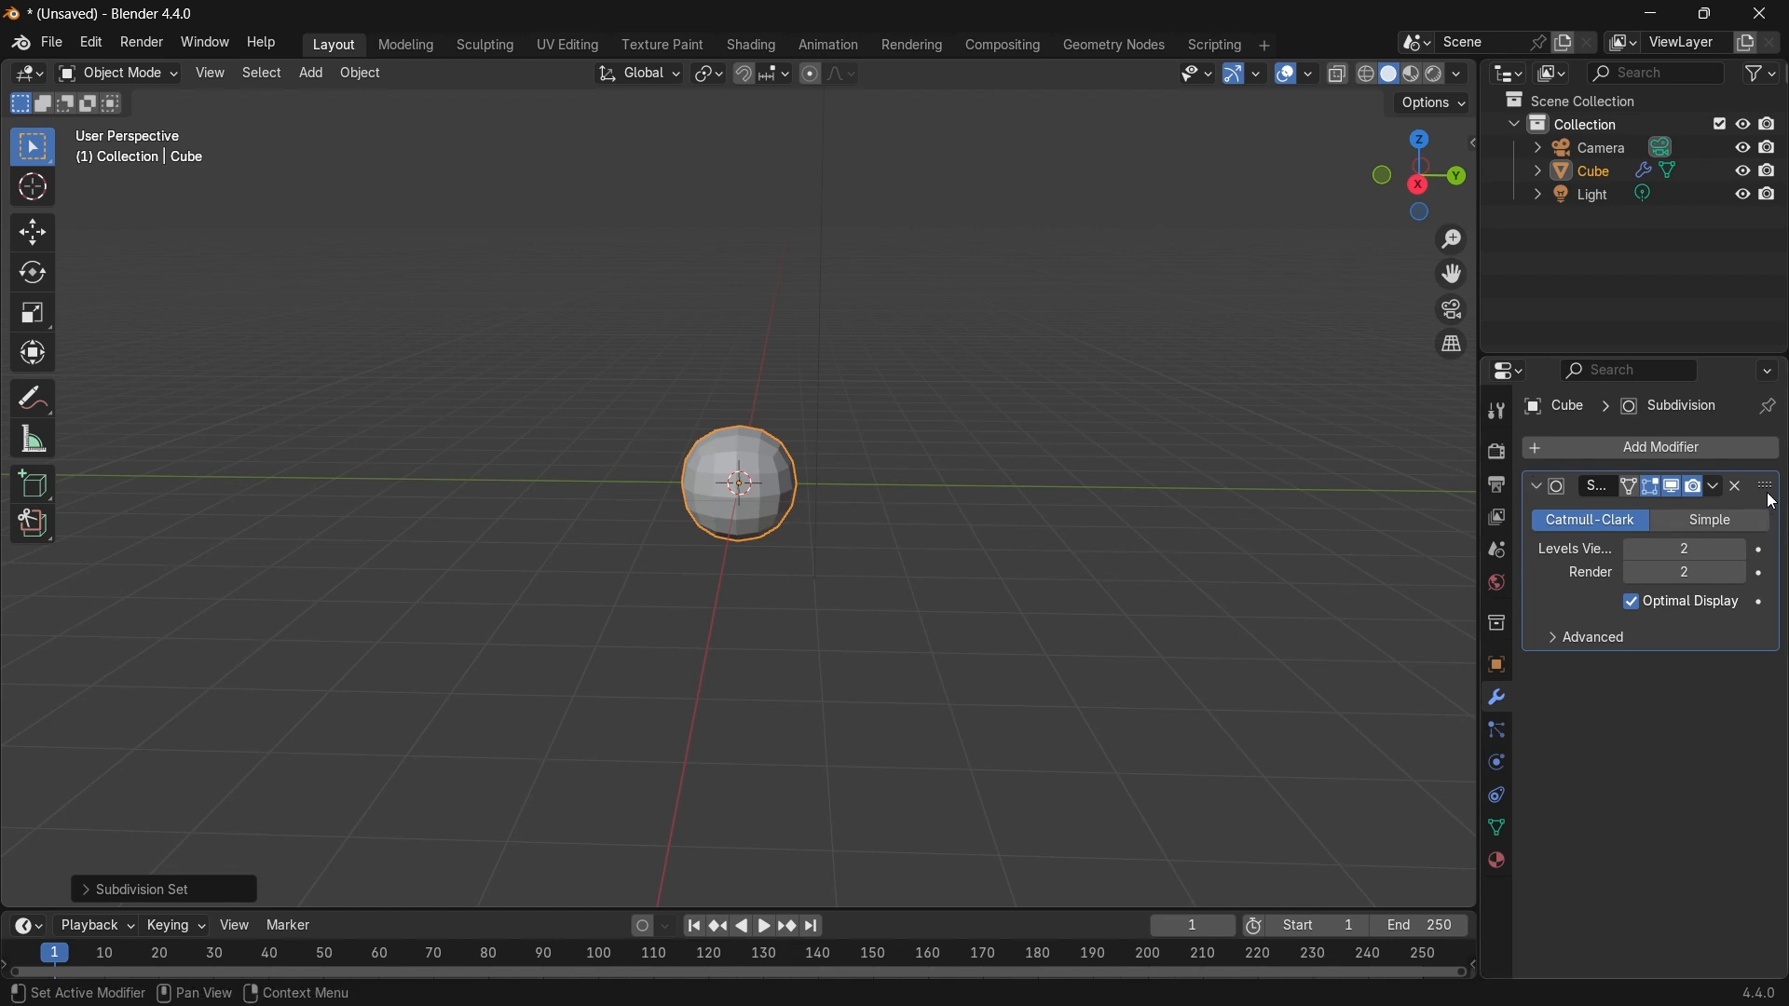
key(ctrl+a)
key(n)
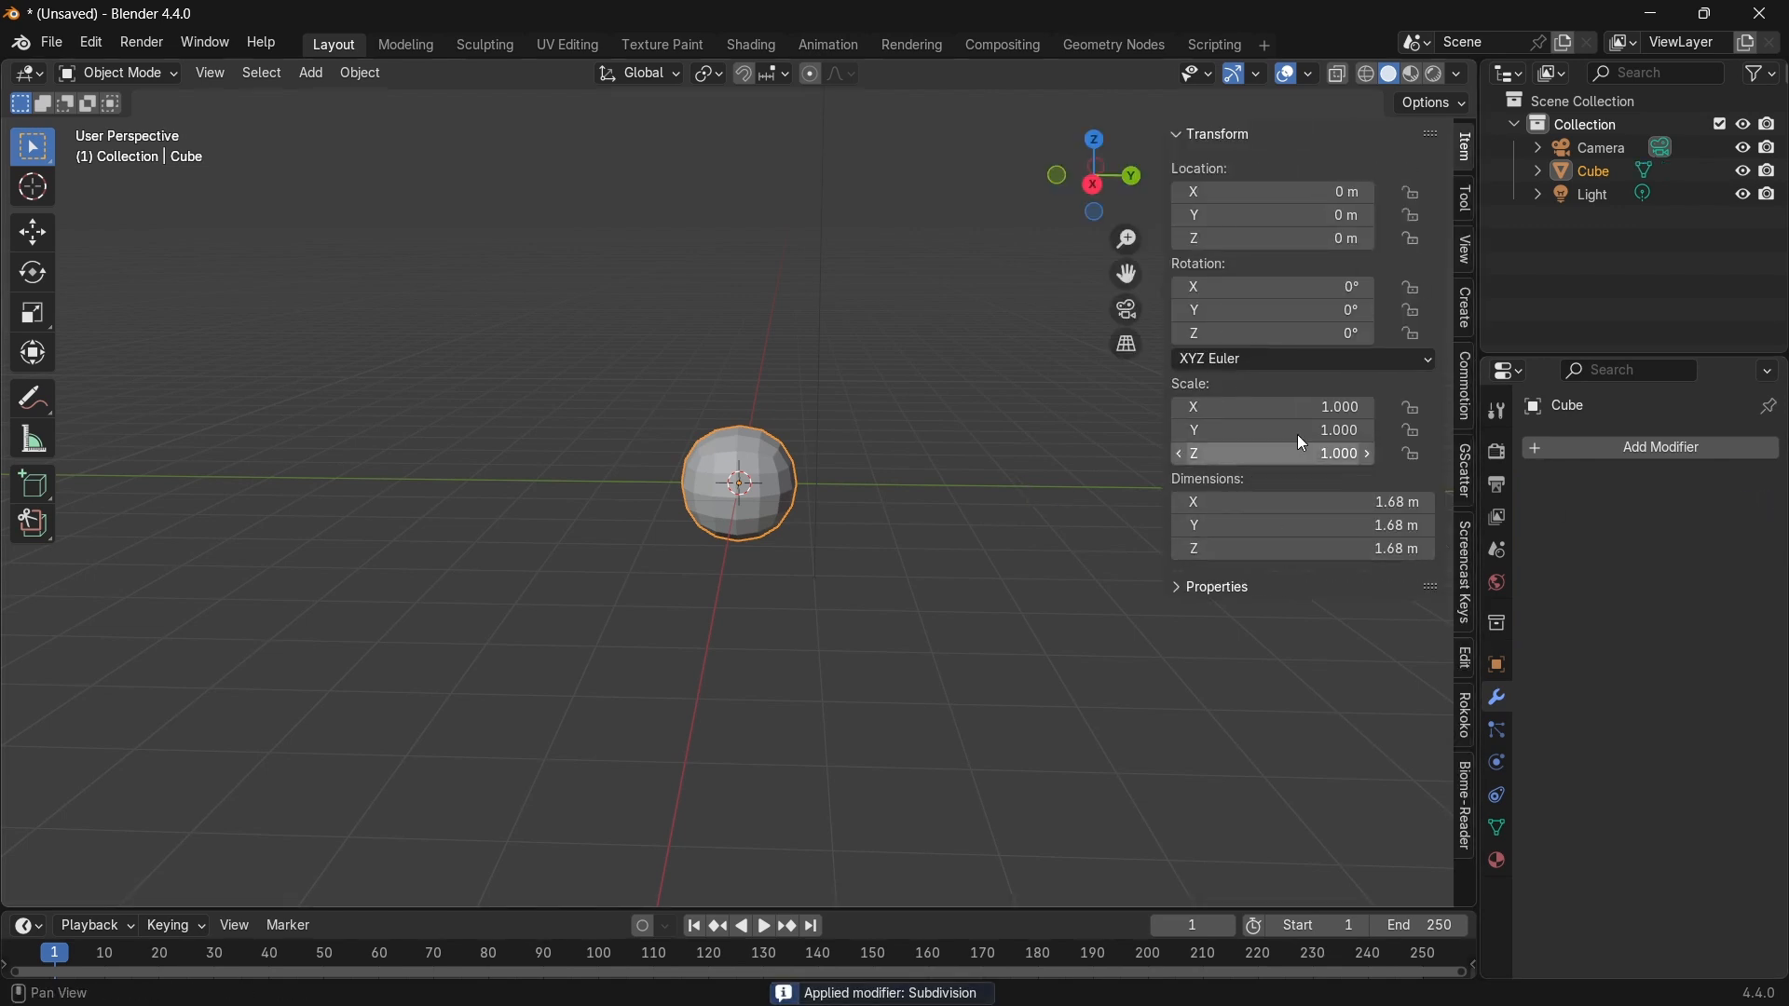
key(n)
right_click(725, 472)
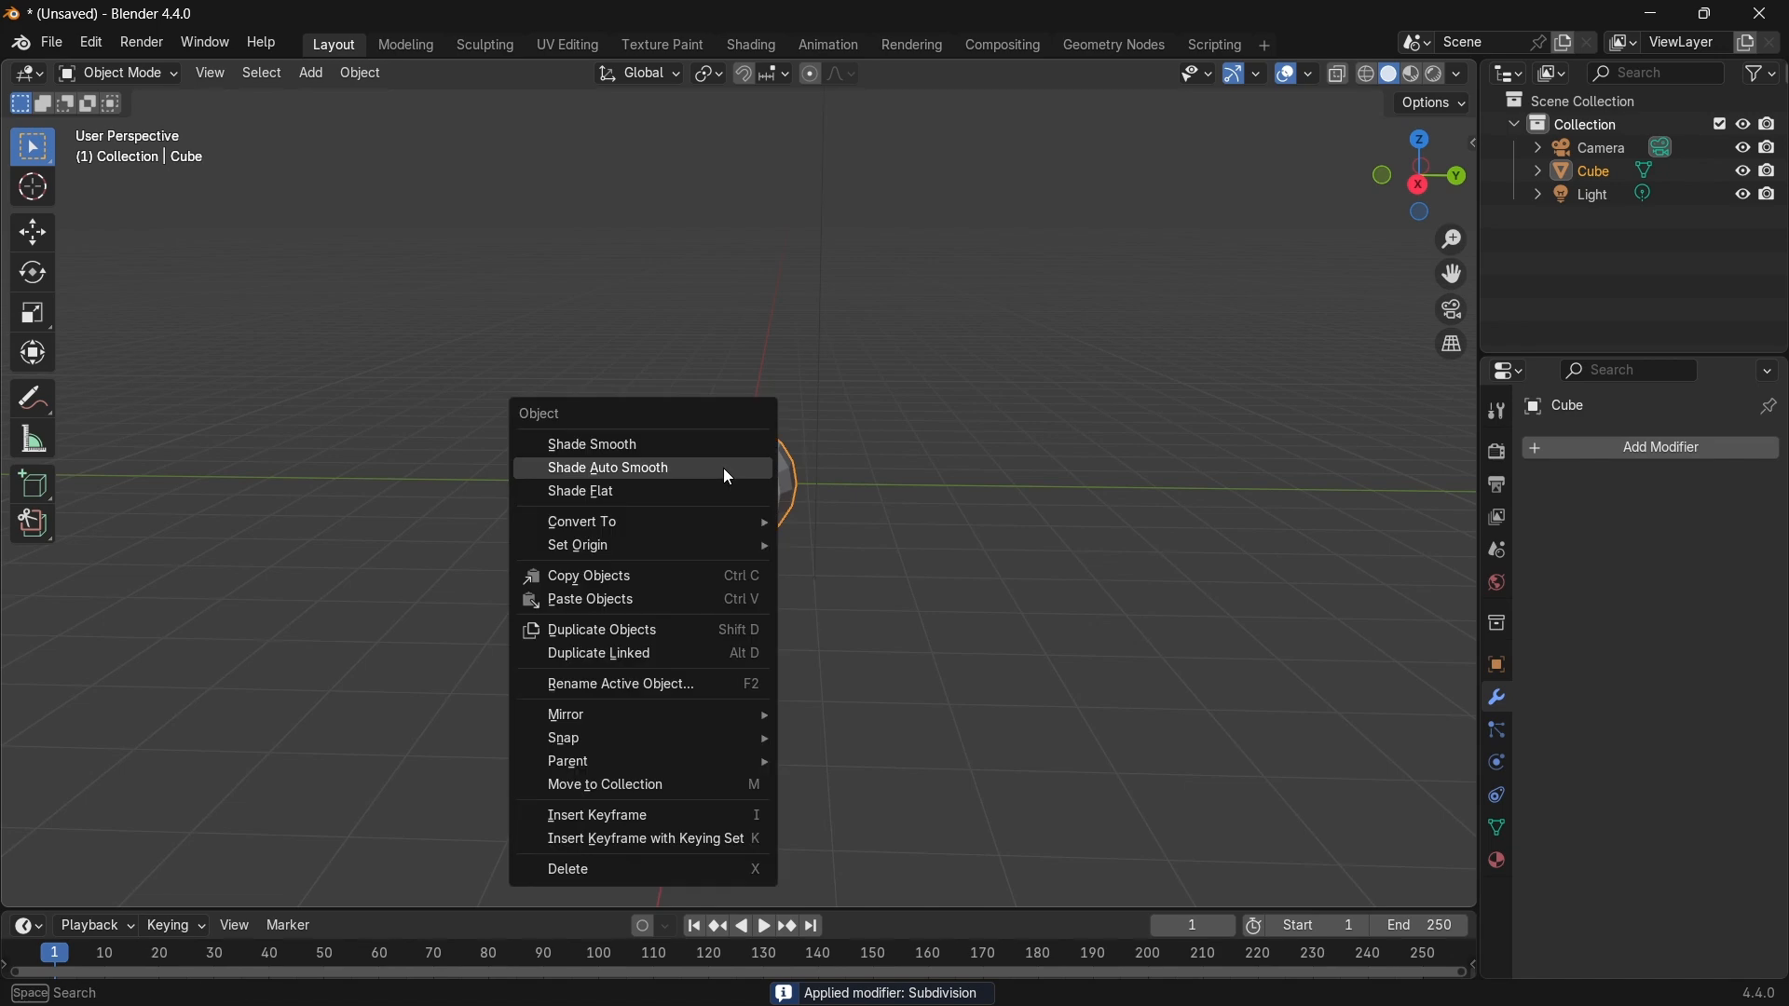
click(722, 469)
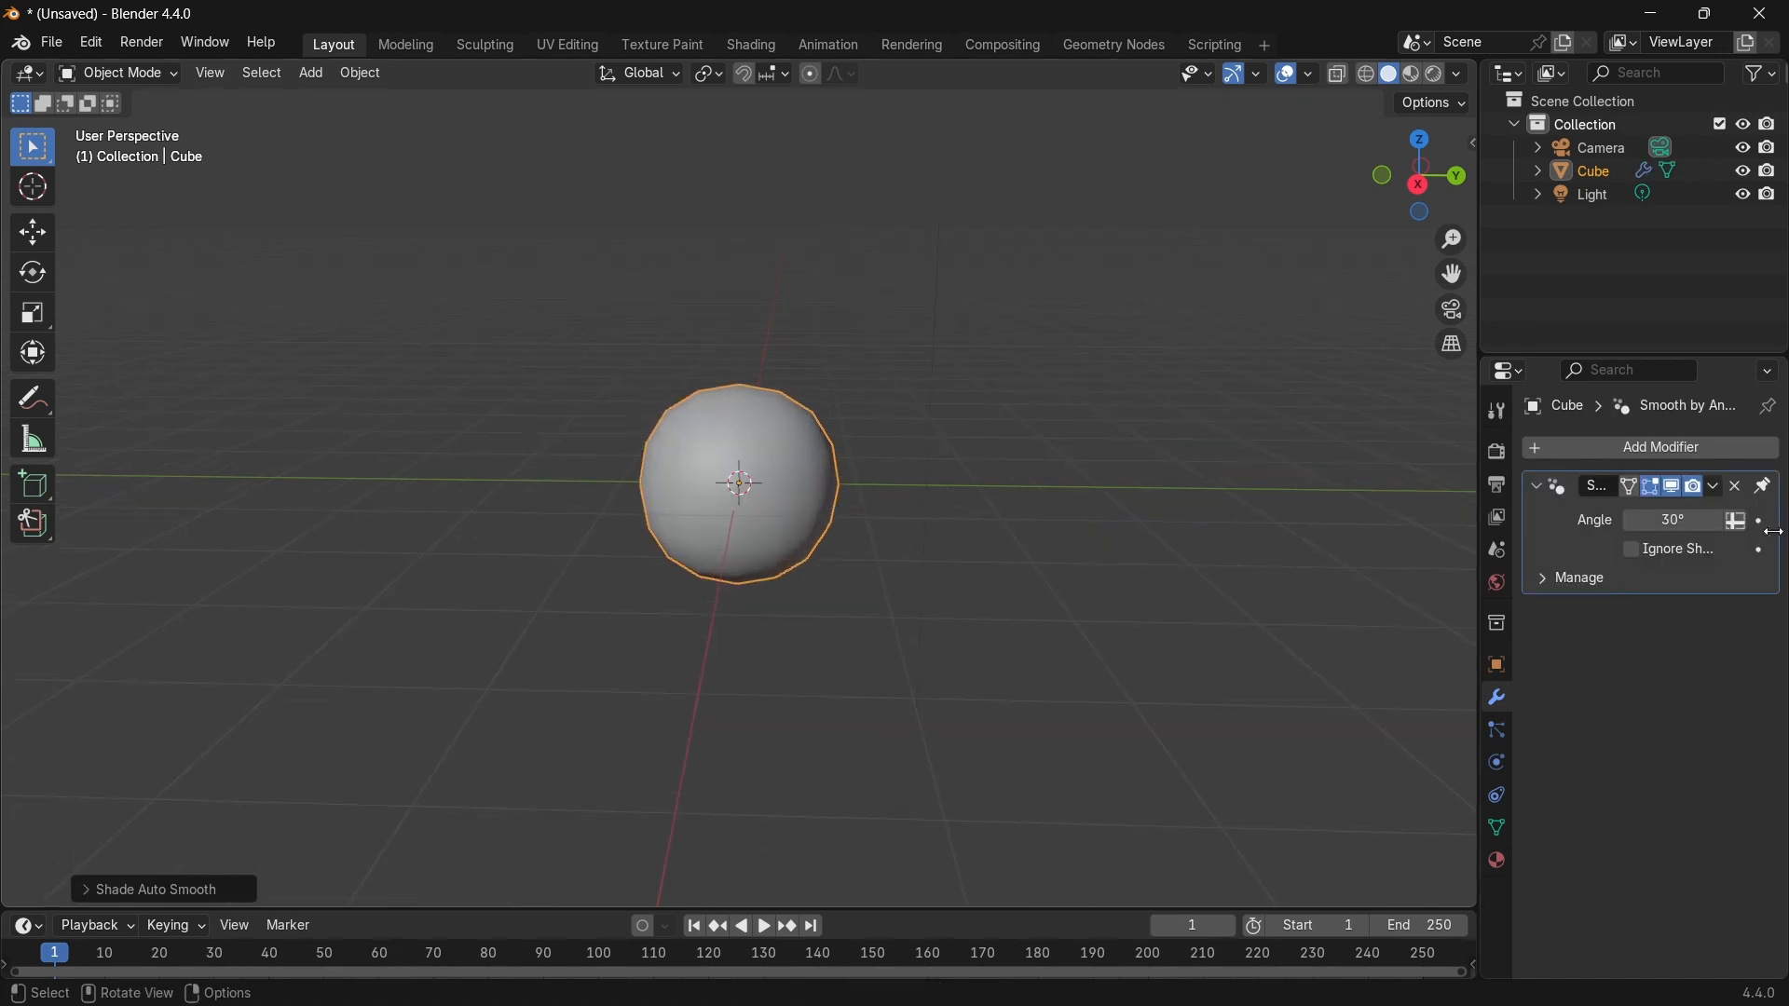
Try to apply the Quick Smoke effect to the rounded cube and remove its Smooth by Angle modifier.
click(356, 75)
mouse_move(387, 734)
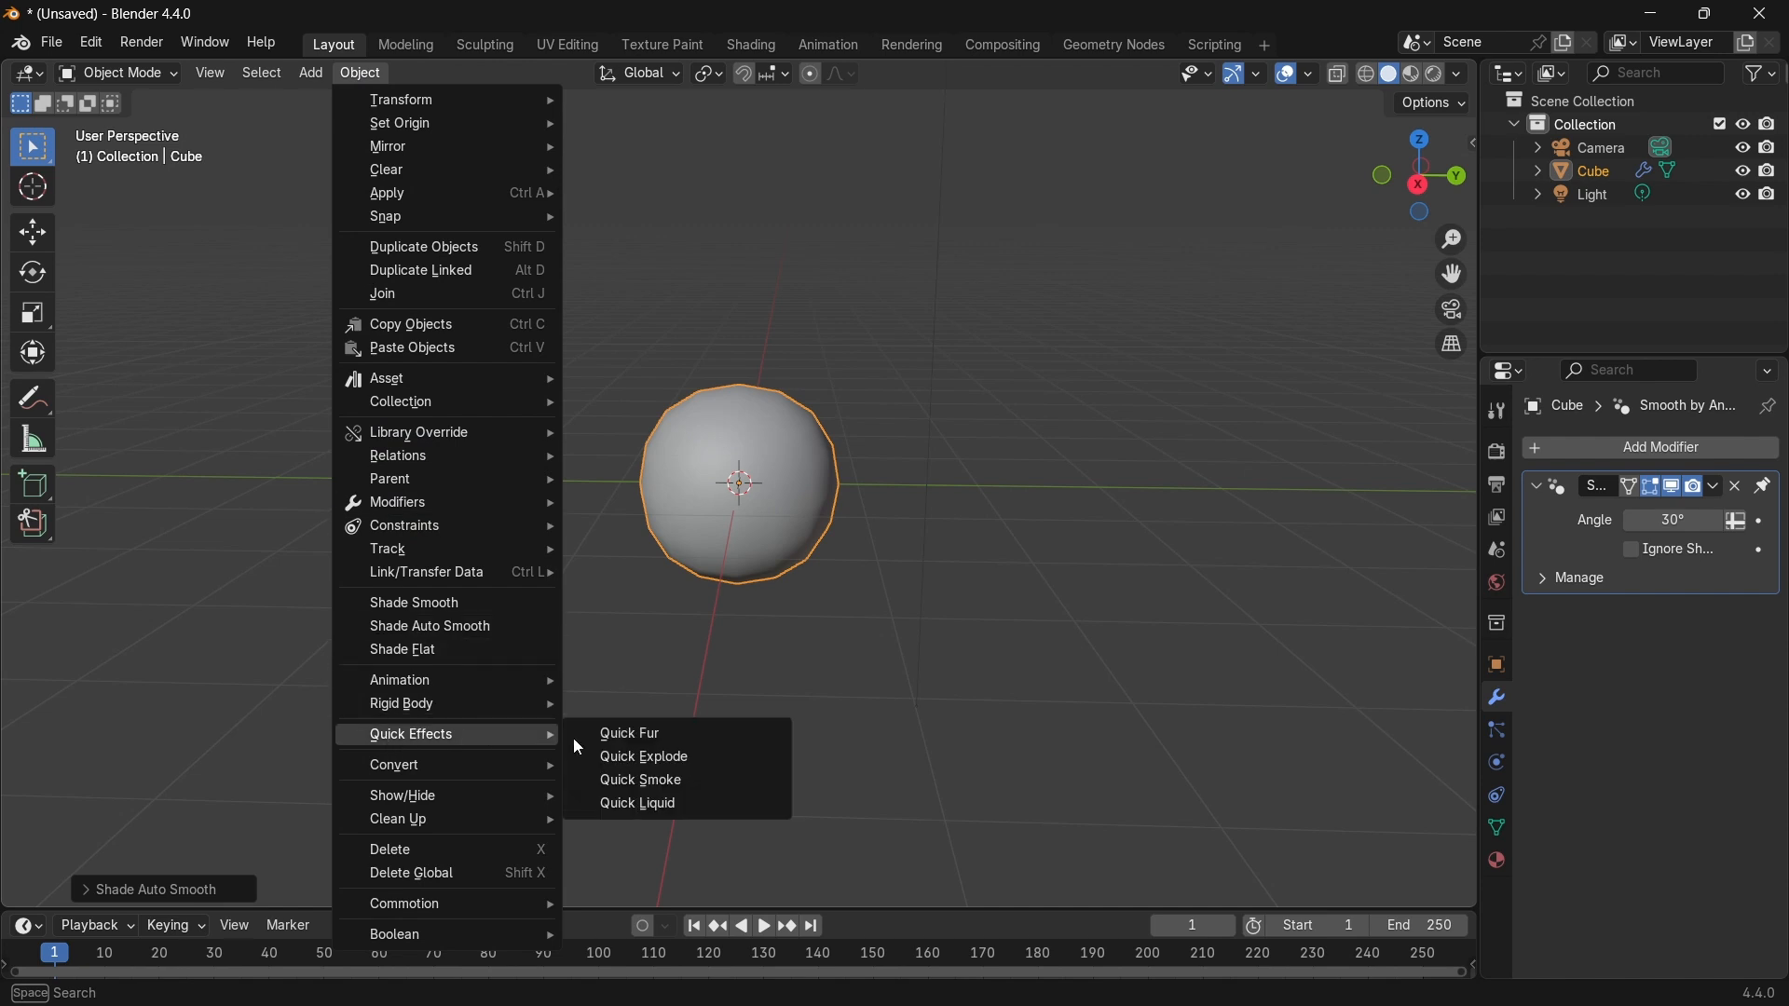
click(680, 790)
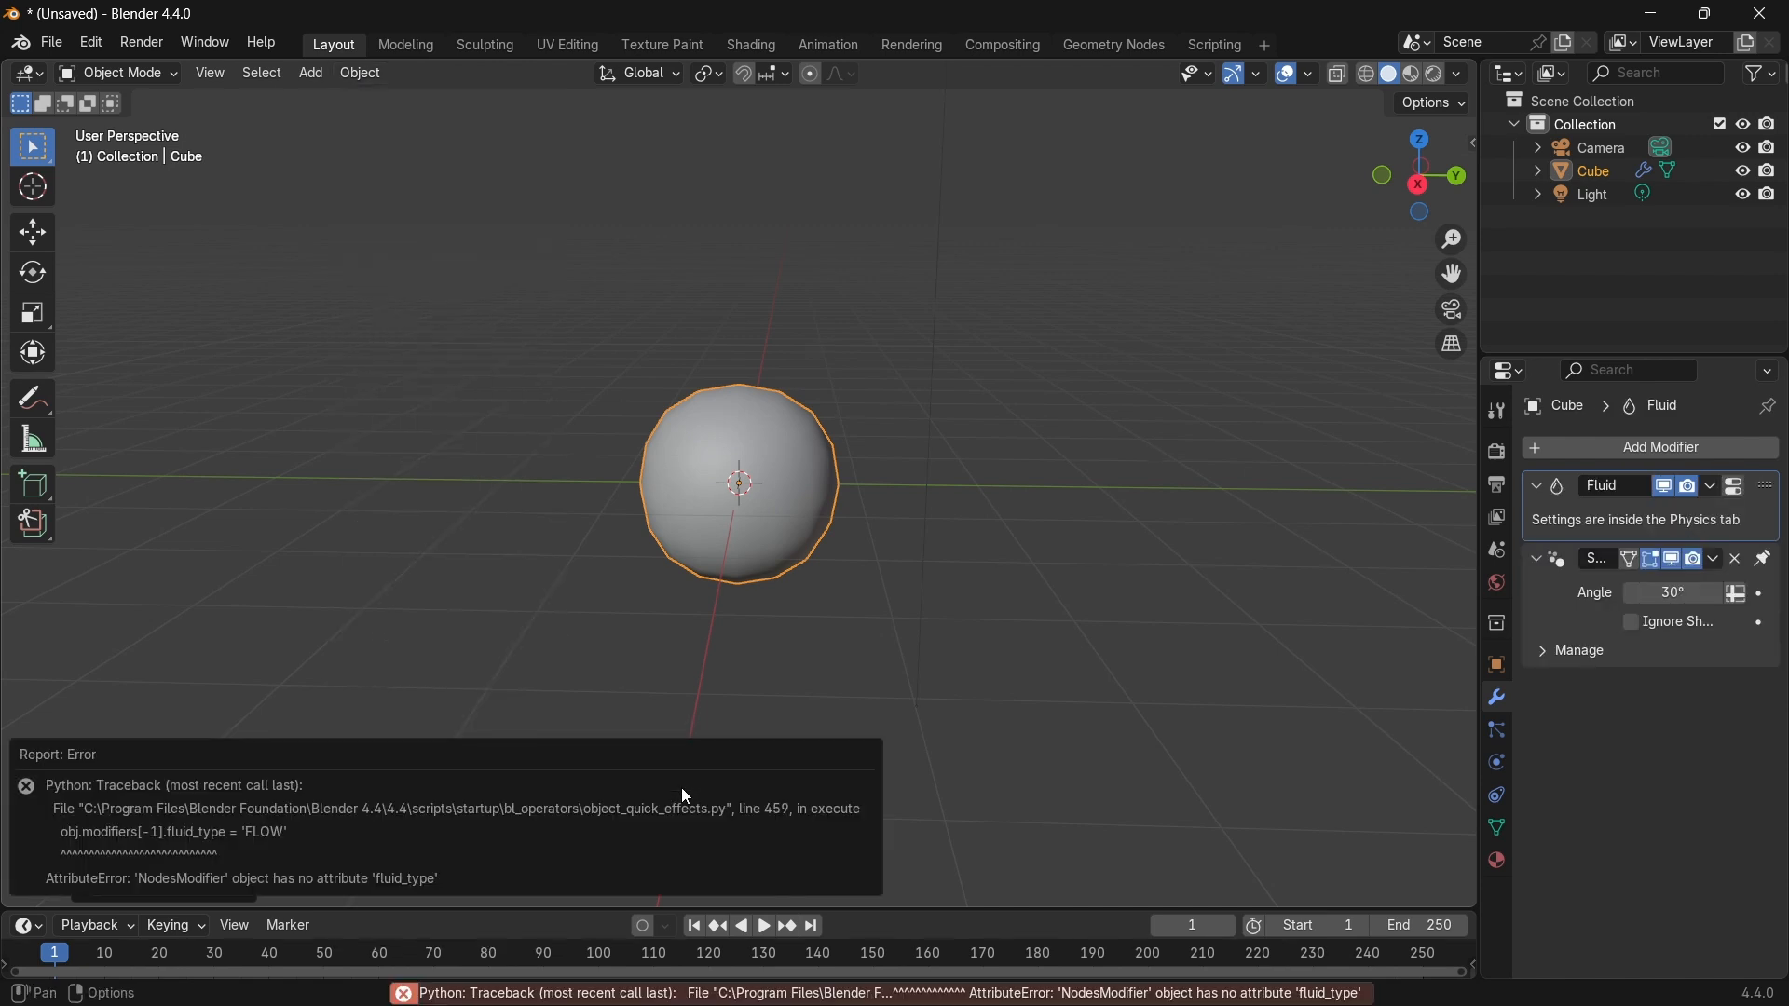
click(748, 367)
click(727, 419)
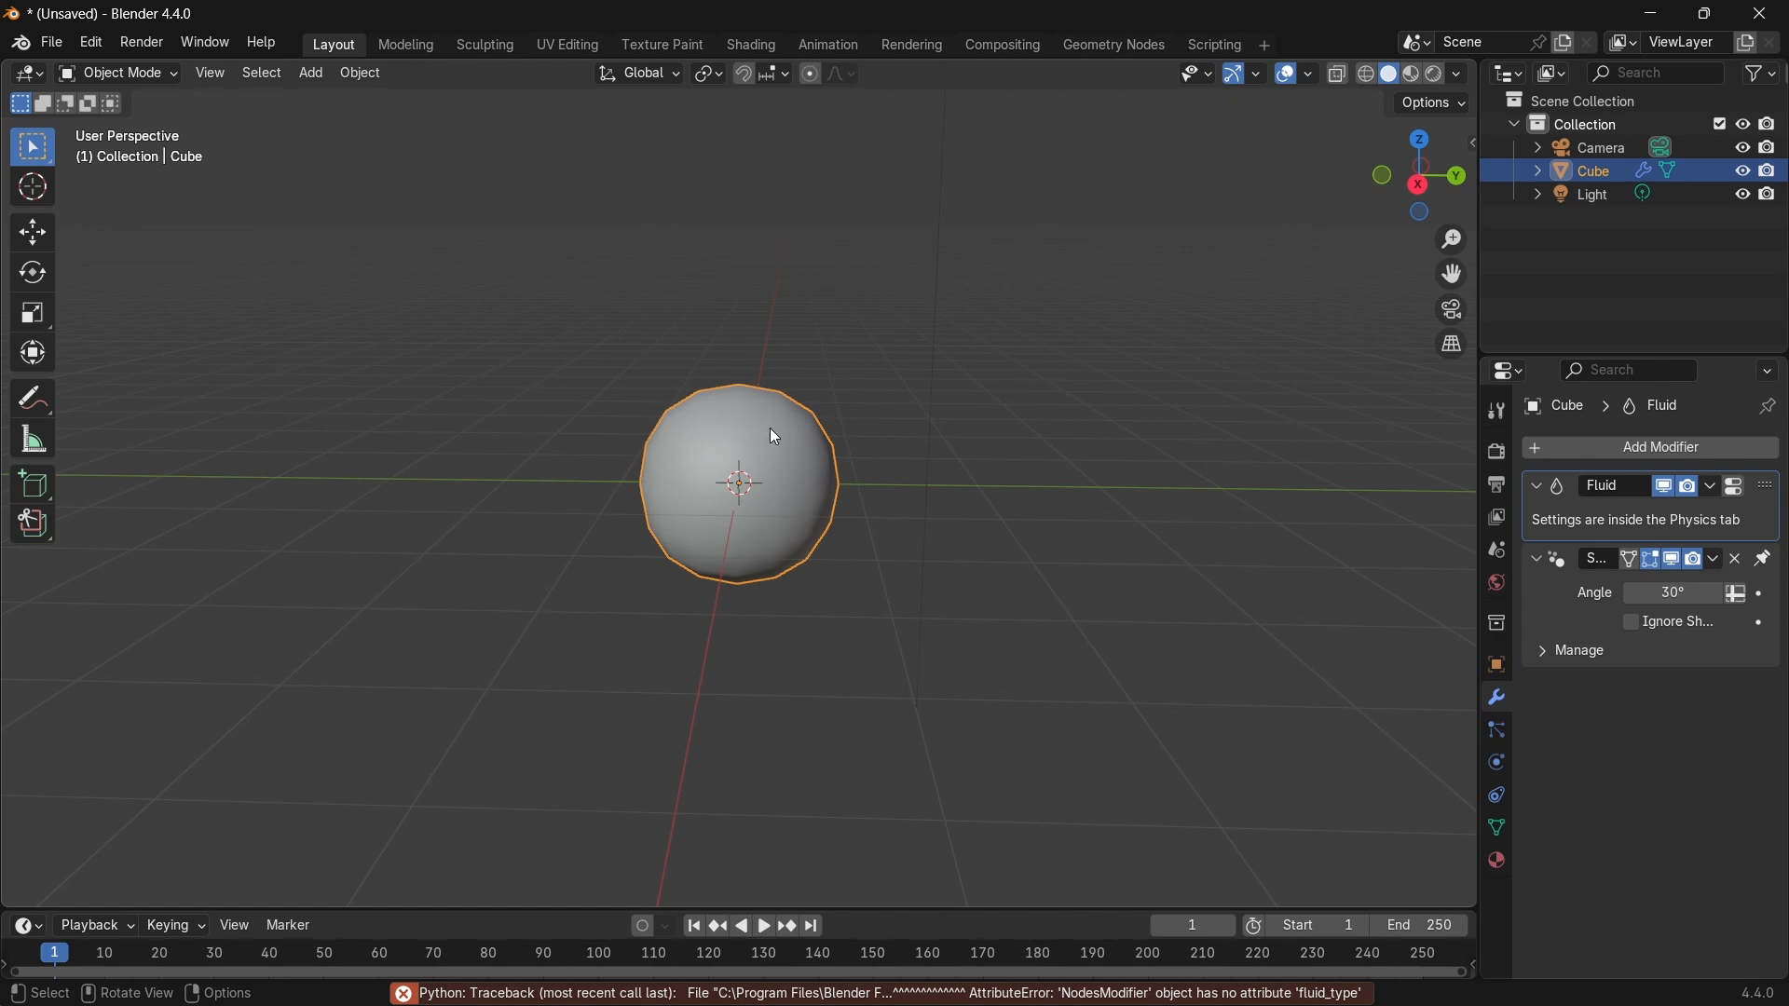
scroll(670, 414, down, 3)
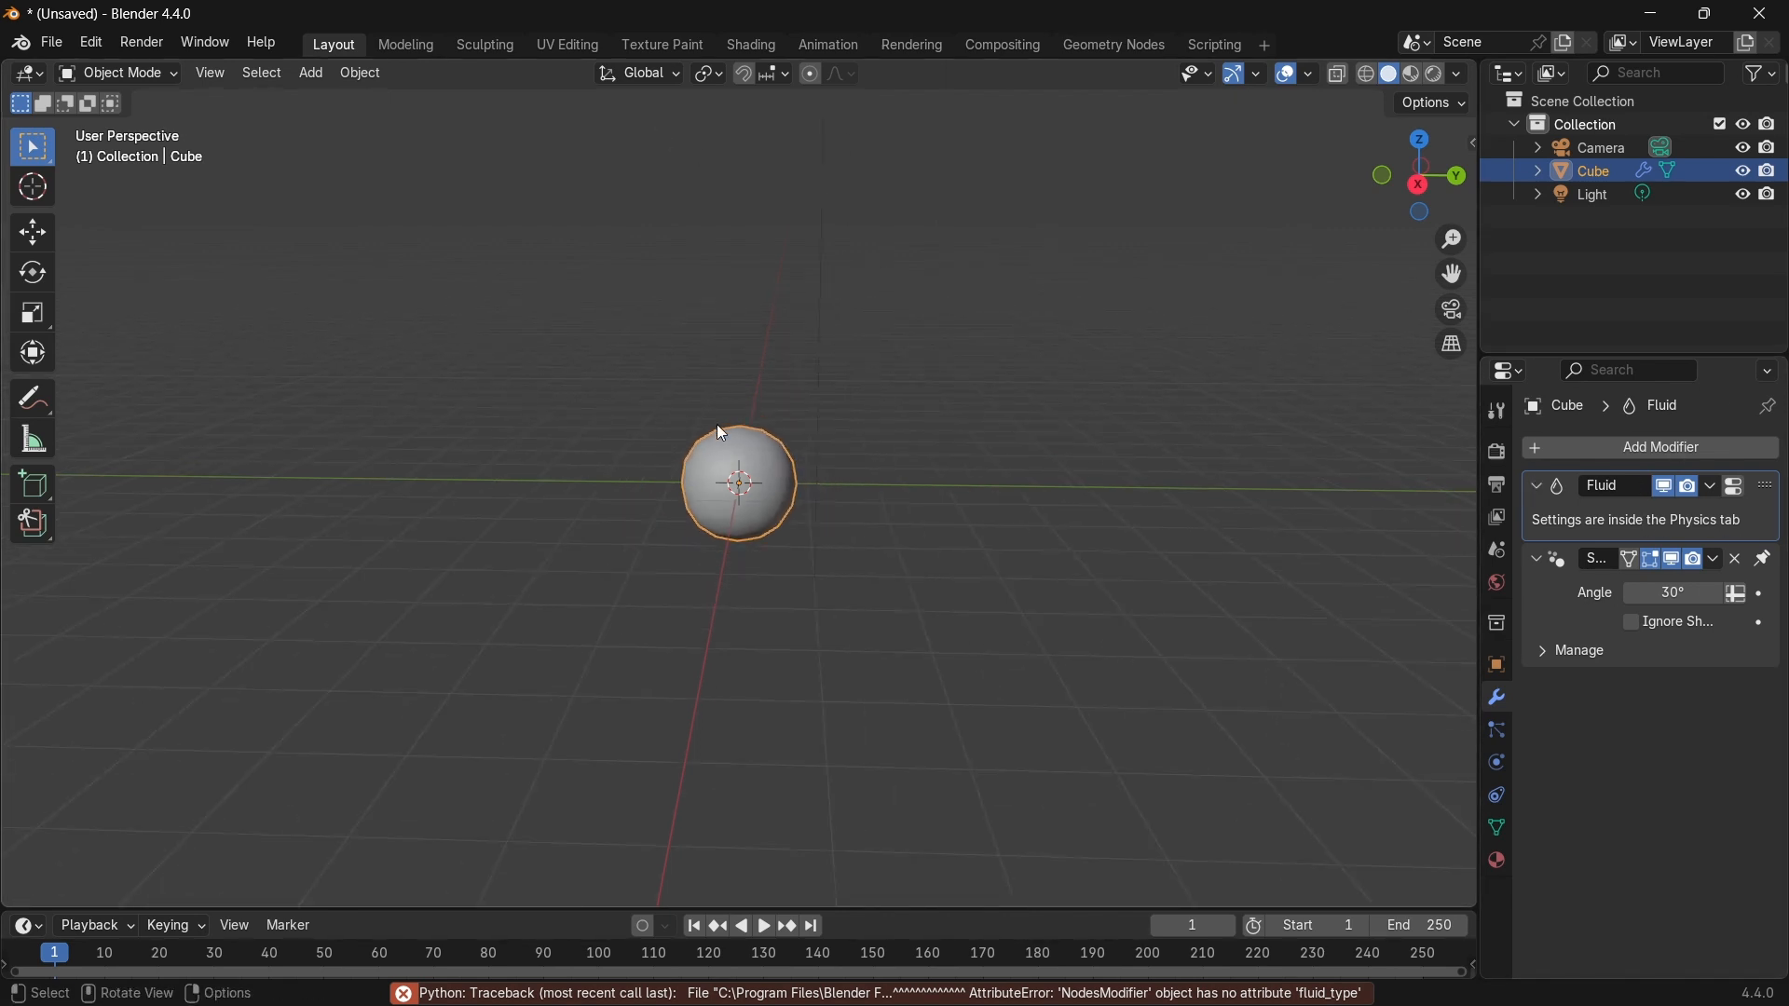
click(1740, 560)
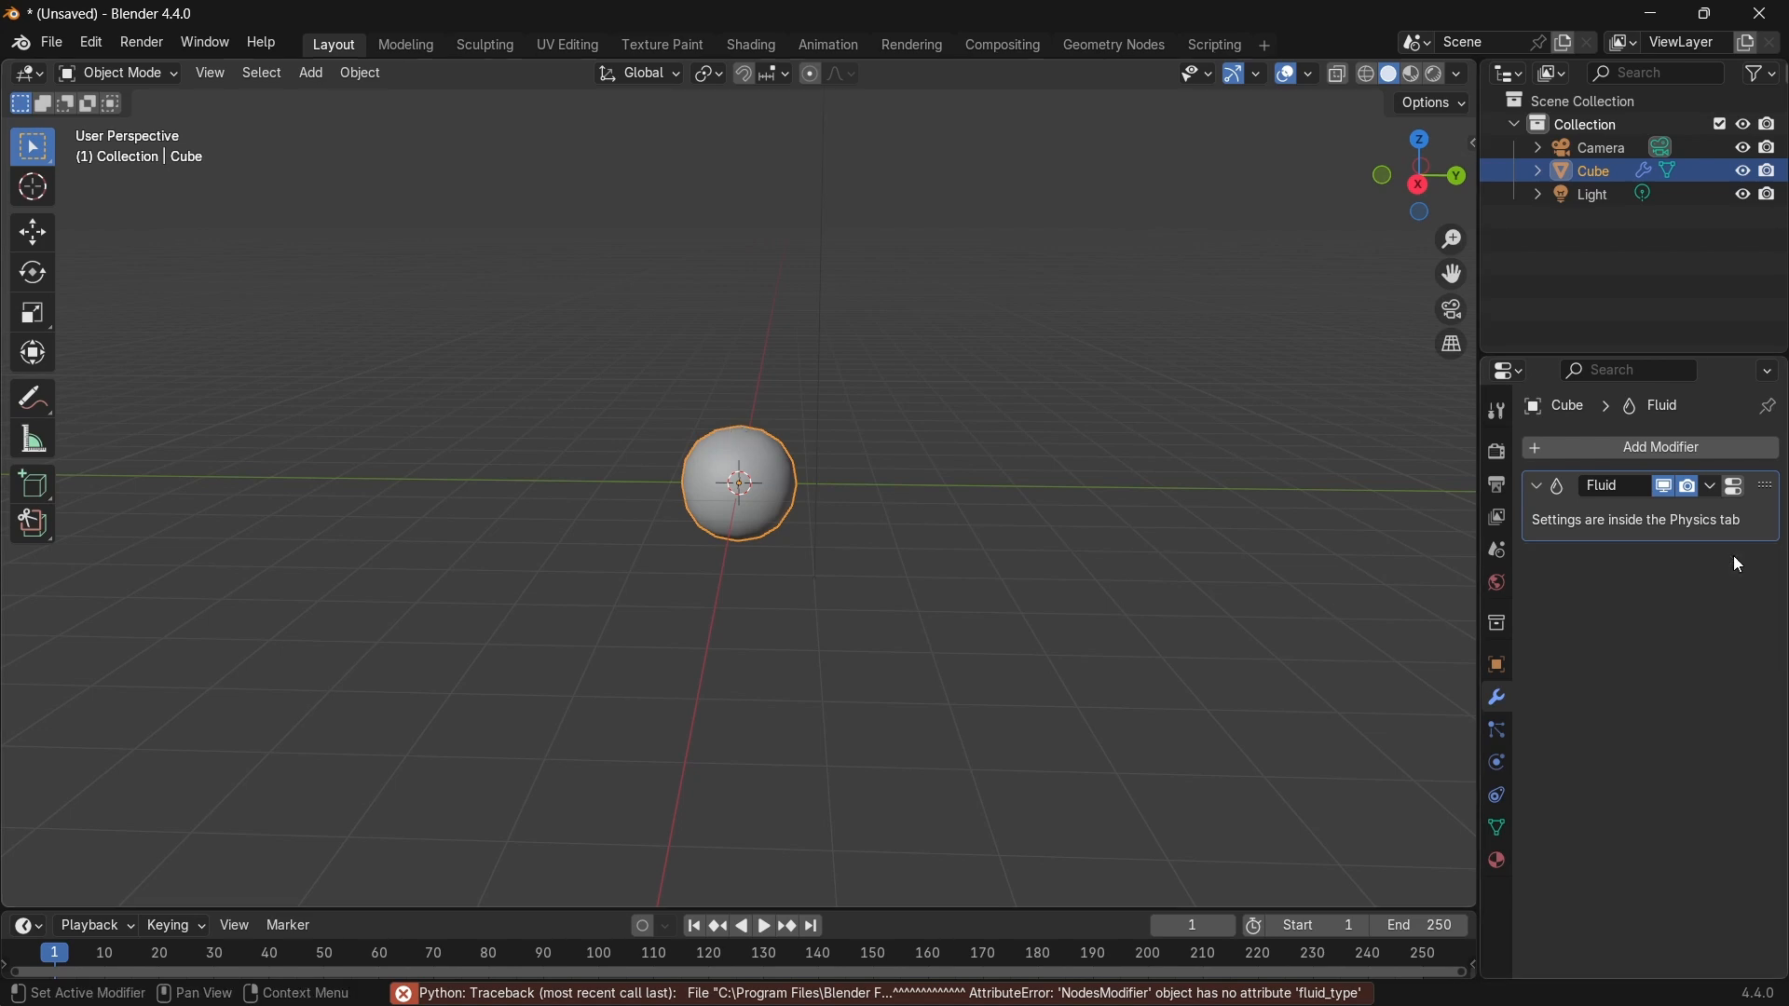
click(1712, 486)
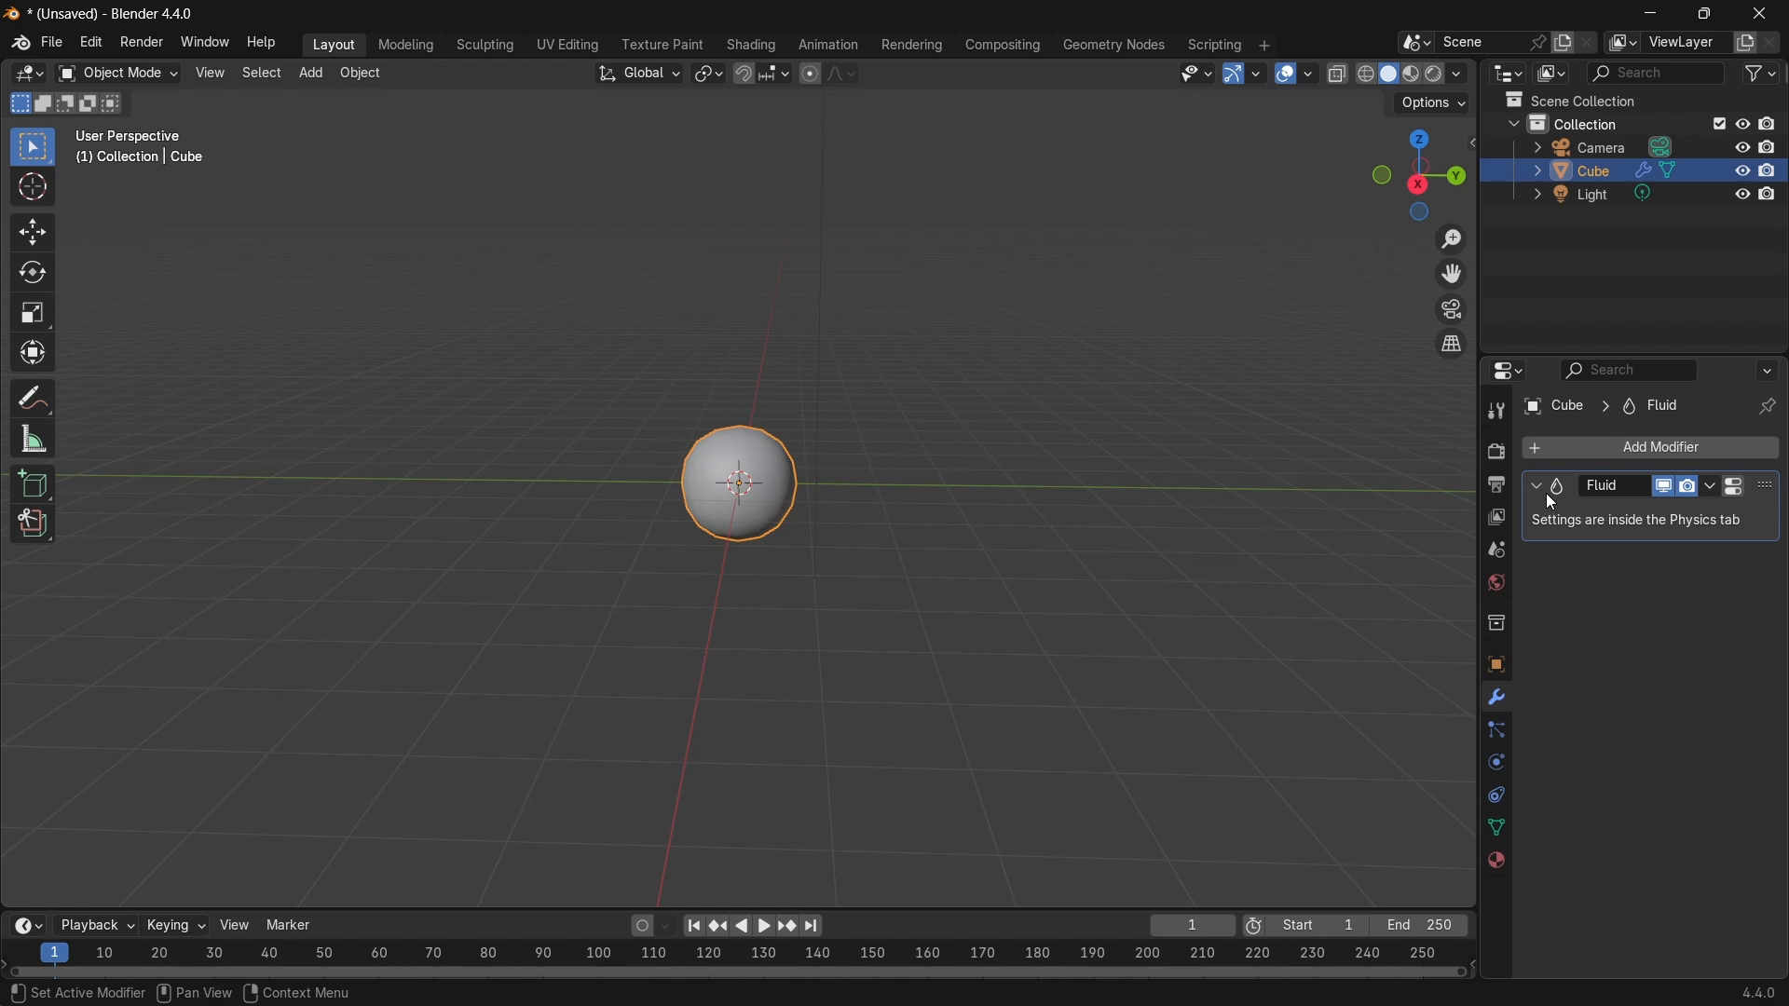
Delete the rounded cube and add a UV sphere in its place.
key(Delete)
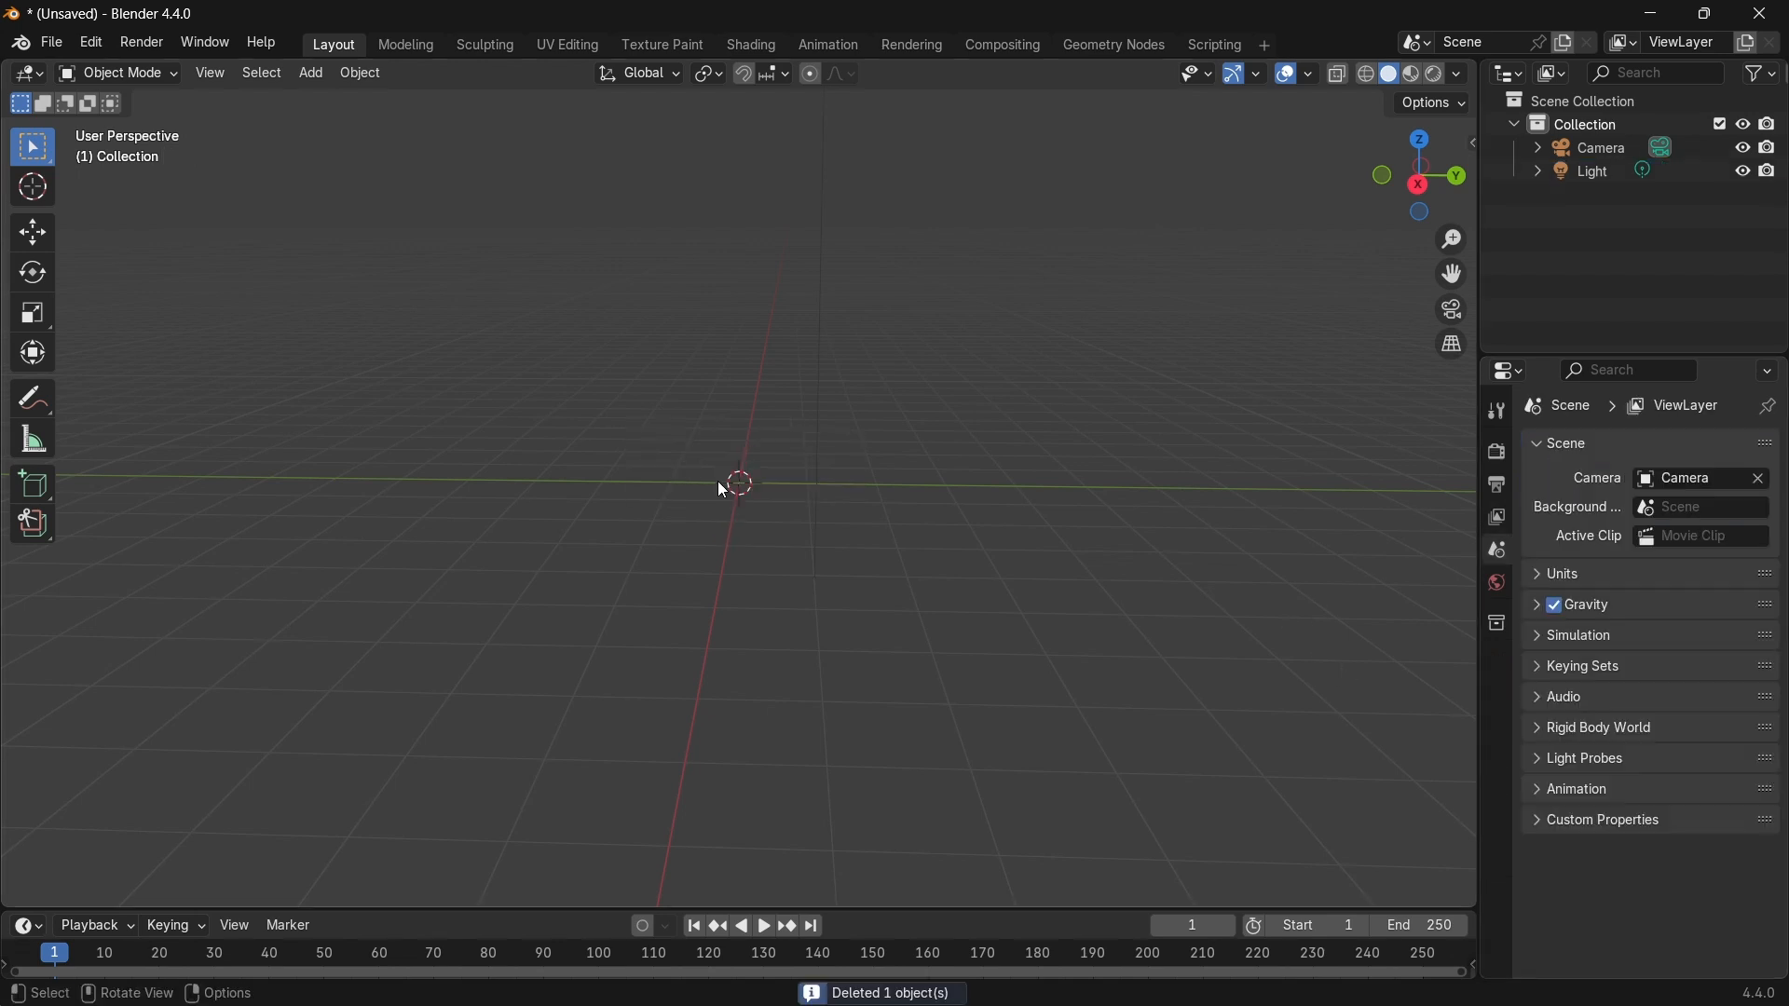
key(shift+a)
mouse_move(736, 481)
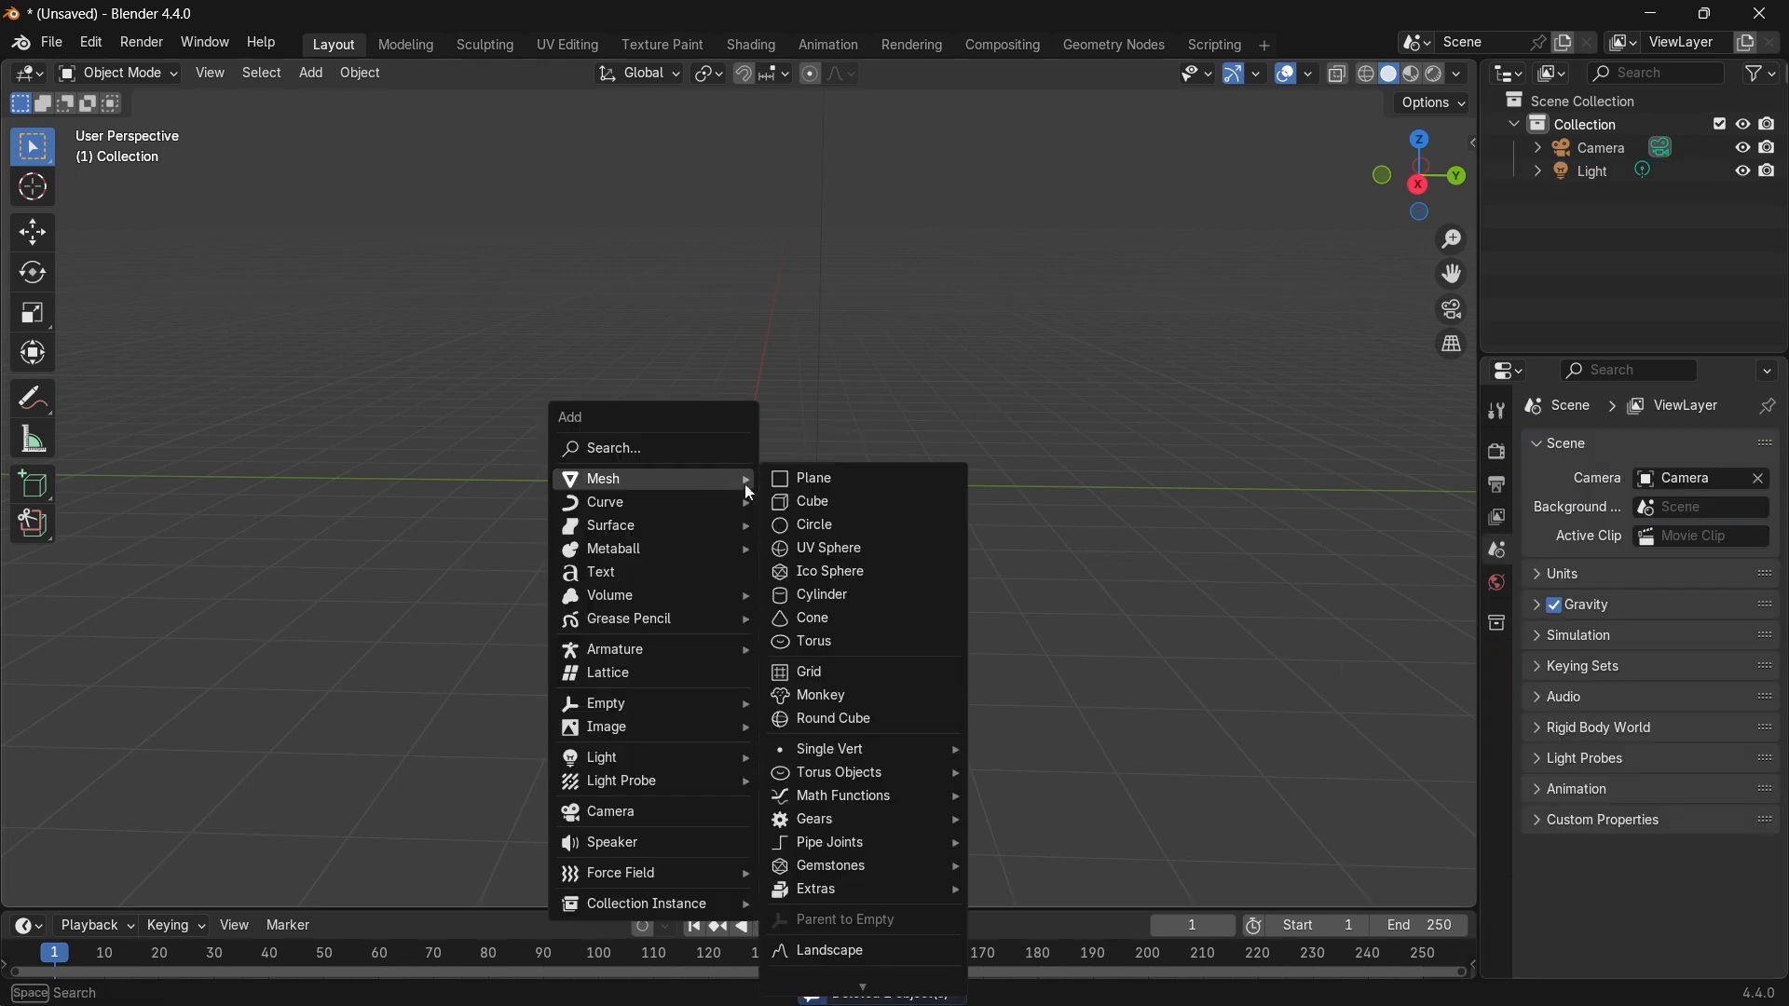
click(842, 548)
Apply the Quick Smoke effect to the UV sphere.
click(363, 74)
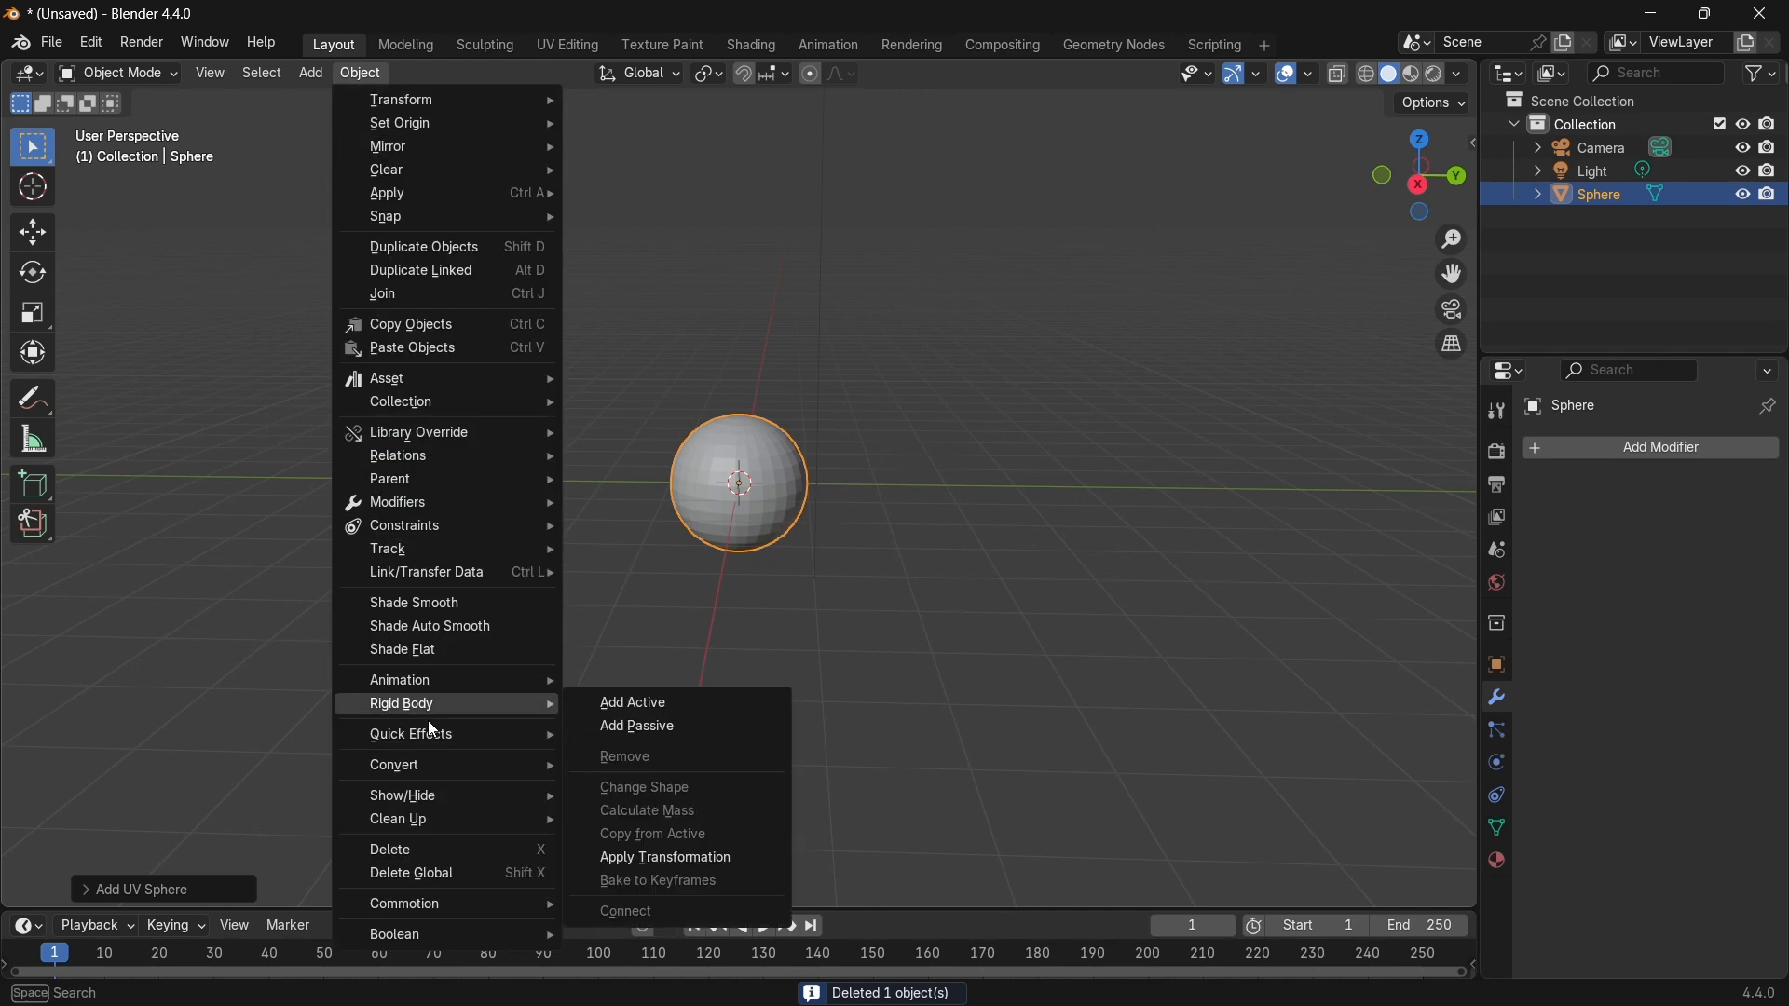
mouse_move(433, 741)
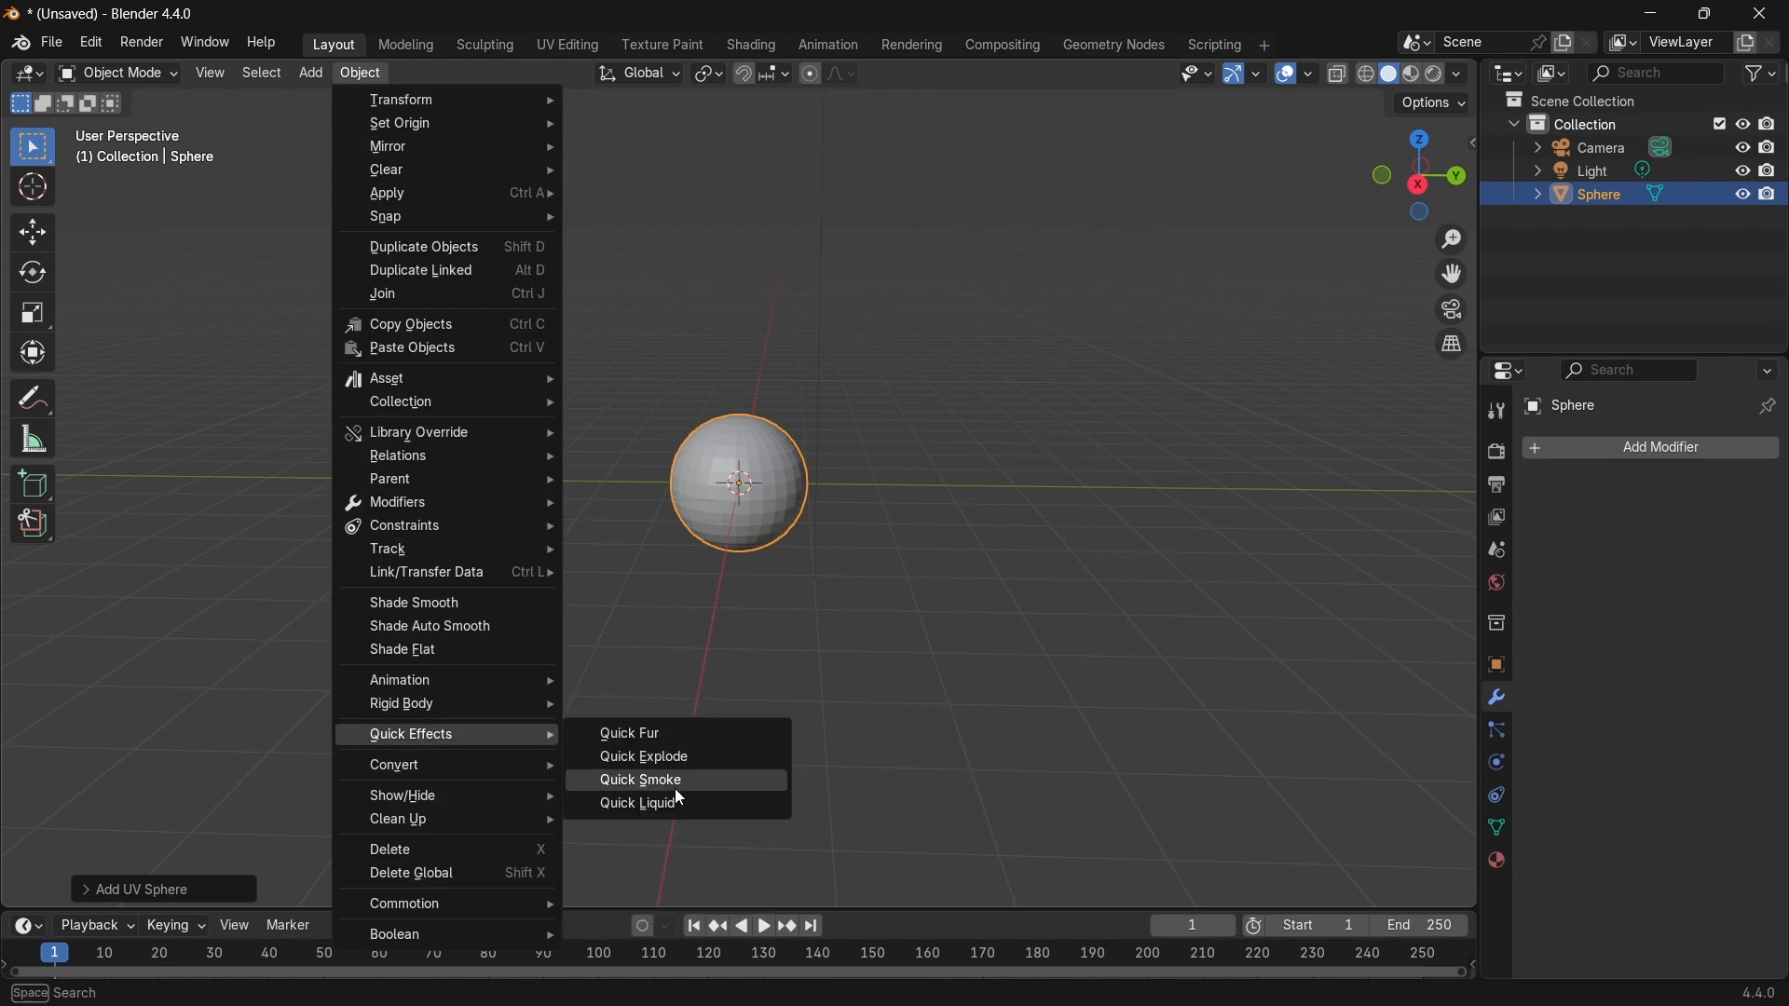
click(675, 787)
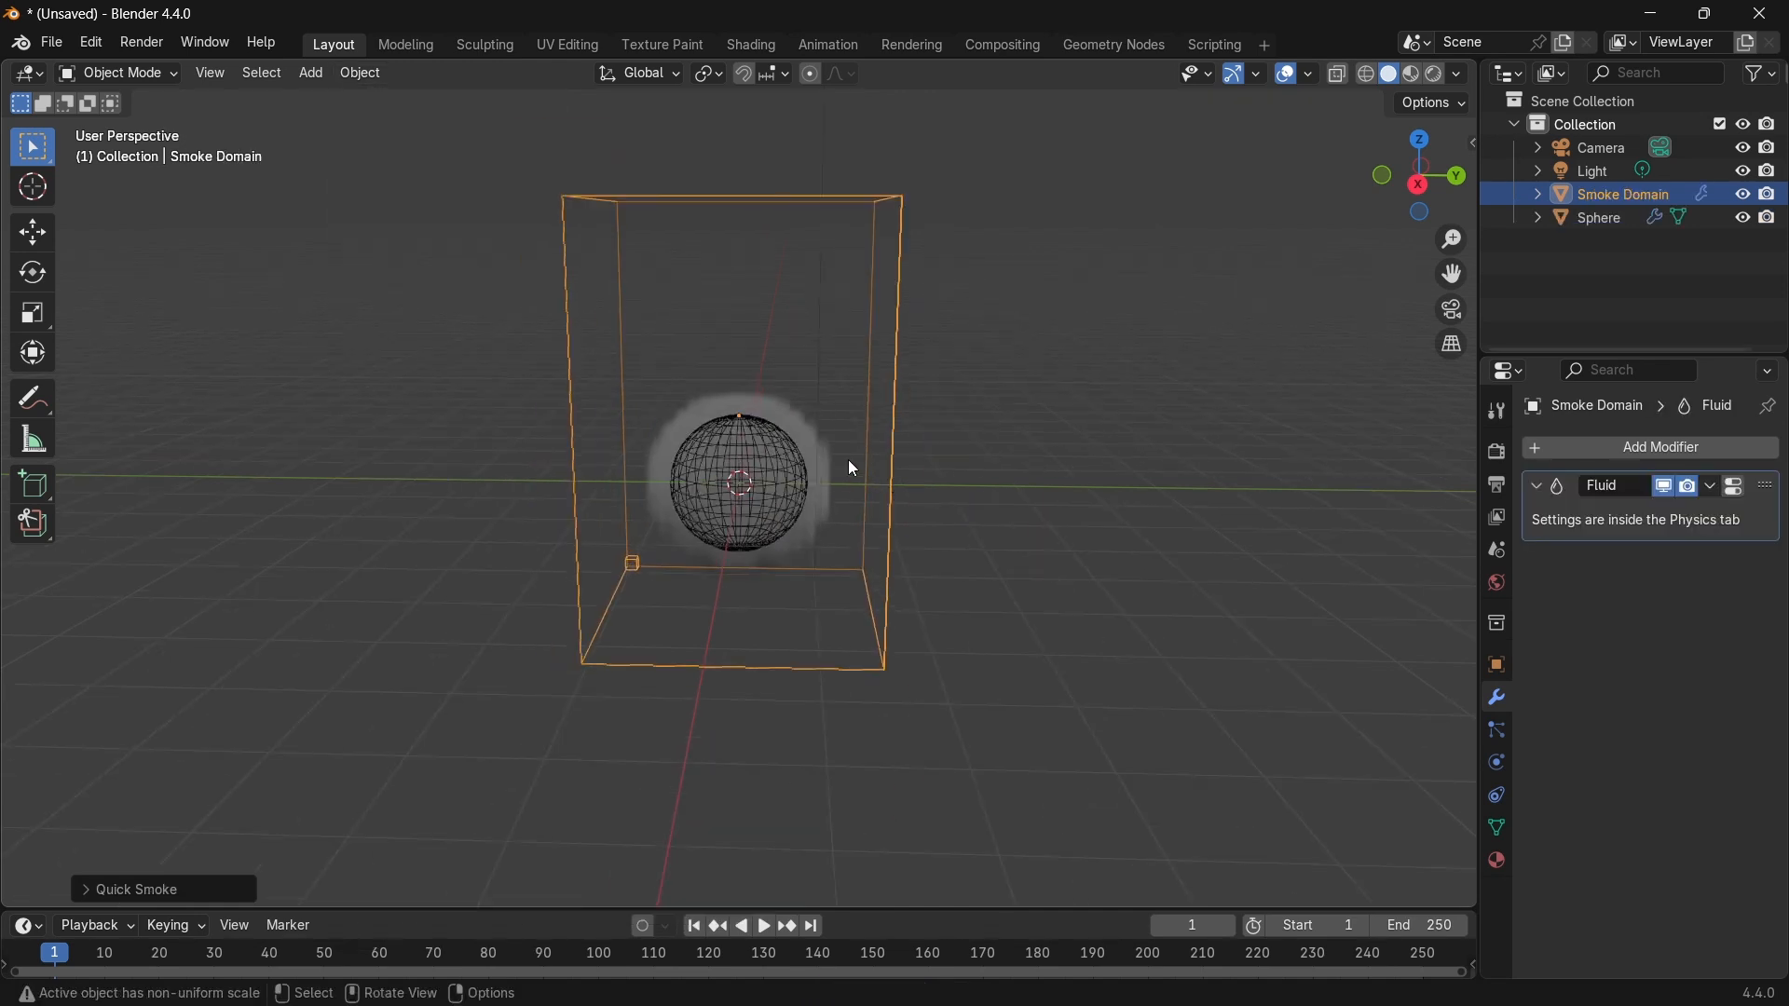
click(779, 487)
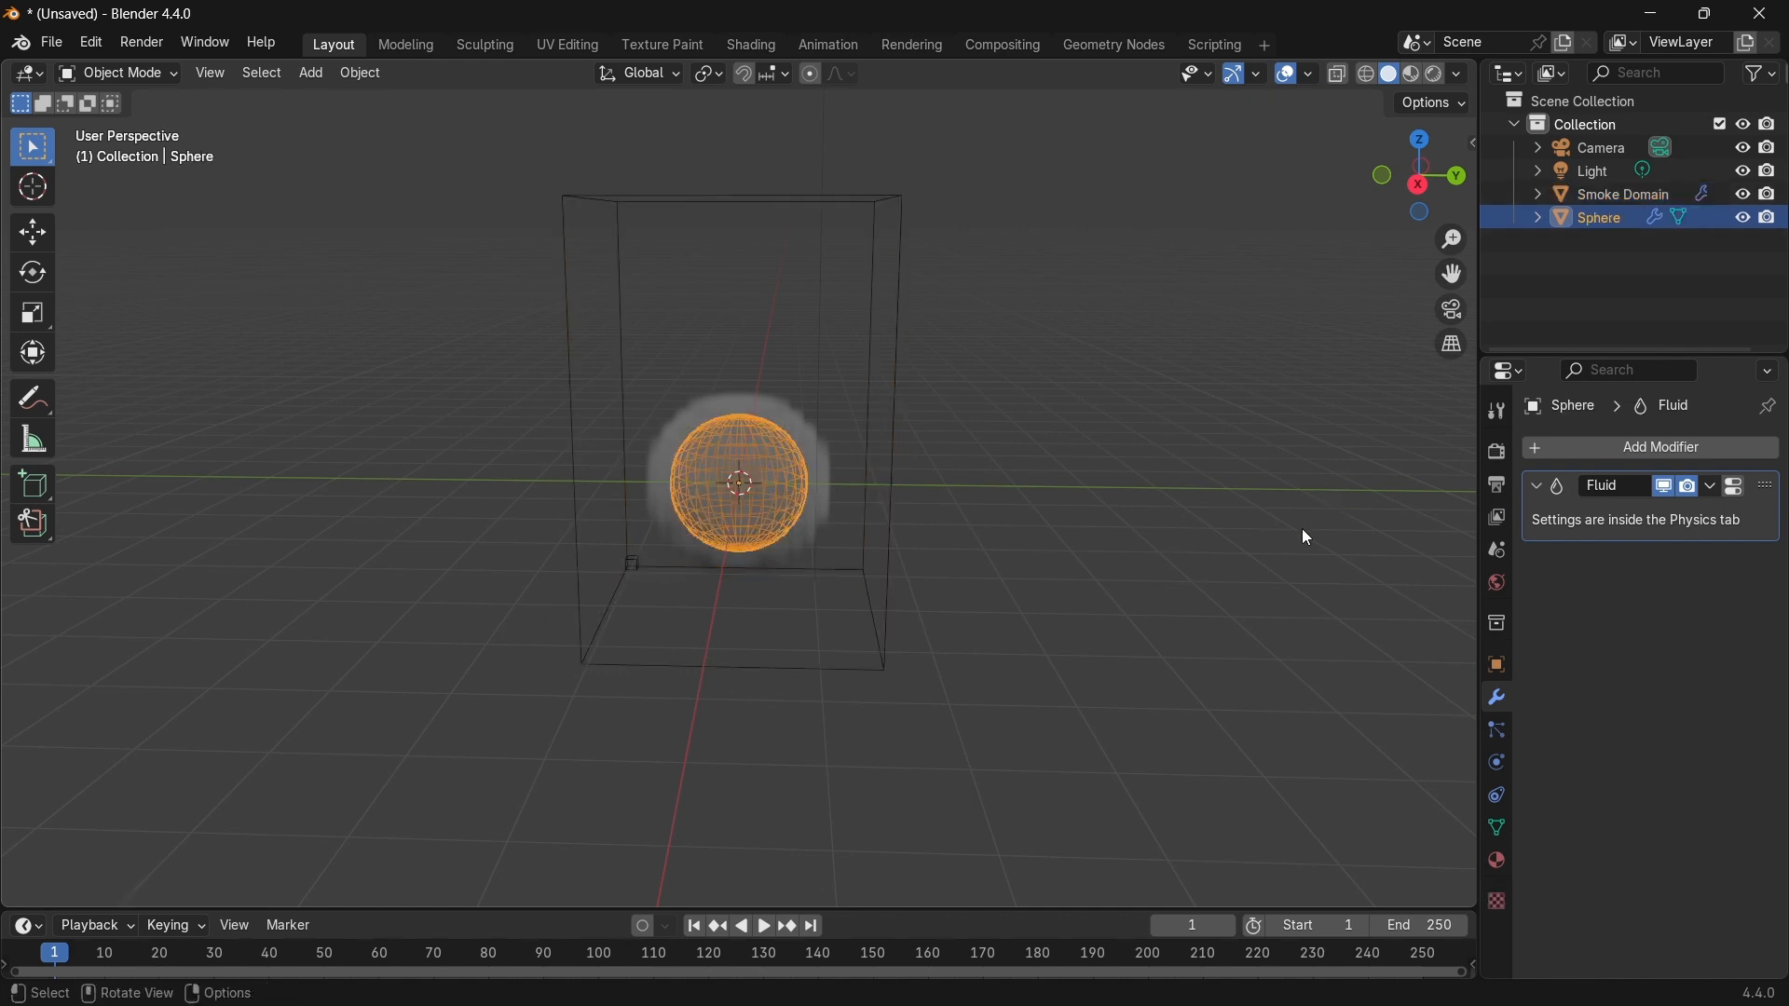
Set the smoke domain's resolution to 128 in its fluid settings.
click(888, 307)
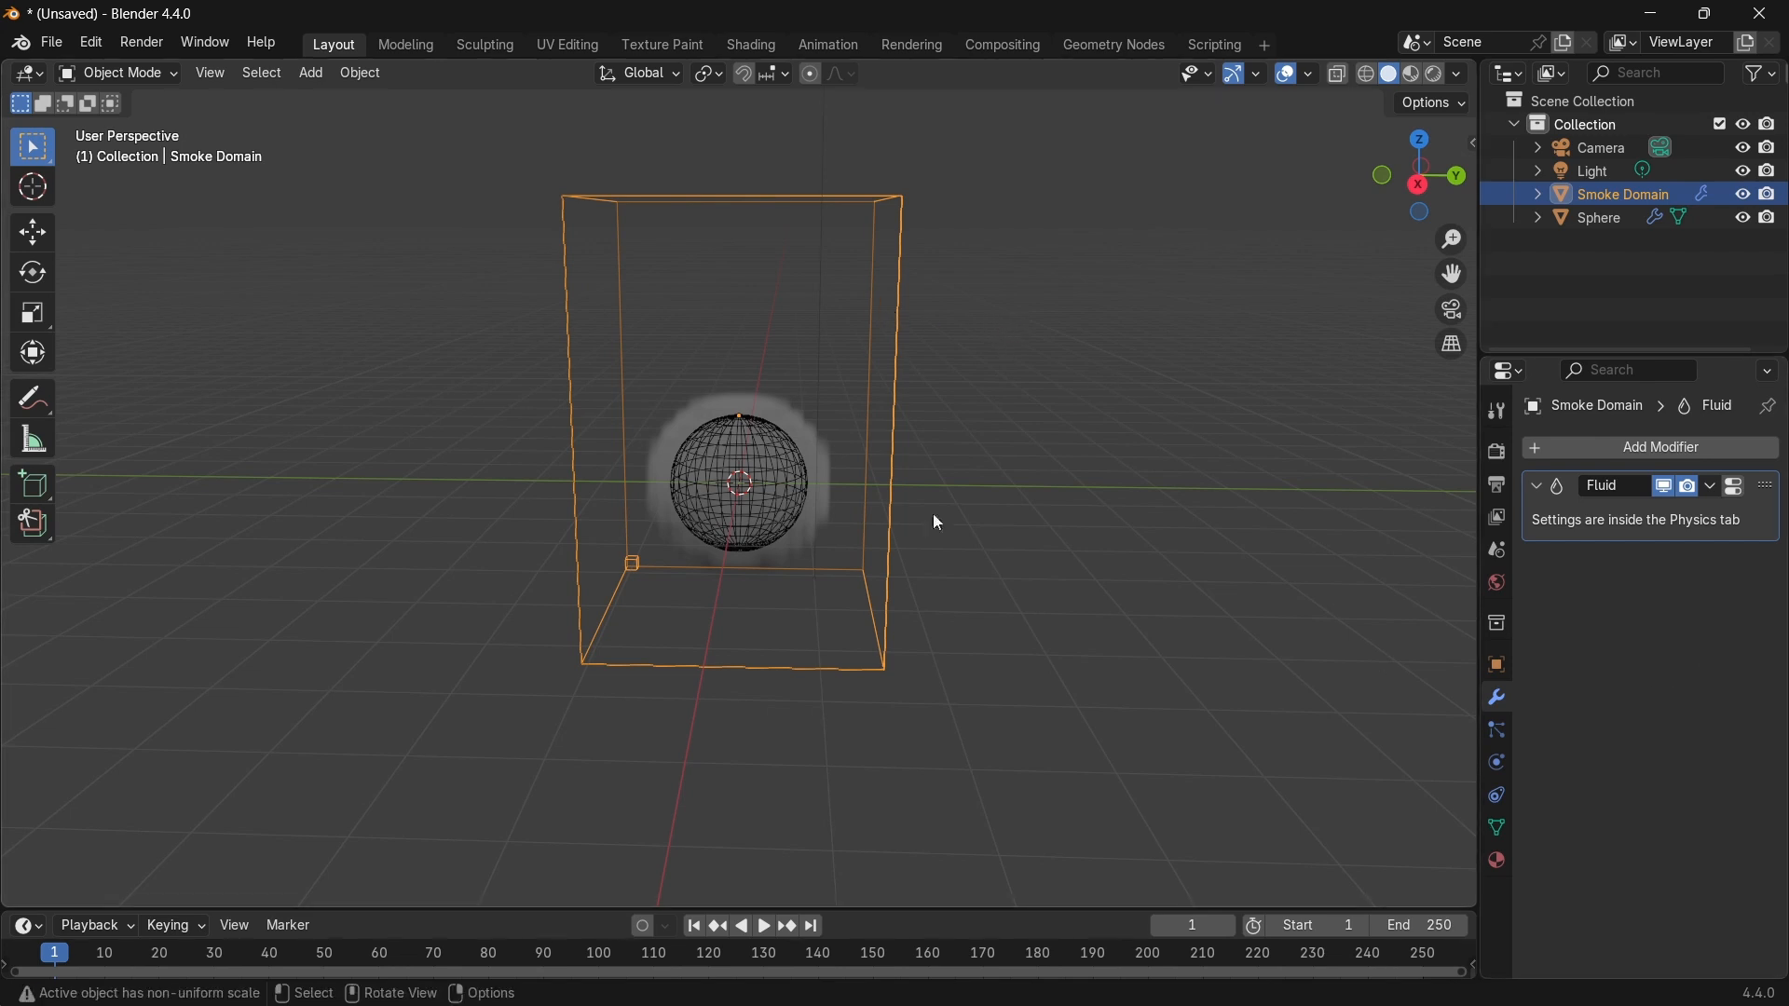
click(1497, 762)
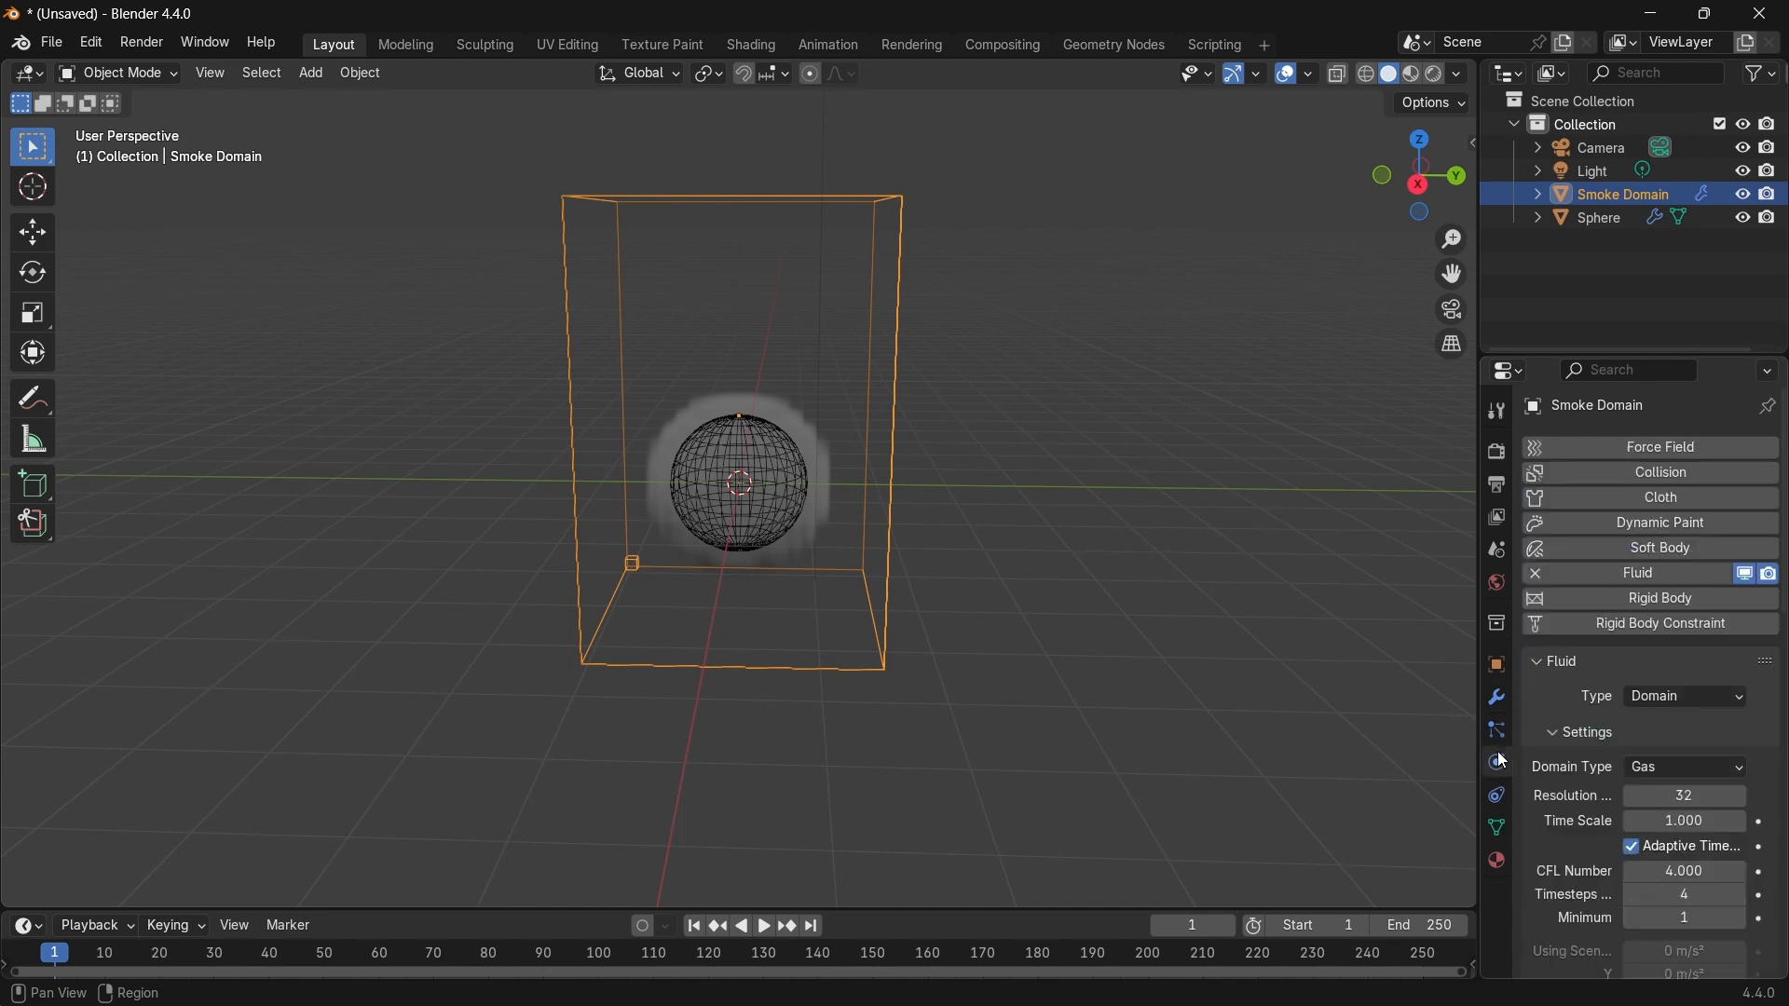
scroll(1680, 611, down, 10)
scroll(1681, 611, up, 8)
click(1682, 650)
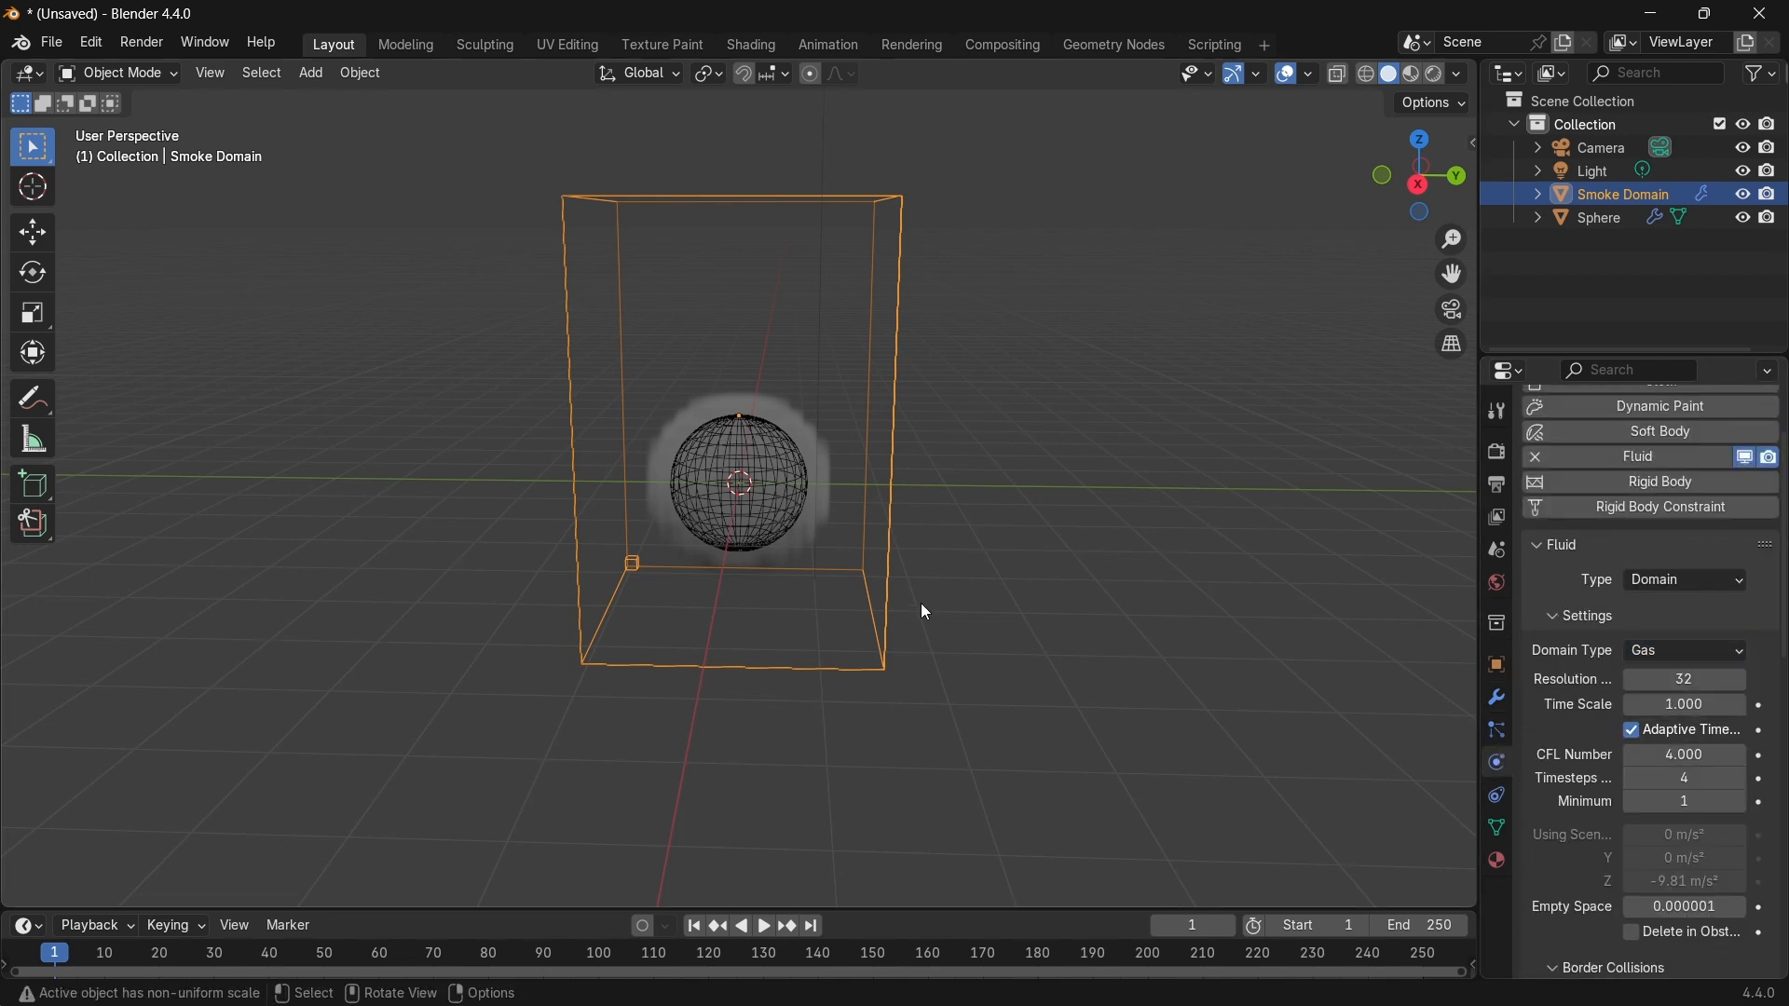
drag(1781, 596, 1781, 625)
scroll(1649, 605, down, 3)
click(1678, 483)
text(128)
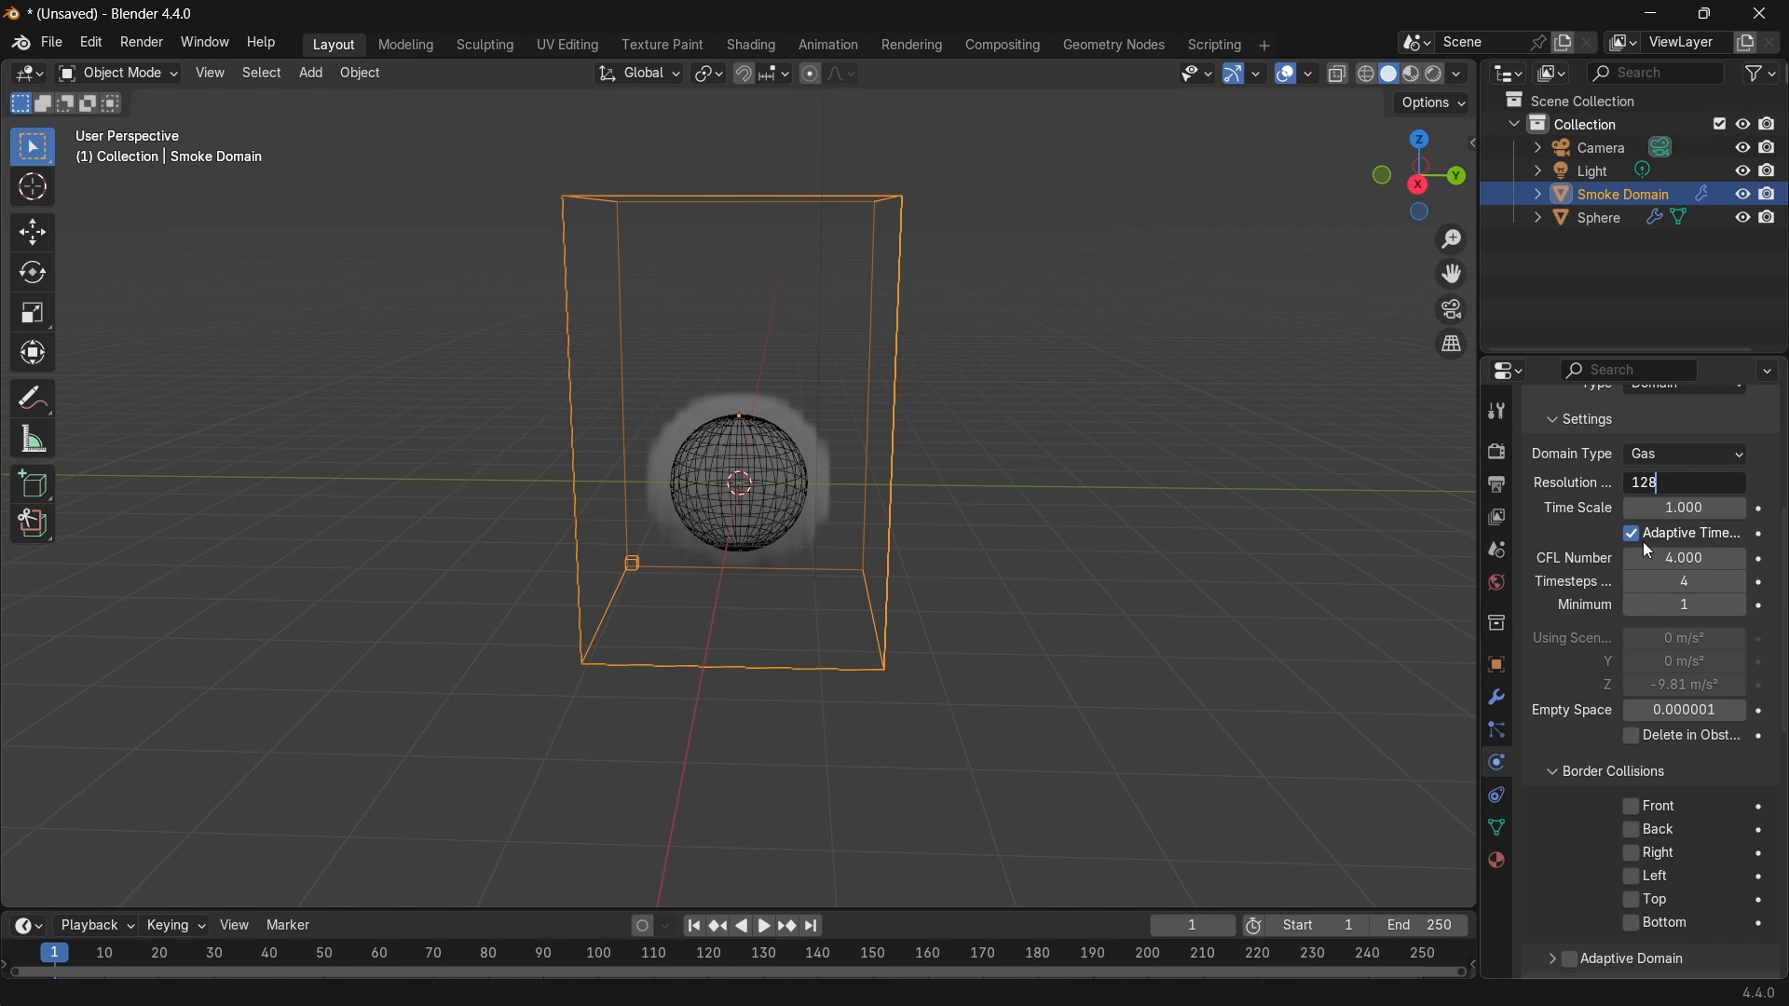
key(Return)
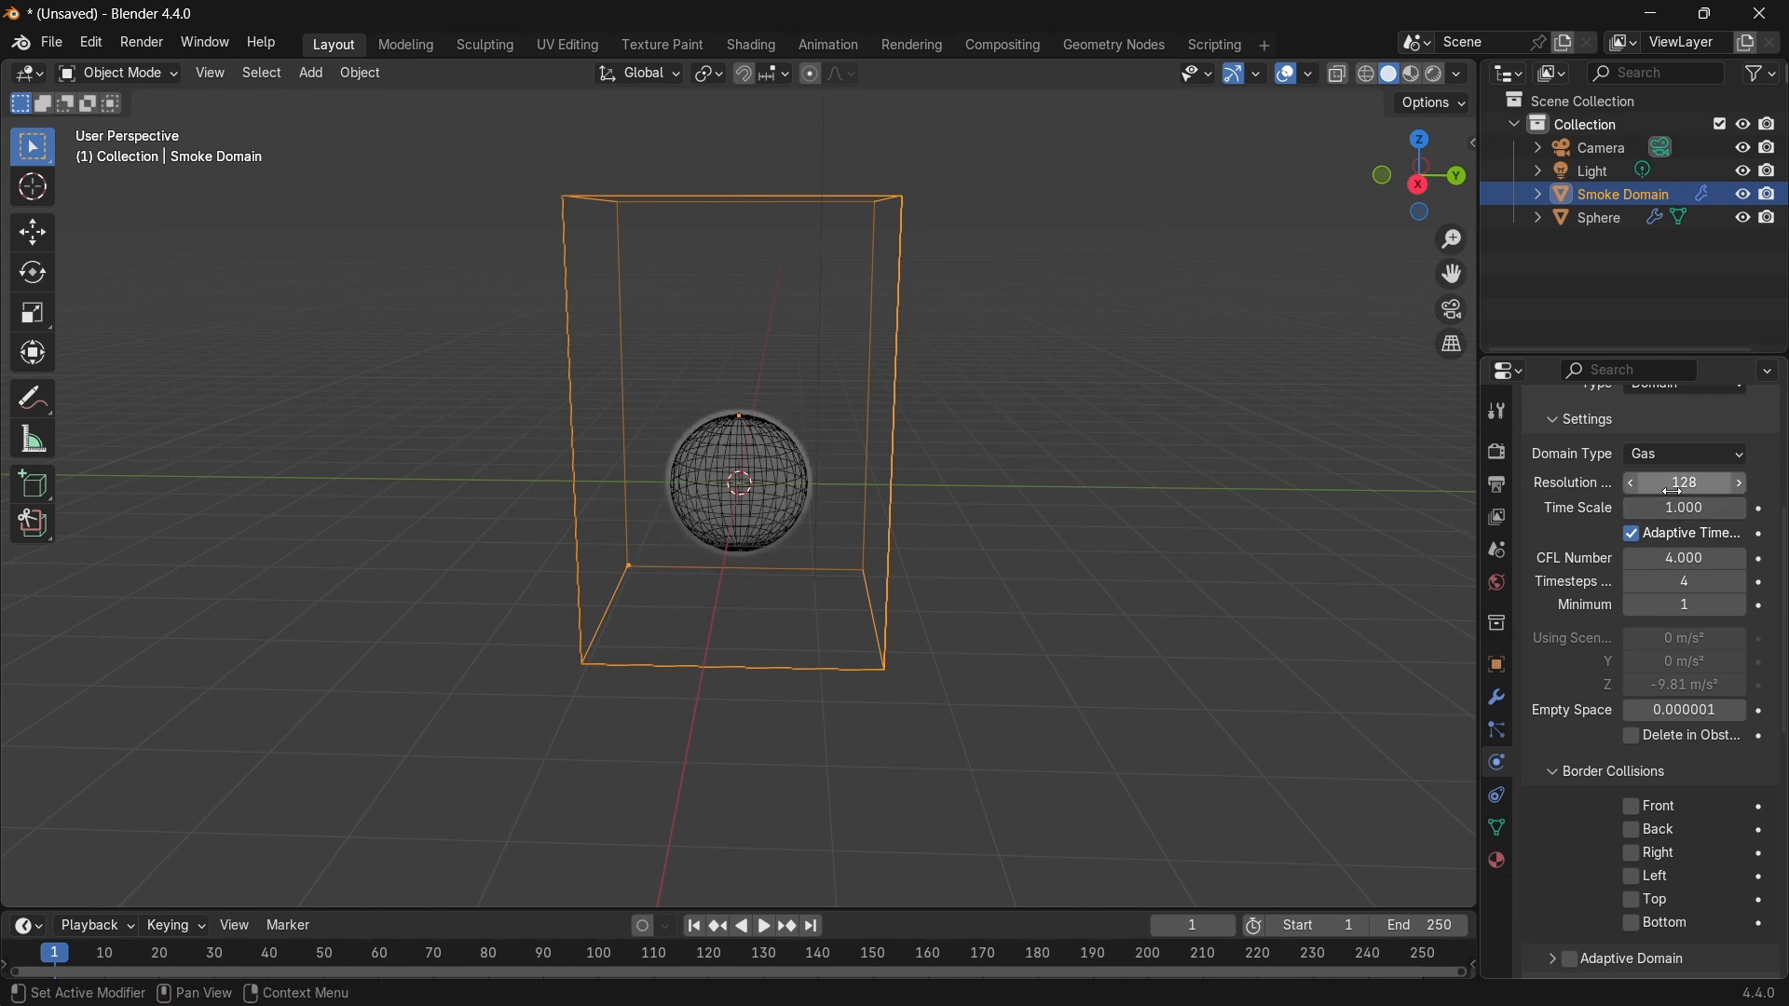
Set the smoke domain's gas heat to 1.5.
scroll(1648, 605, down, 2)
scroll(1649, 680, down, 8)
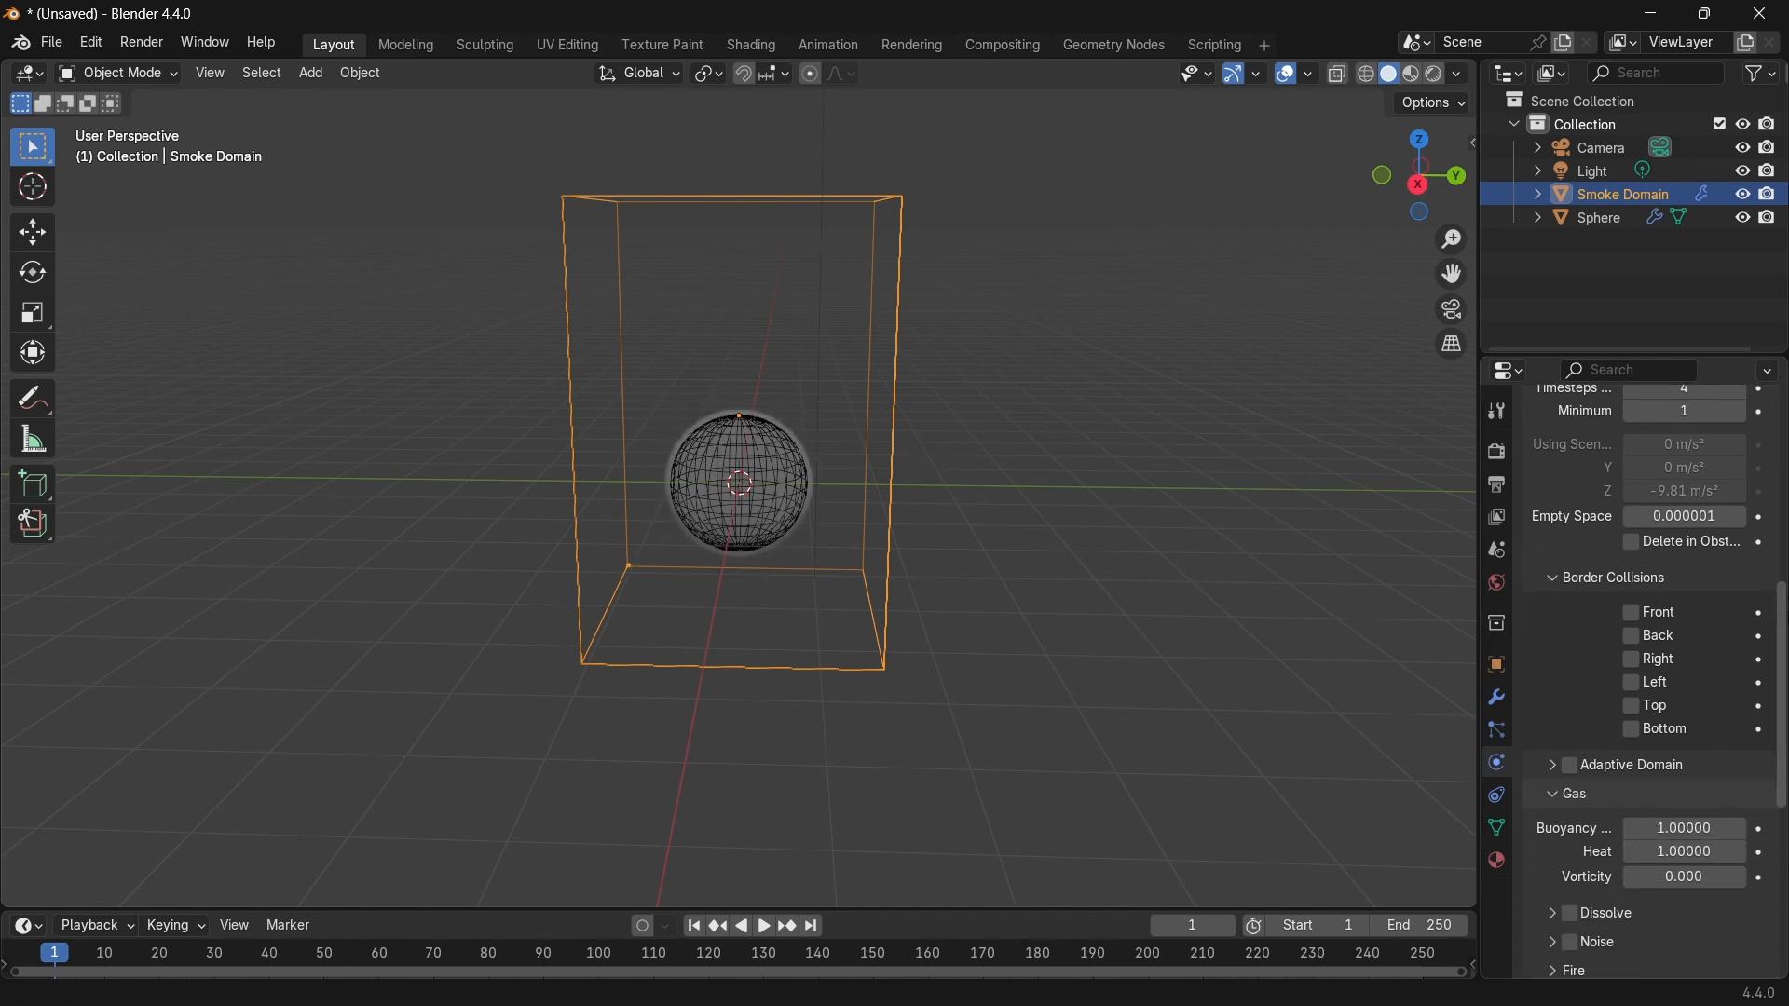
scroll(1658, 605, down, 3)
click(1667, 535)
text(1.5)
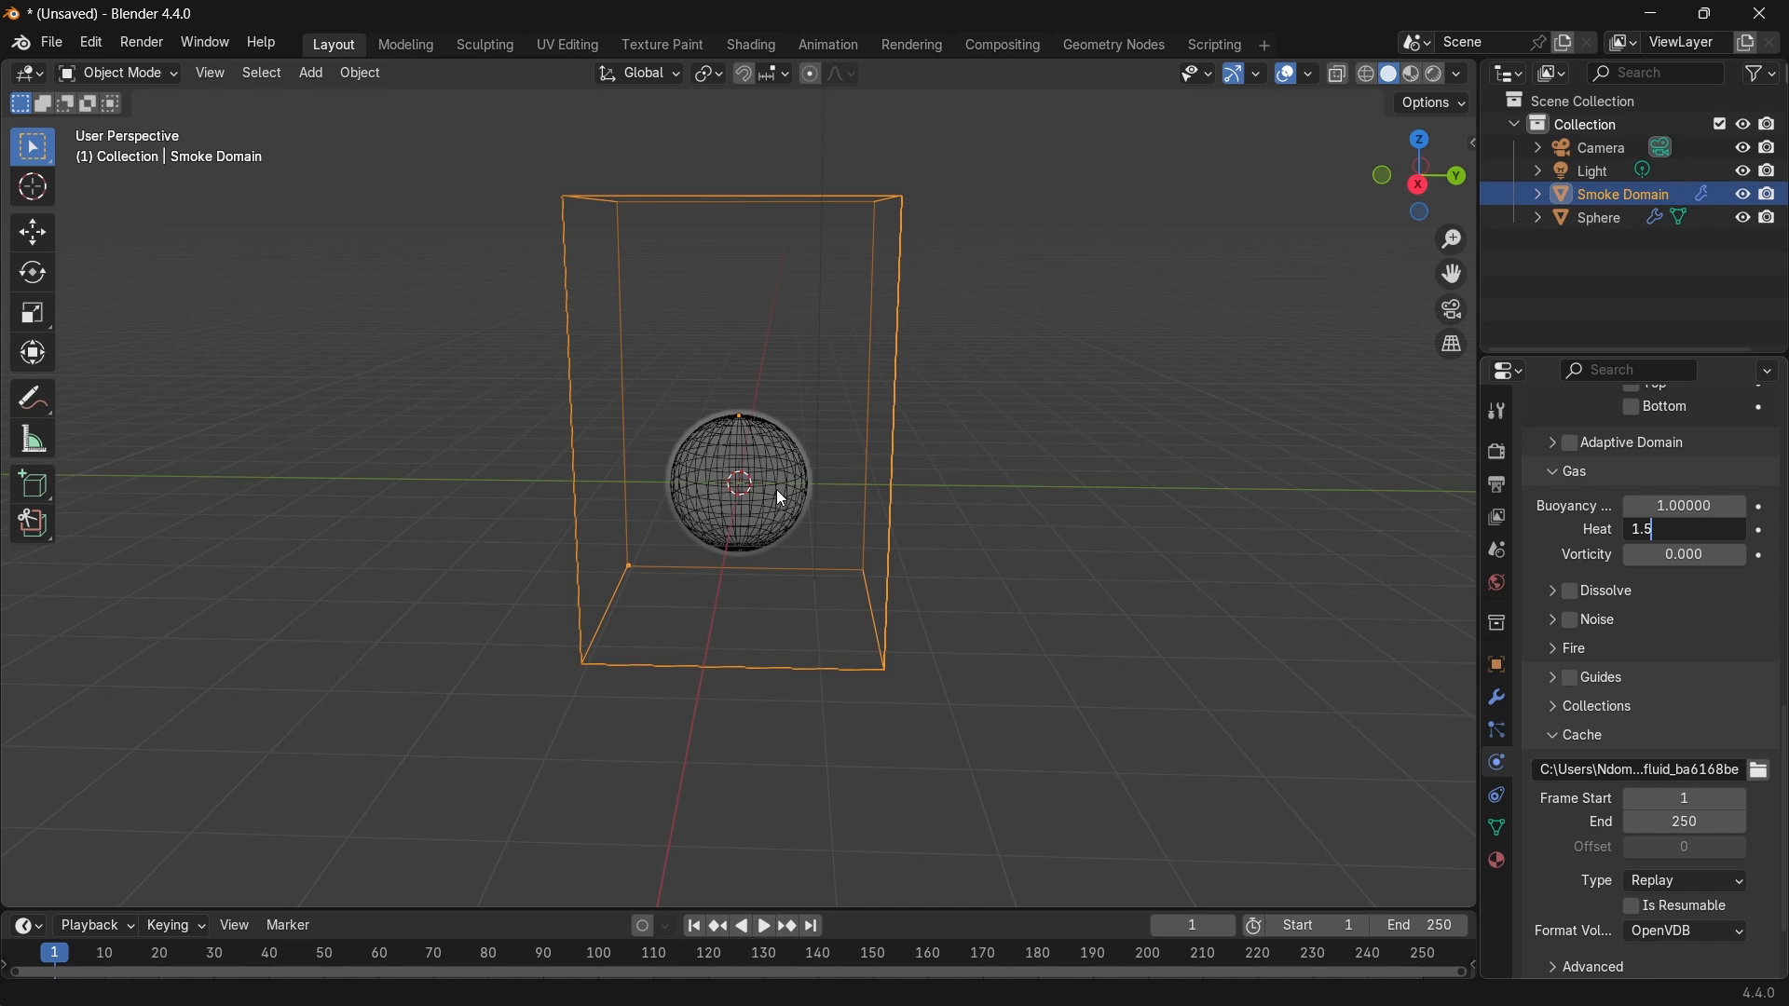
key(Return)
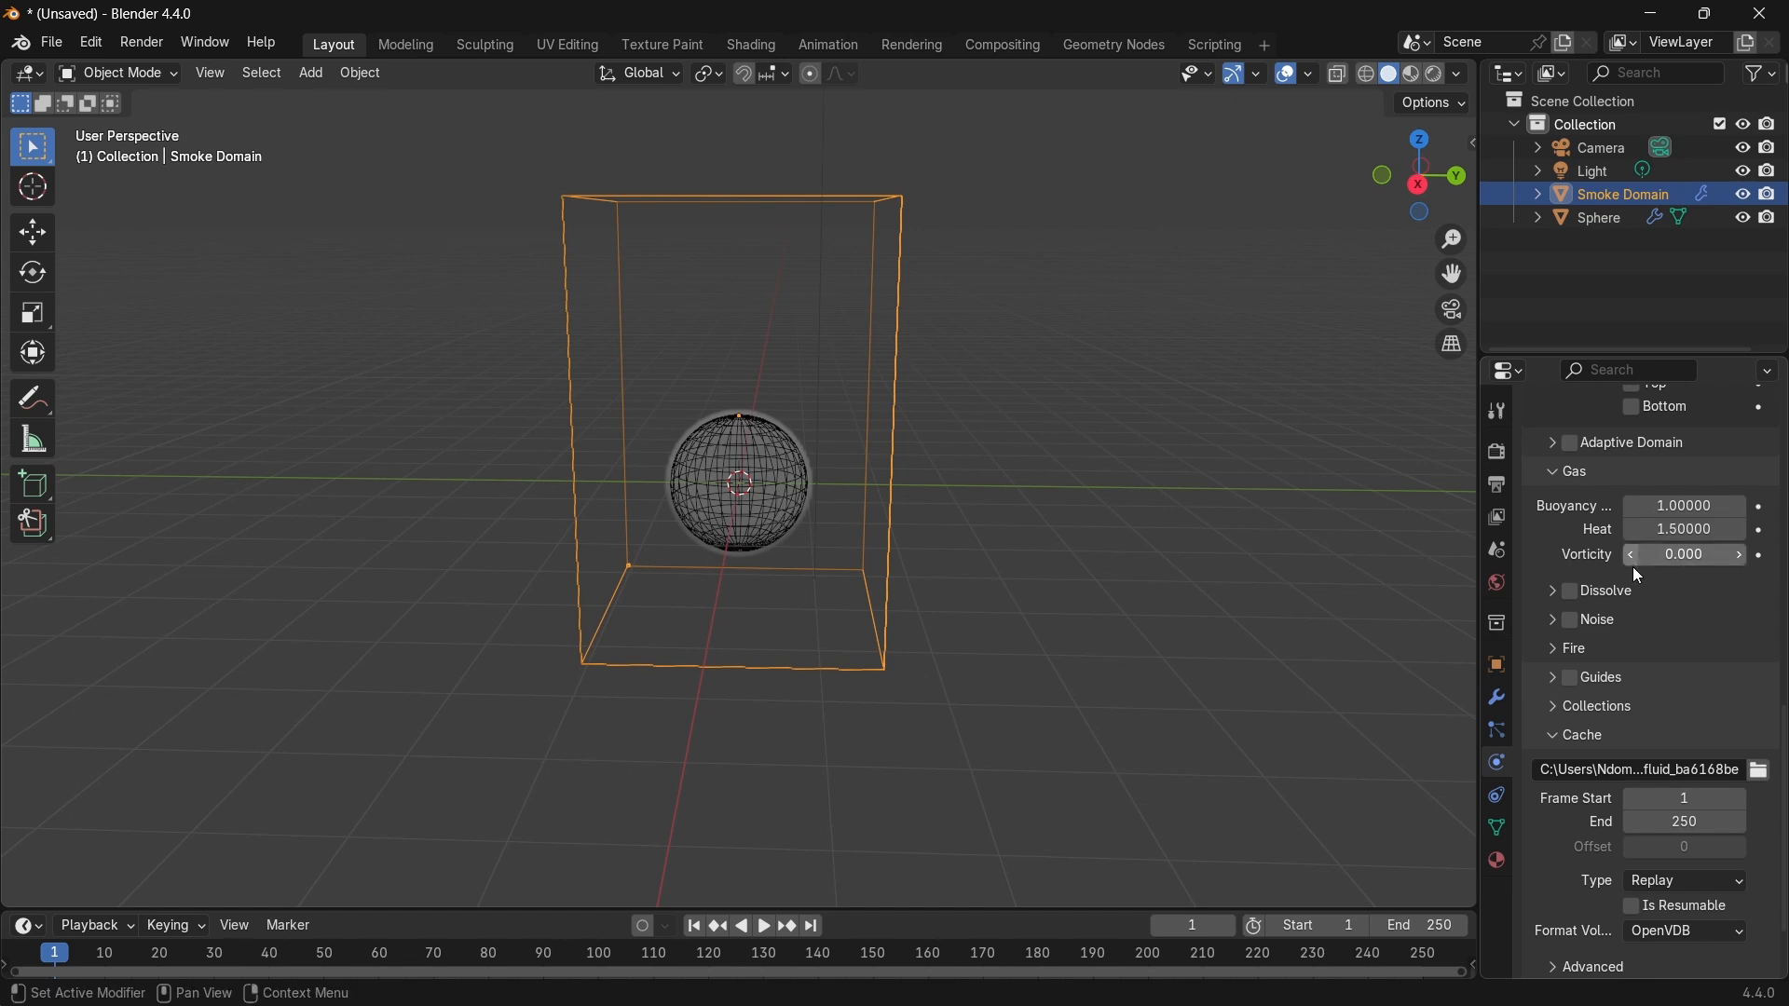
Keep the domain type as Gas and set the smoke domain's cache end frame to 50.
scroll(1653, 670, up, 20)
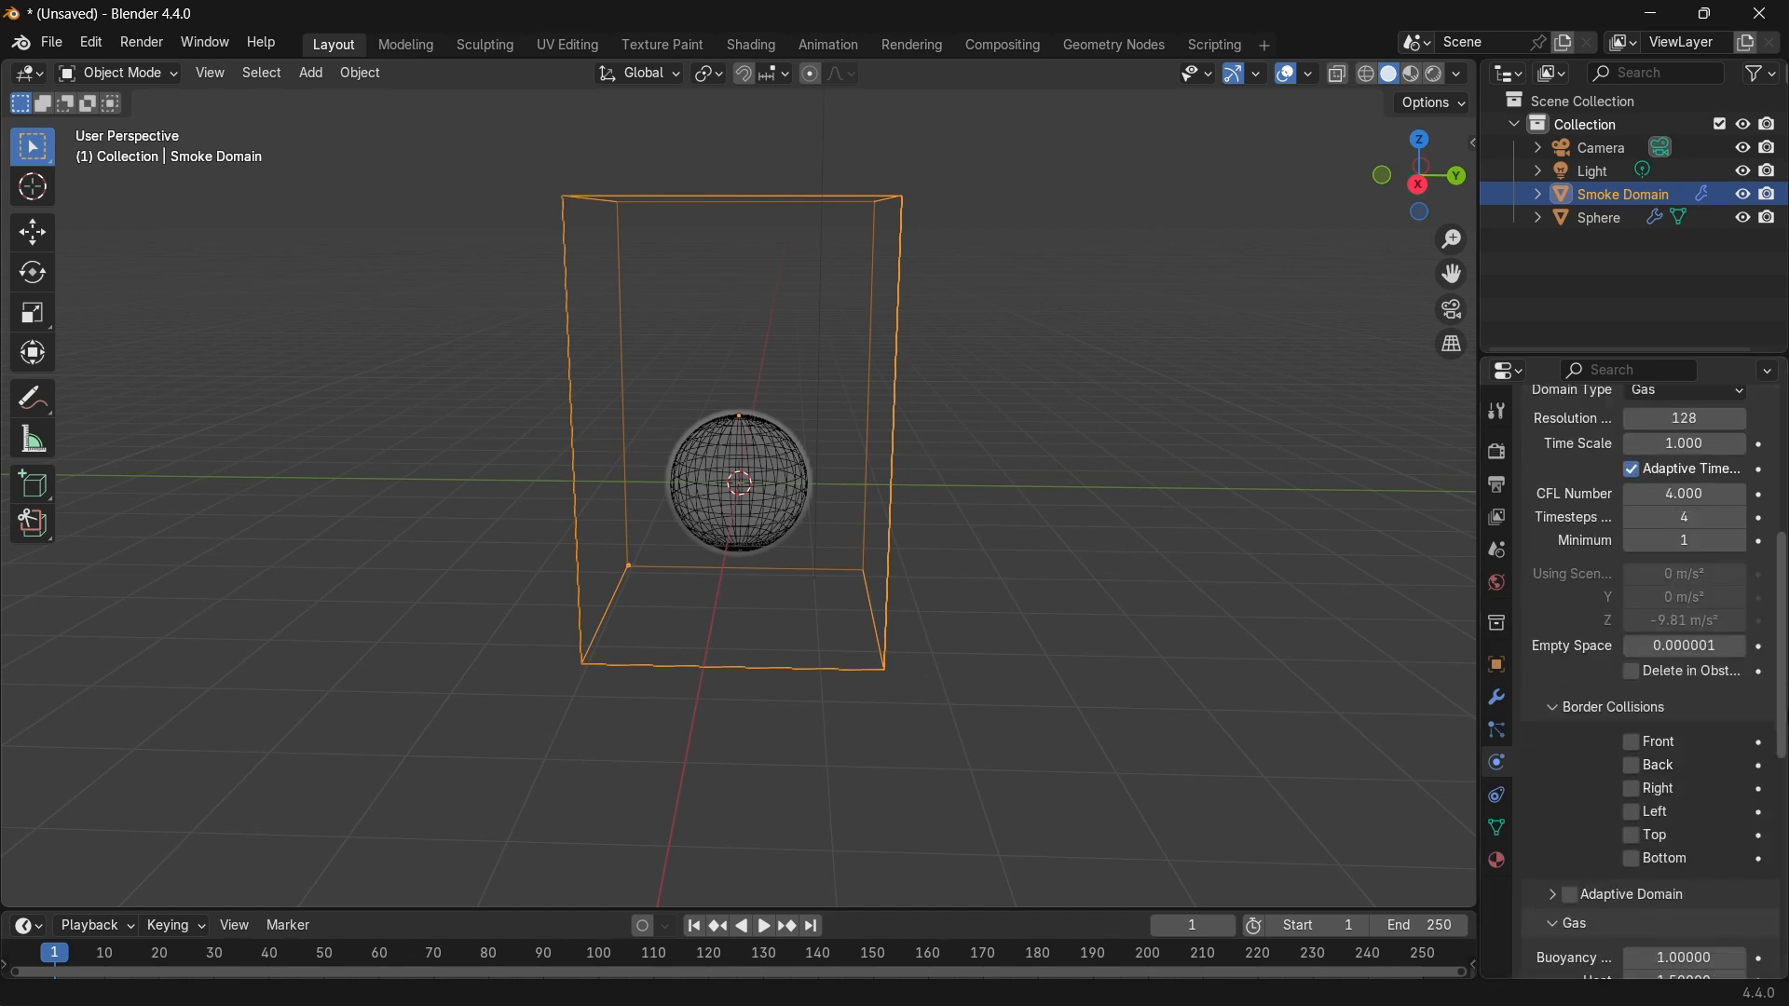
scroll(1654, 671, down, 5)
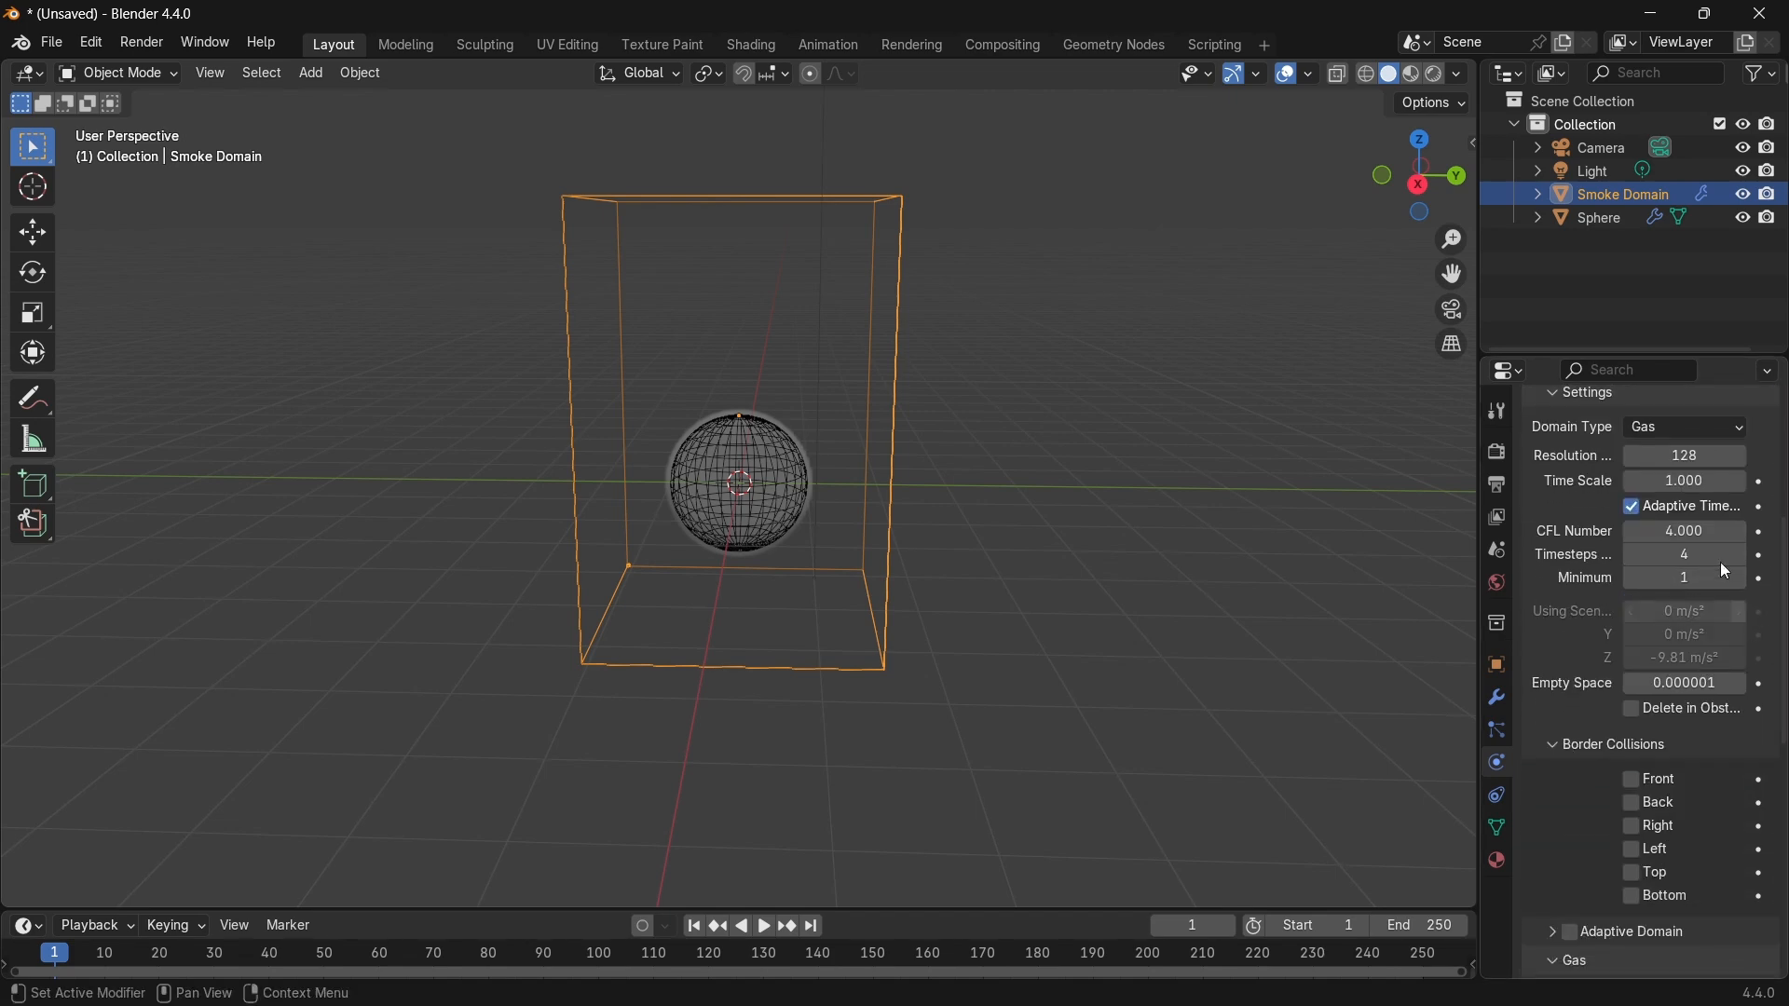
click(1698, 428)
click(1688, 455)
scroll(1653, 671, down, 12)
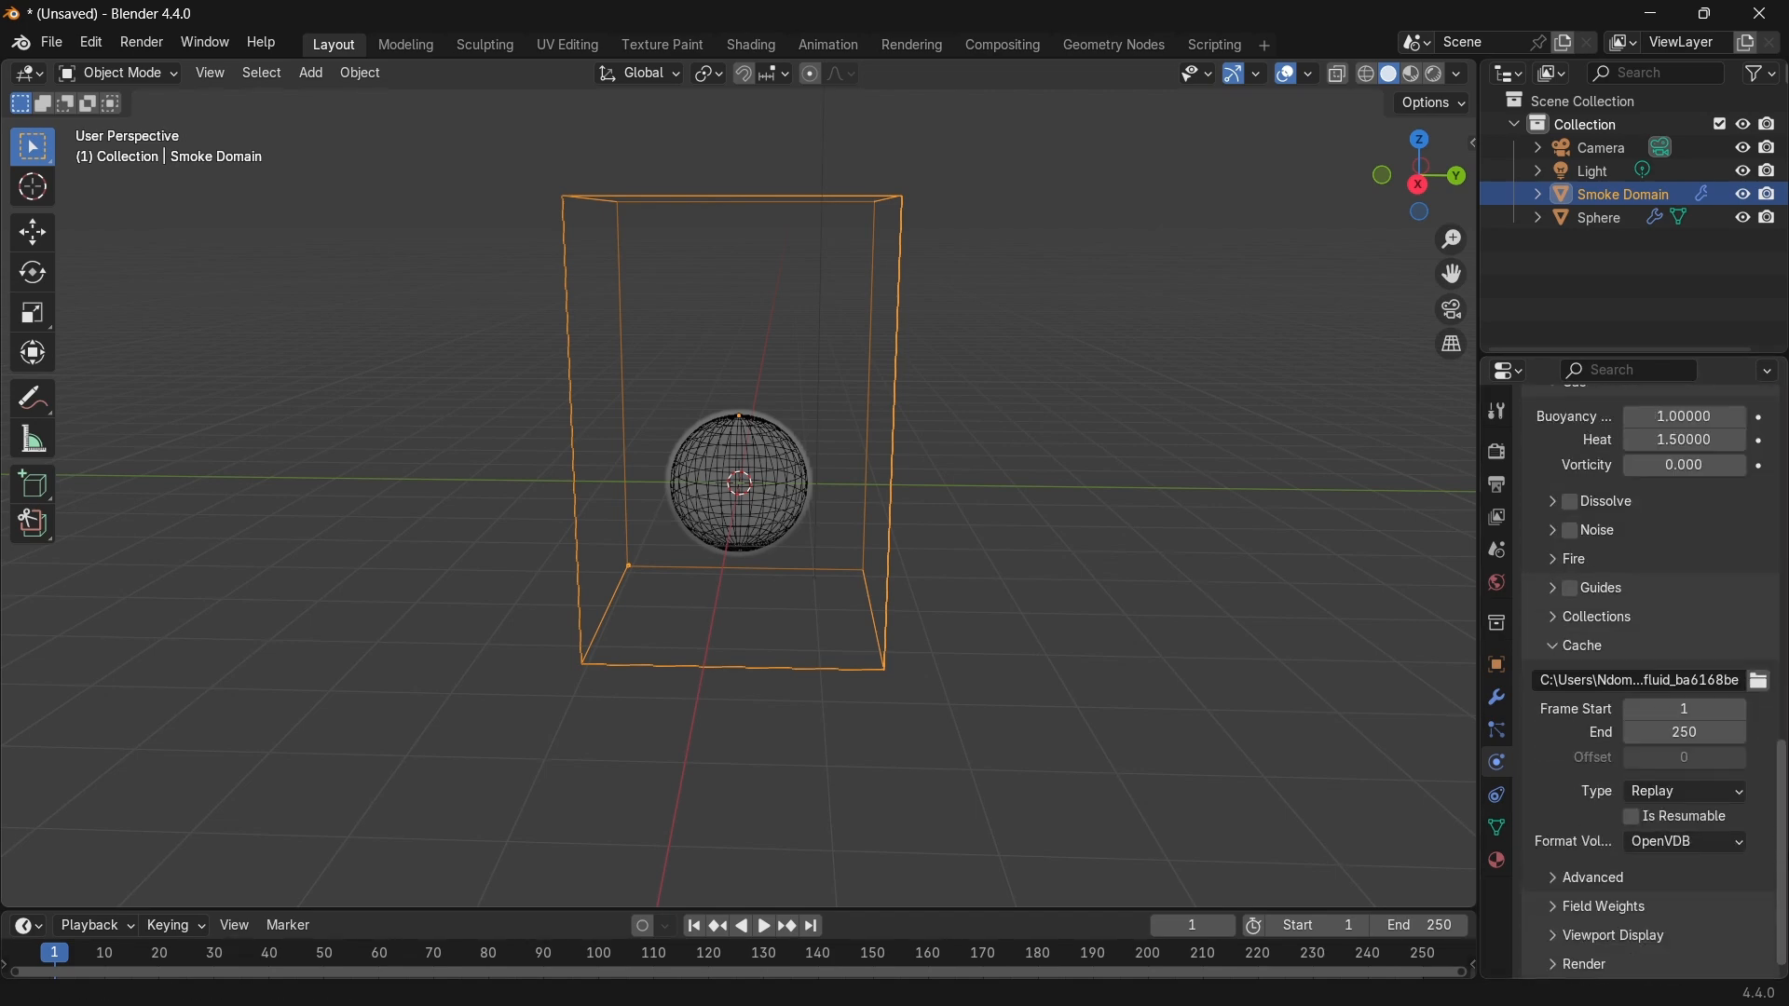
click(1689, 732)
text(50)
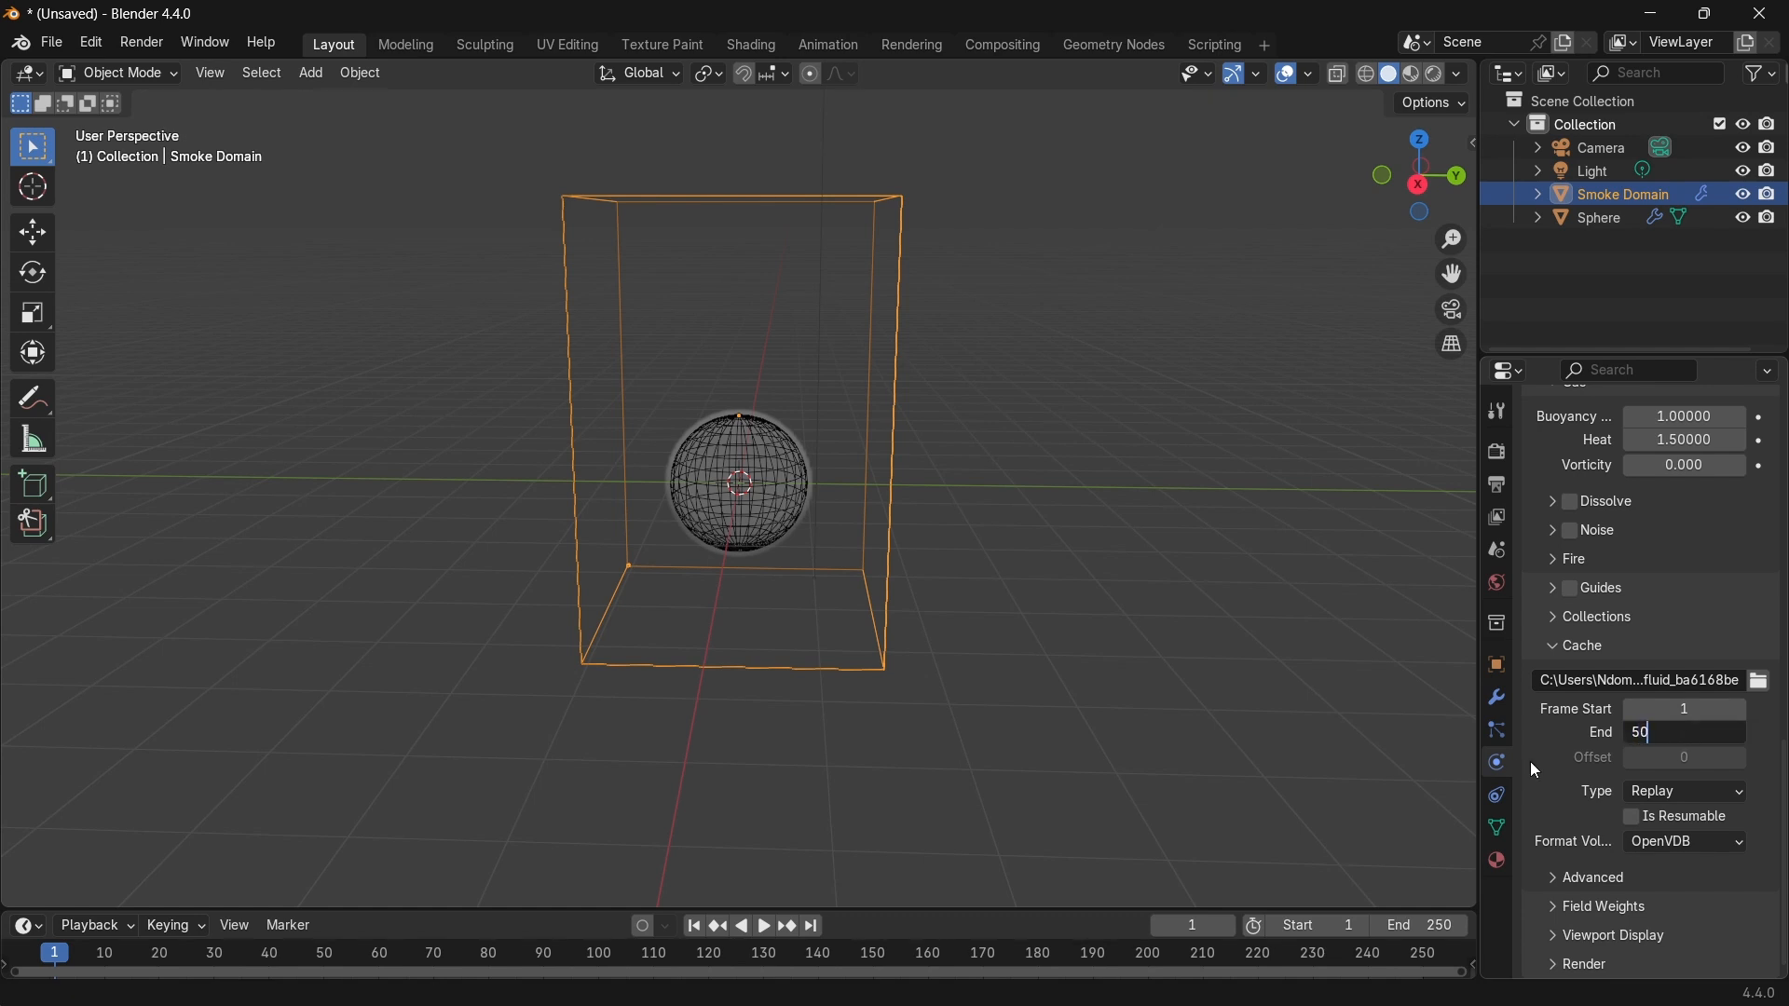
key(Return)
Enlarge the timeline area and set the smoke domain's cache type to All.
drag(409, 900, 399, 685)
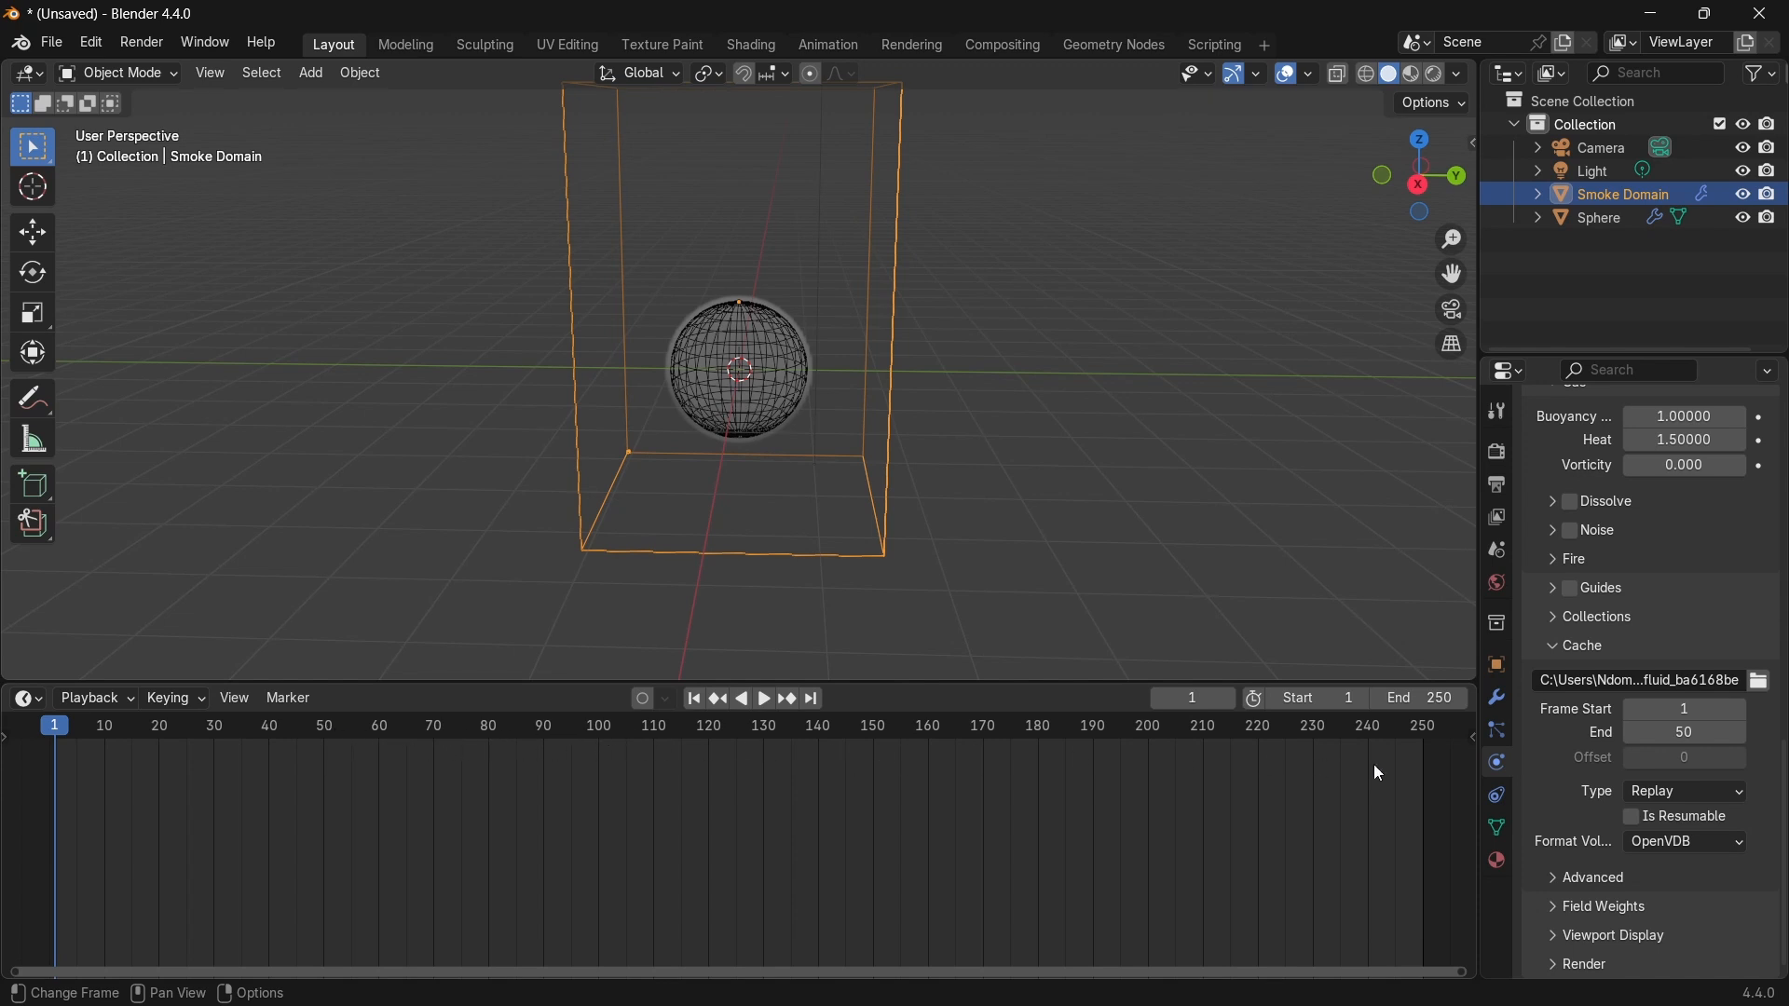
click(1700, 792)
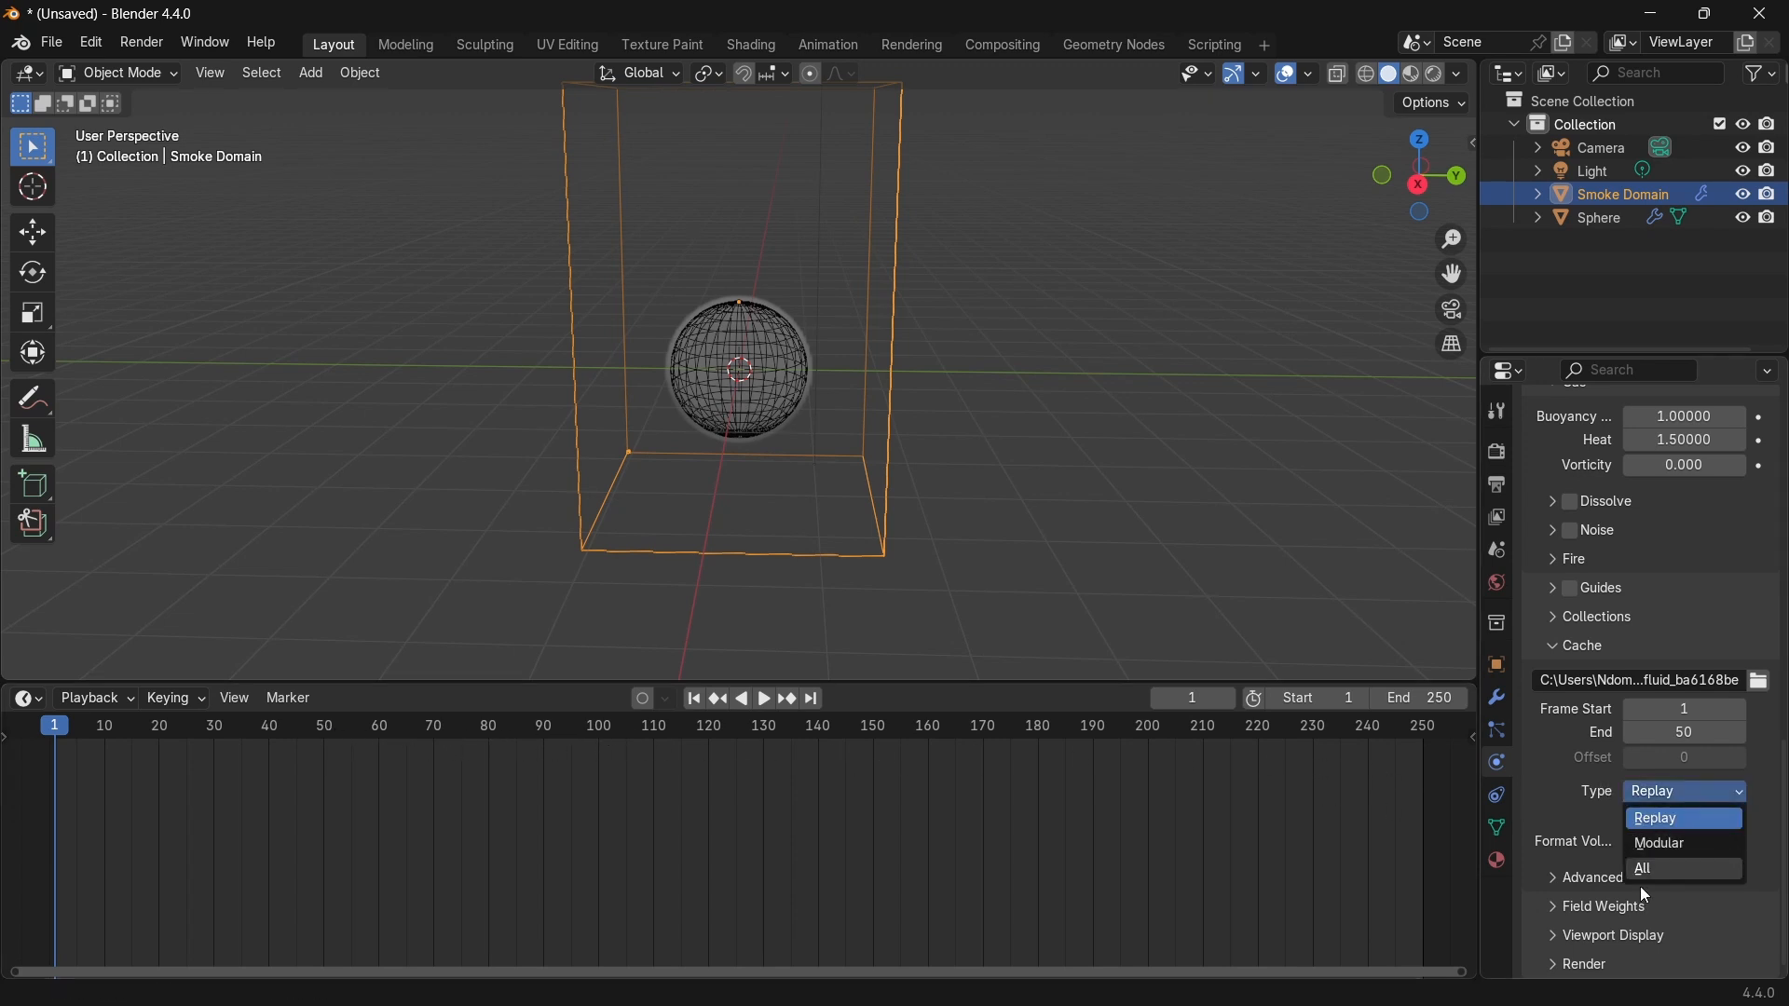
click(1639, 879)
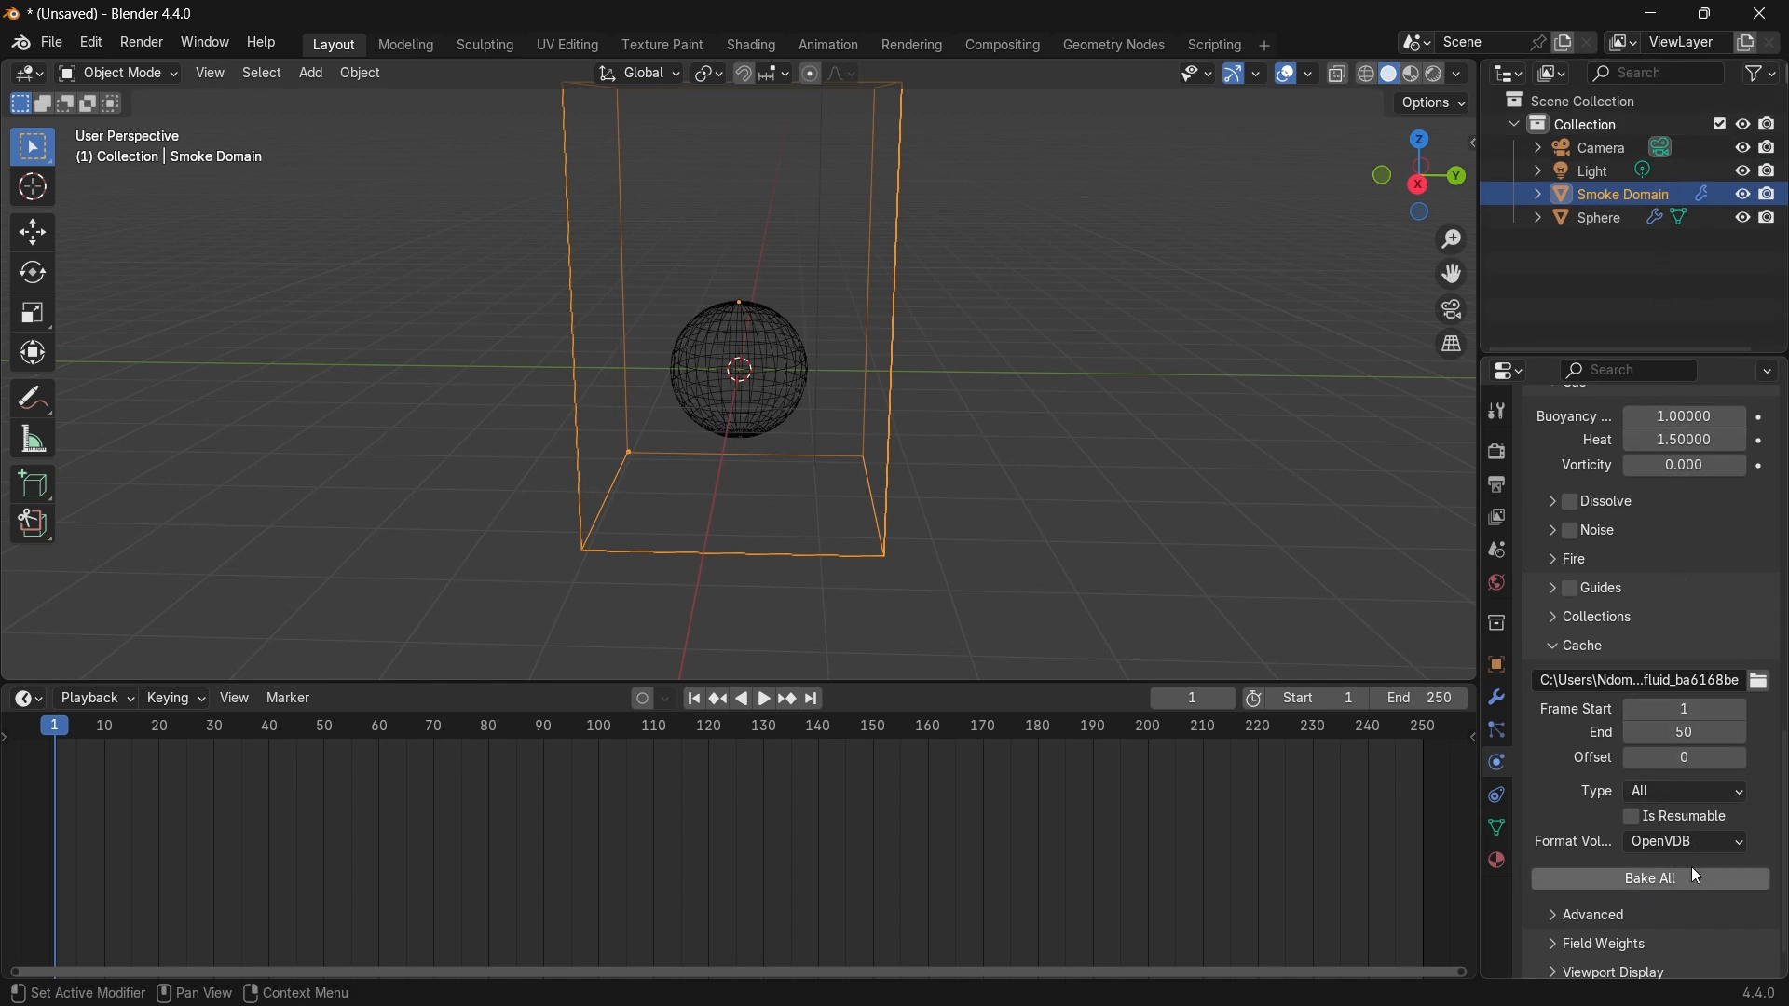
Set the sphere's fluid flow type to Fire + Smoke.
click(775, 362)
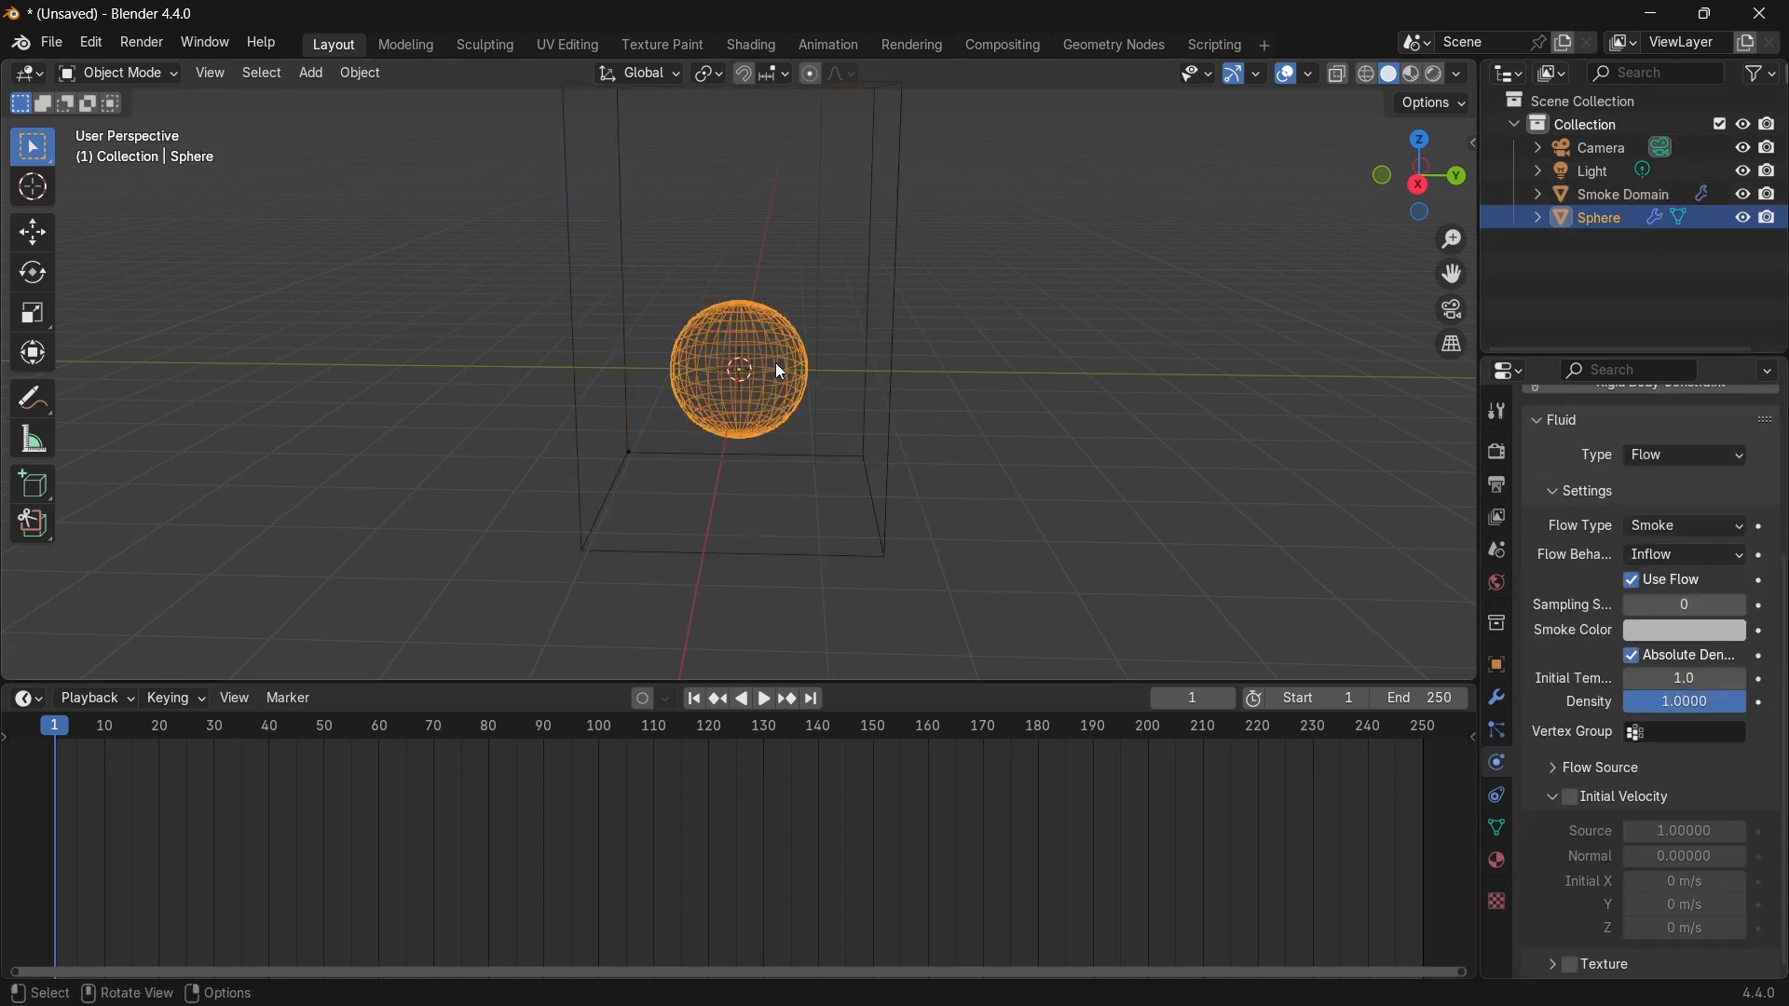
click(1672, 527)
click(1645, 578)
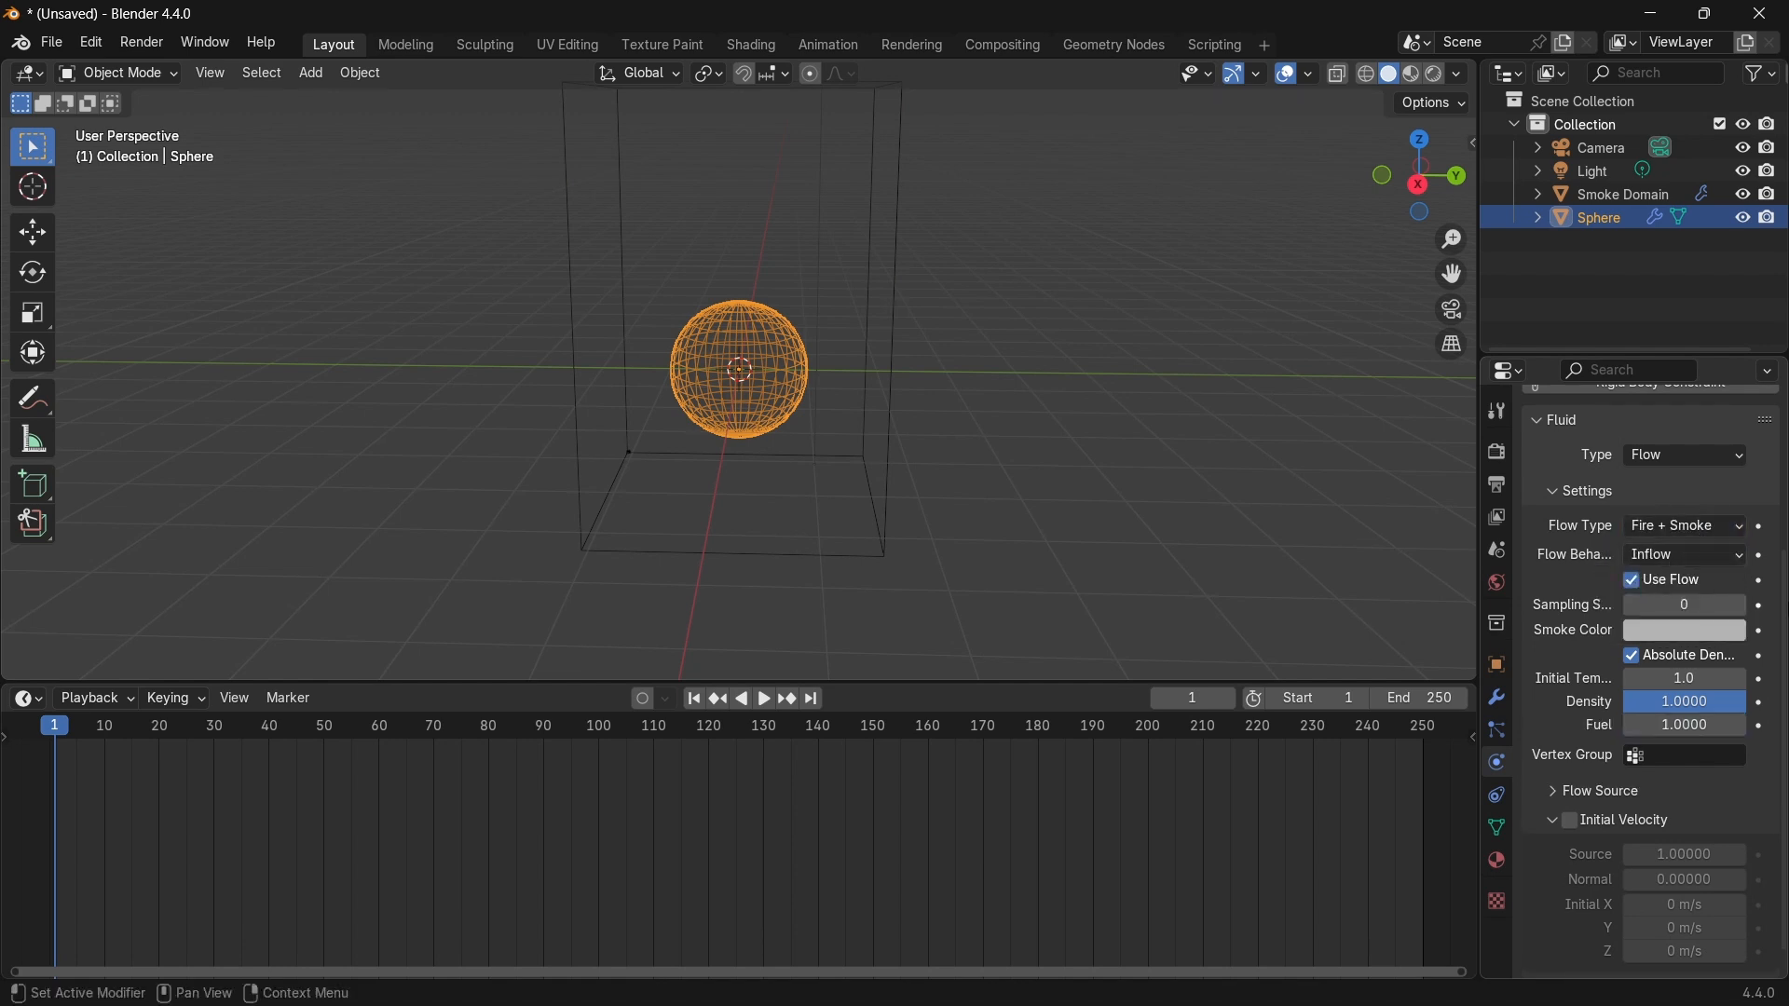
Enable initial velocity for the sphere's flow and set its Z velocity to 10 m/s.
scroll(1662, 553, down, 1)
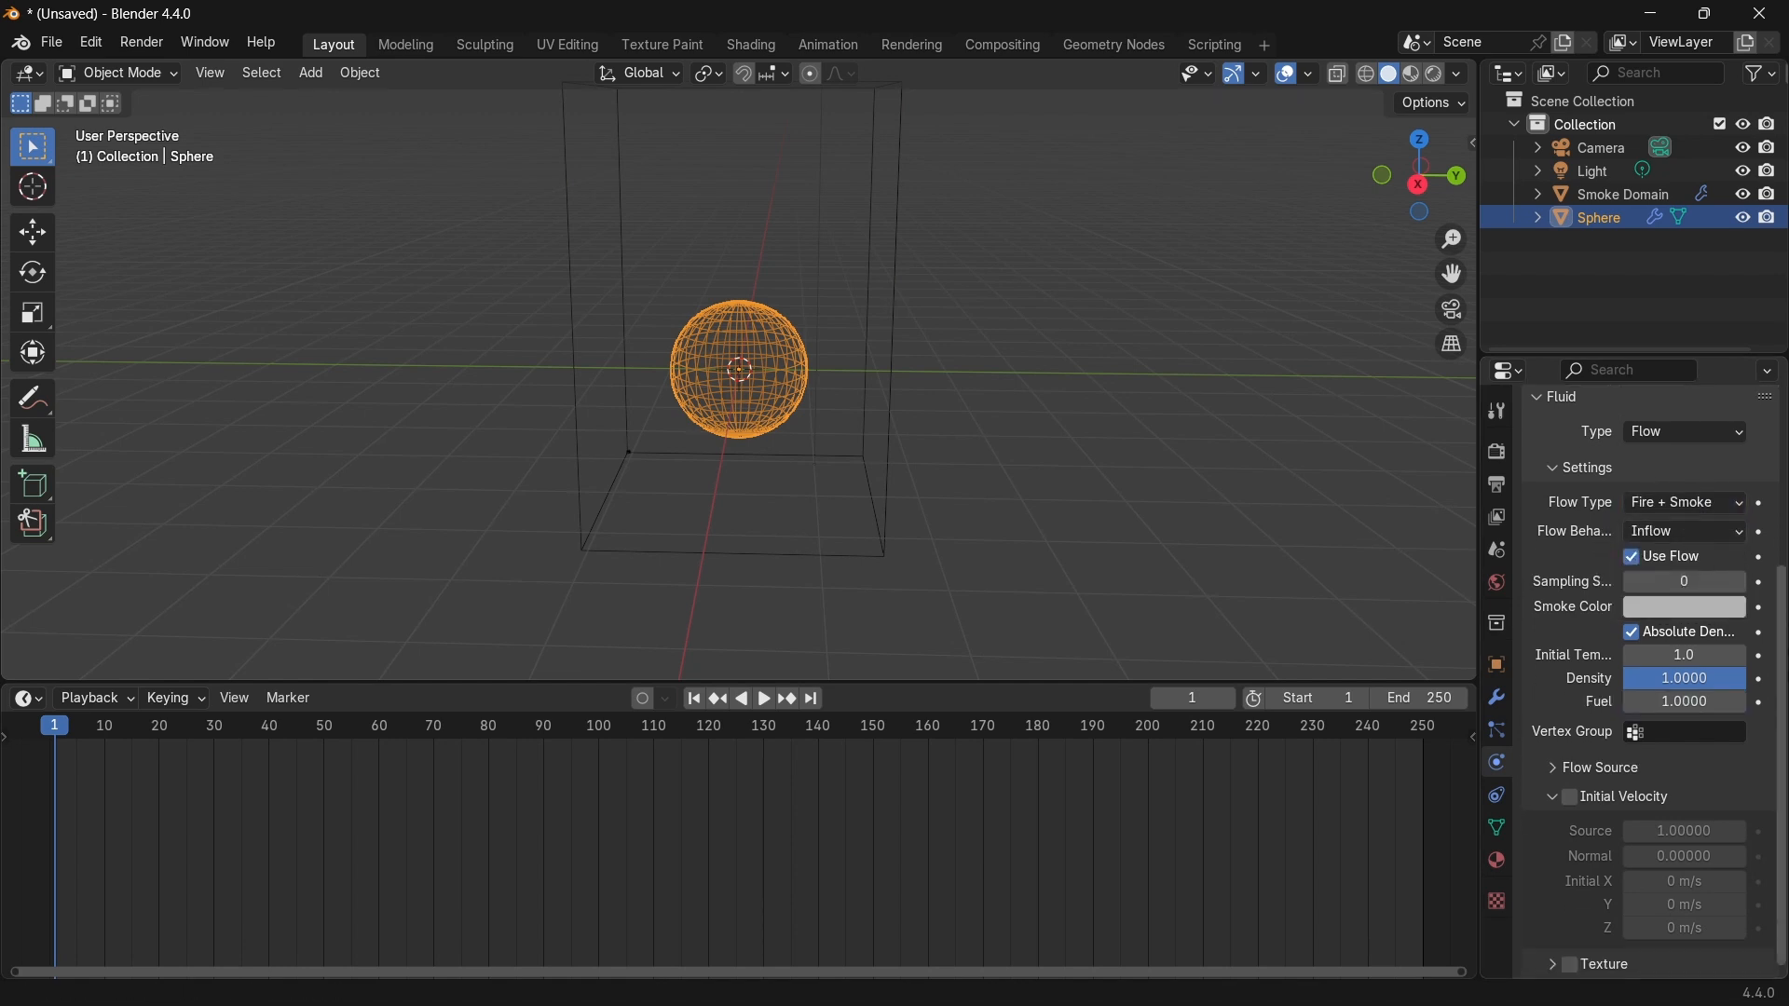
click(1570, 799)
double_click(1667, 928)
text(10)
key(Return)
click(1553, 799)
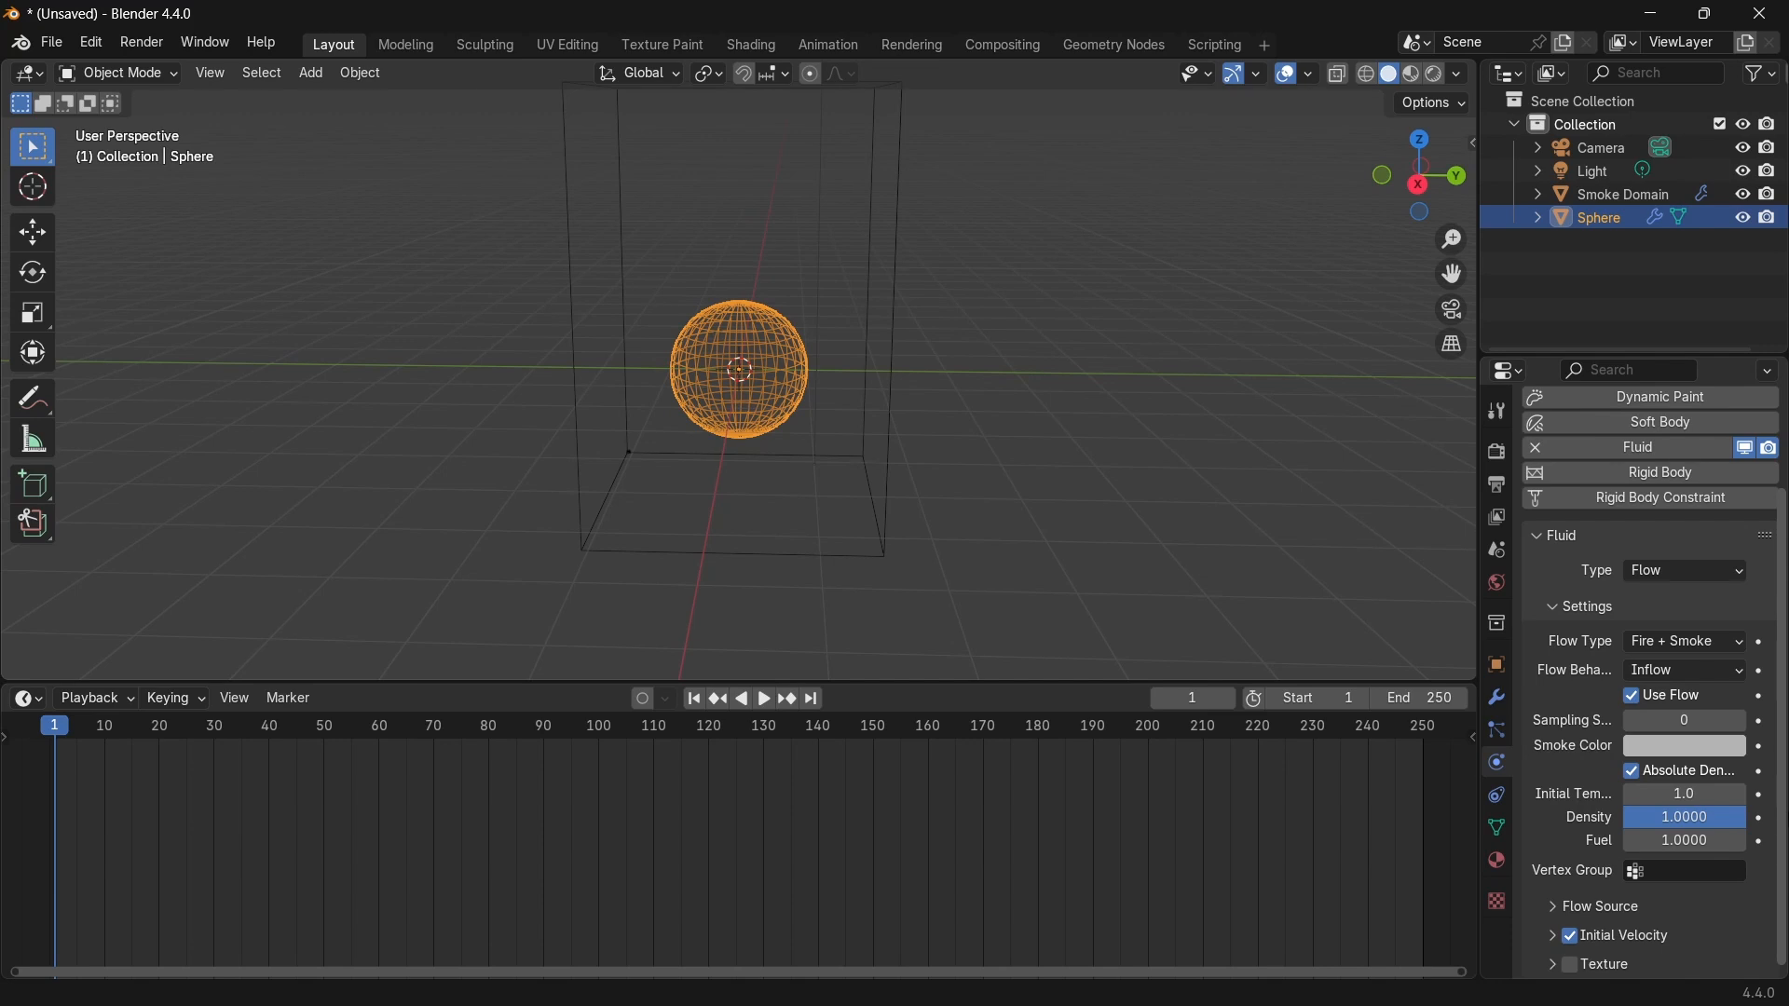
Select the smoke domain and bake all of its simulation cache.
scroll(1654, 680, up, 3)
scroll(1653, 680, down, 3)
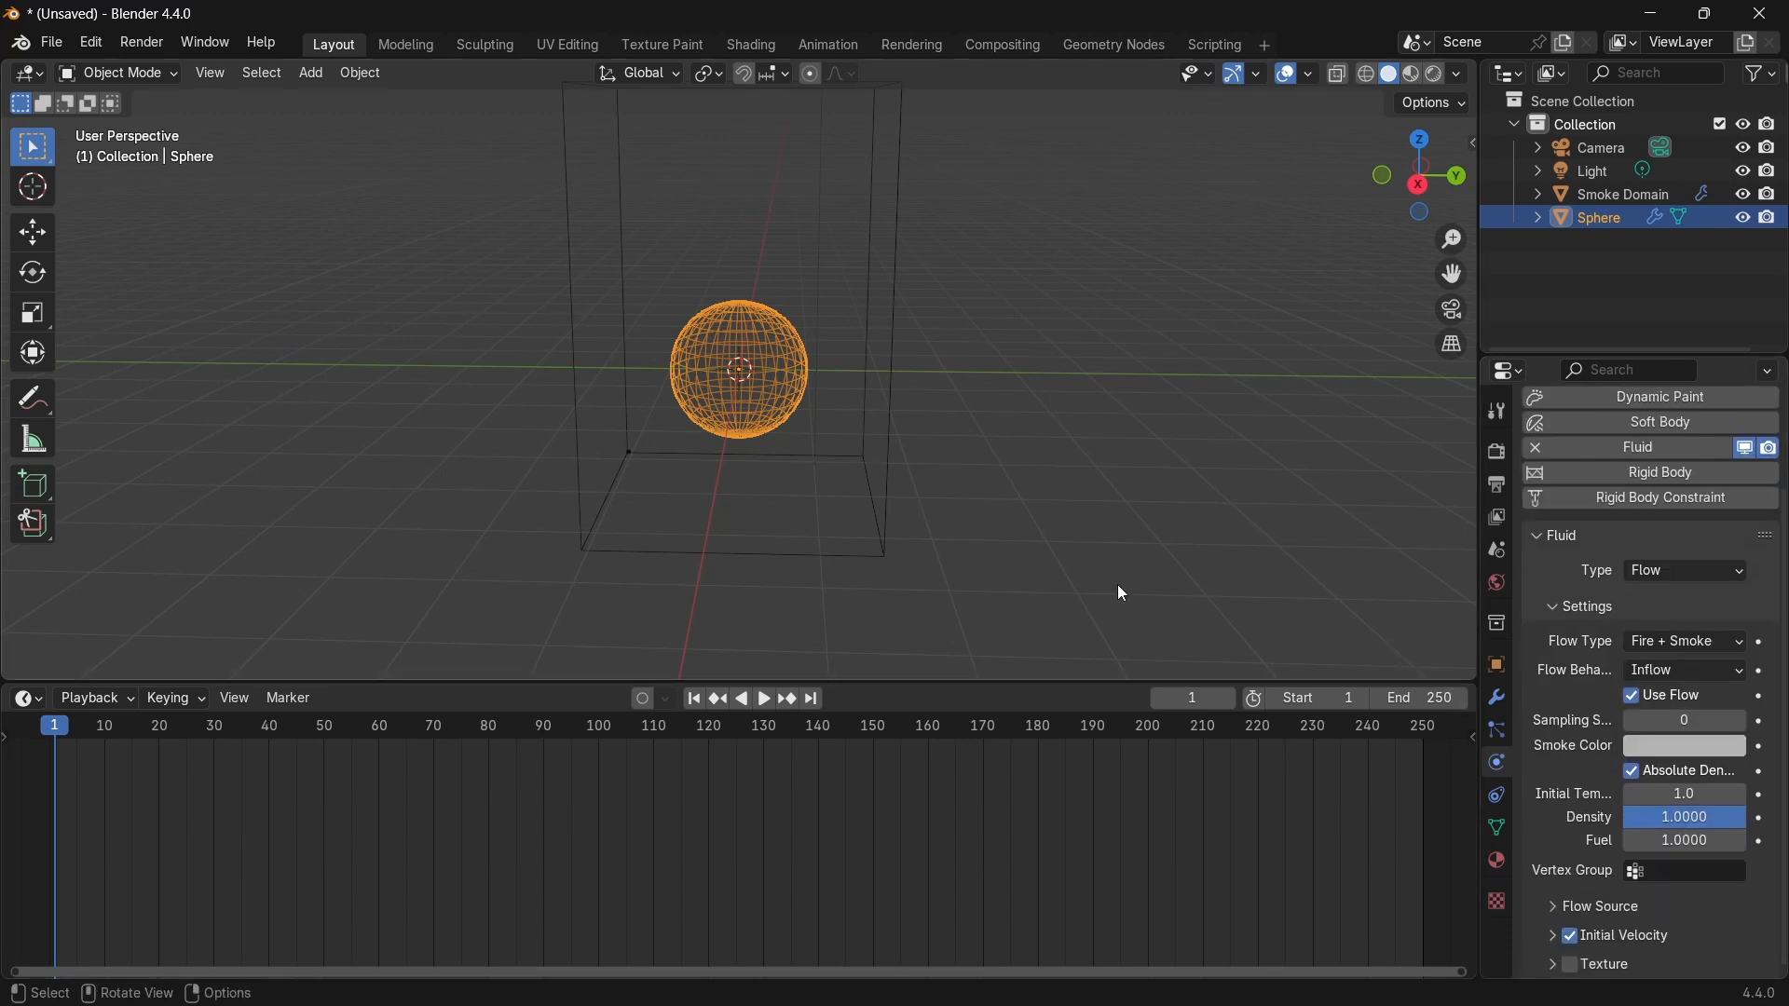
click(864, 250)
scroll(1668, 745, down, 10)
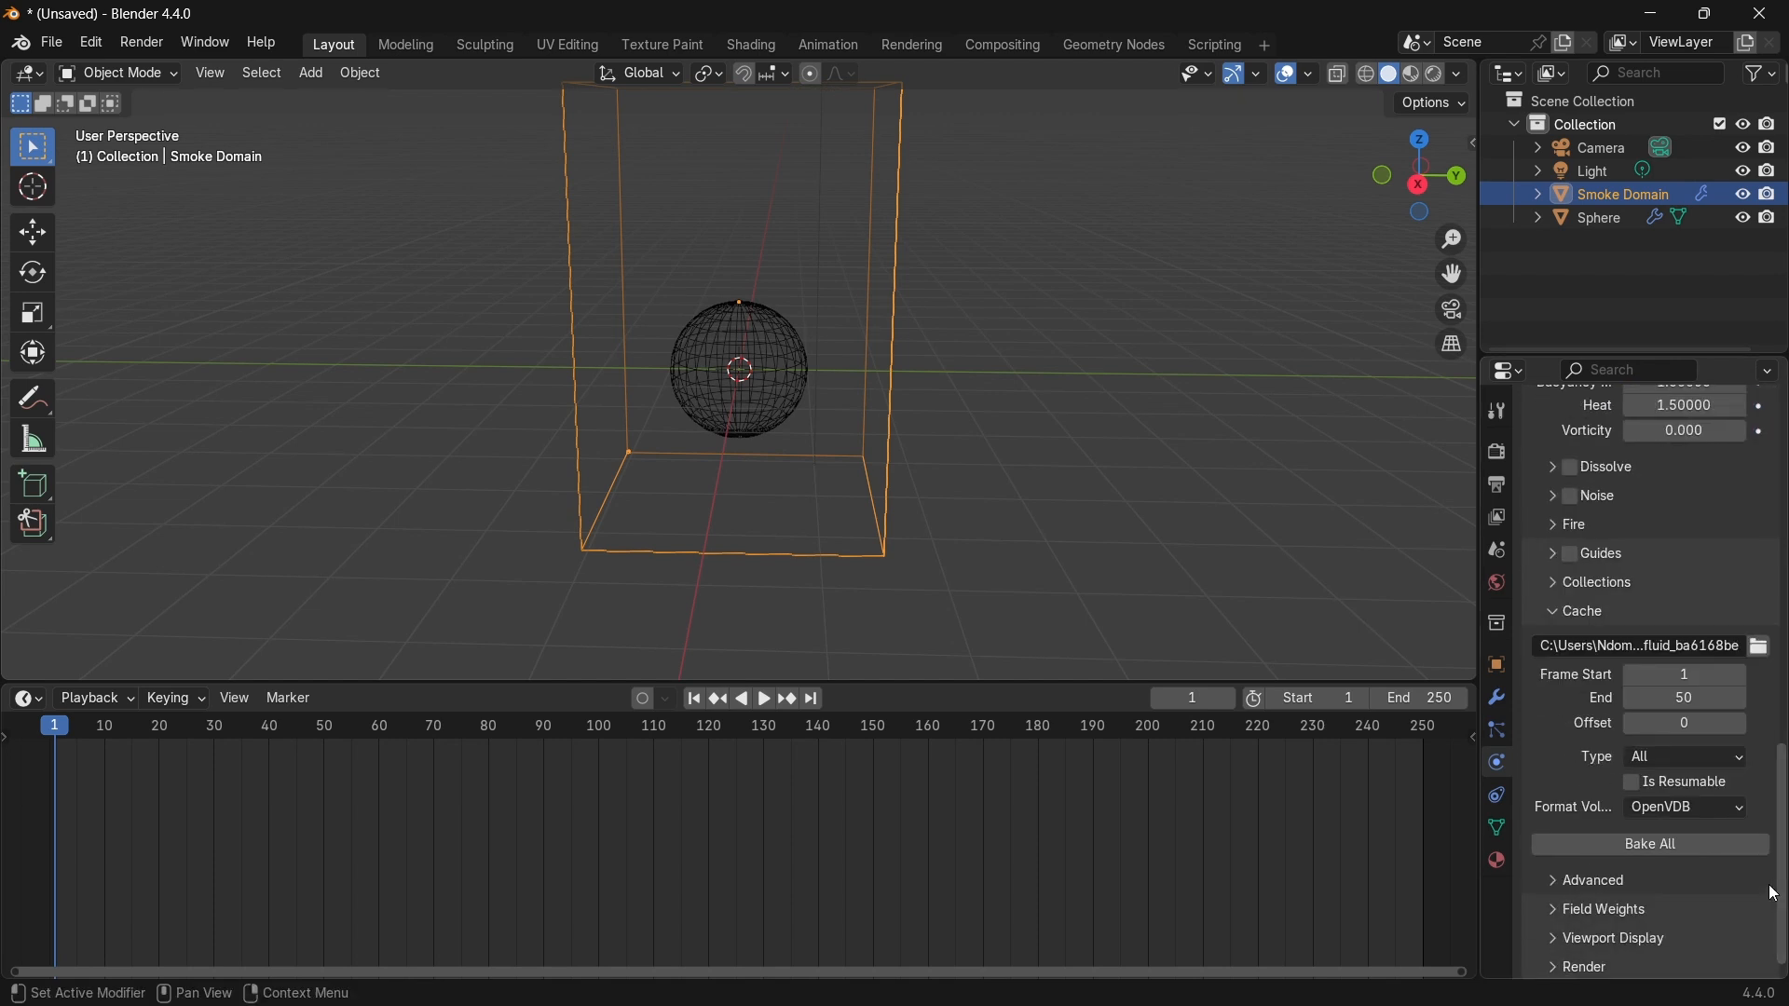
click(1674, 842)
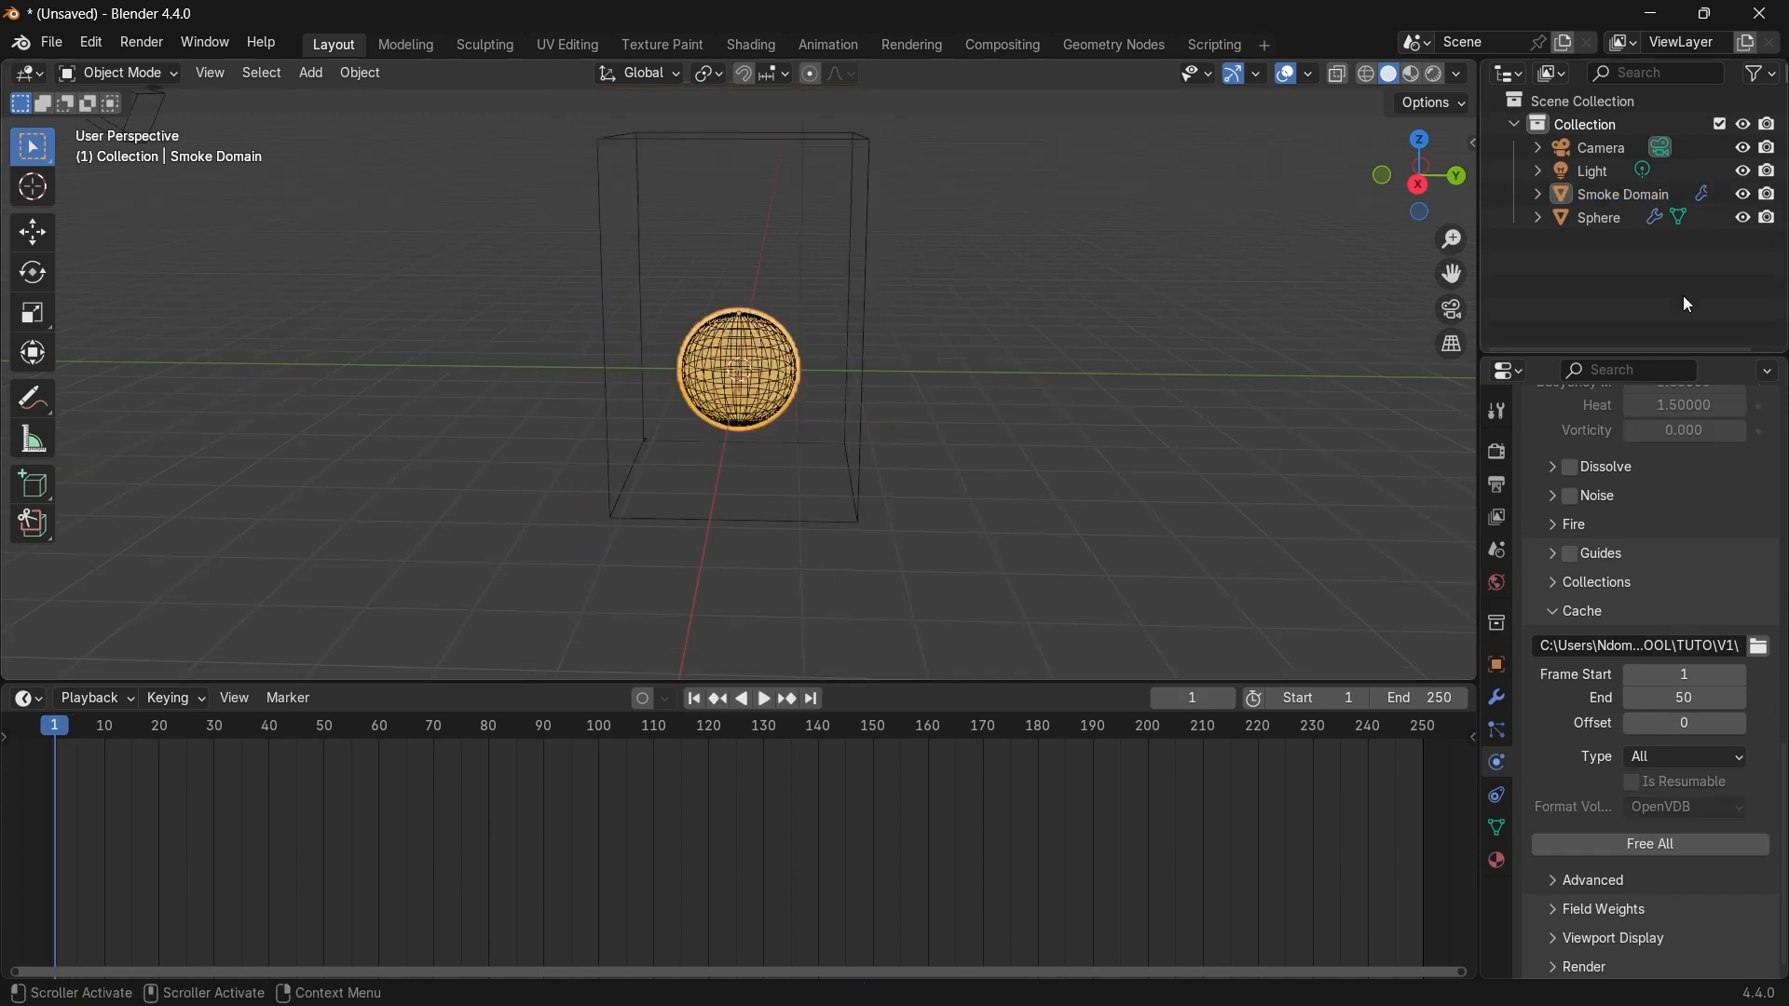
middle_drag(1019, 399, 1034, 399)
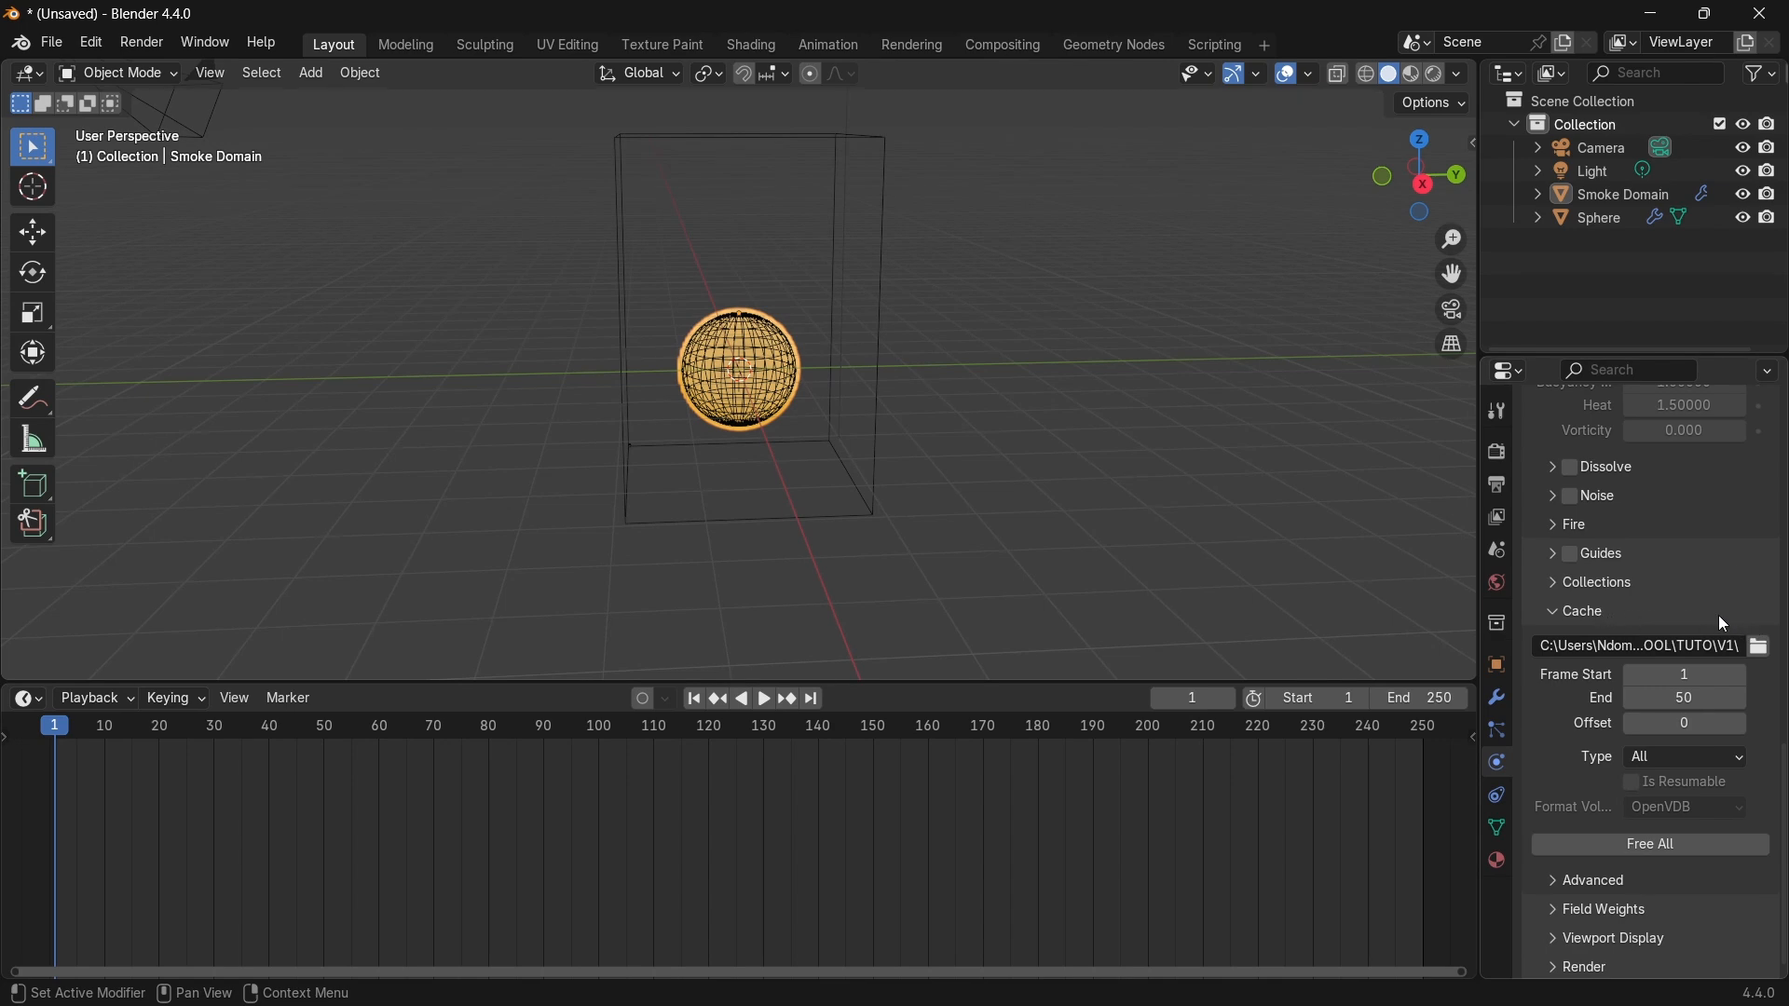
Browse the smoke domain's V1 cache folder to examine the baked subfolders, leaving the cache path as it is.
click(1759, 647)
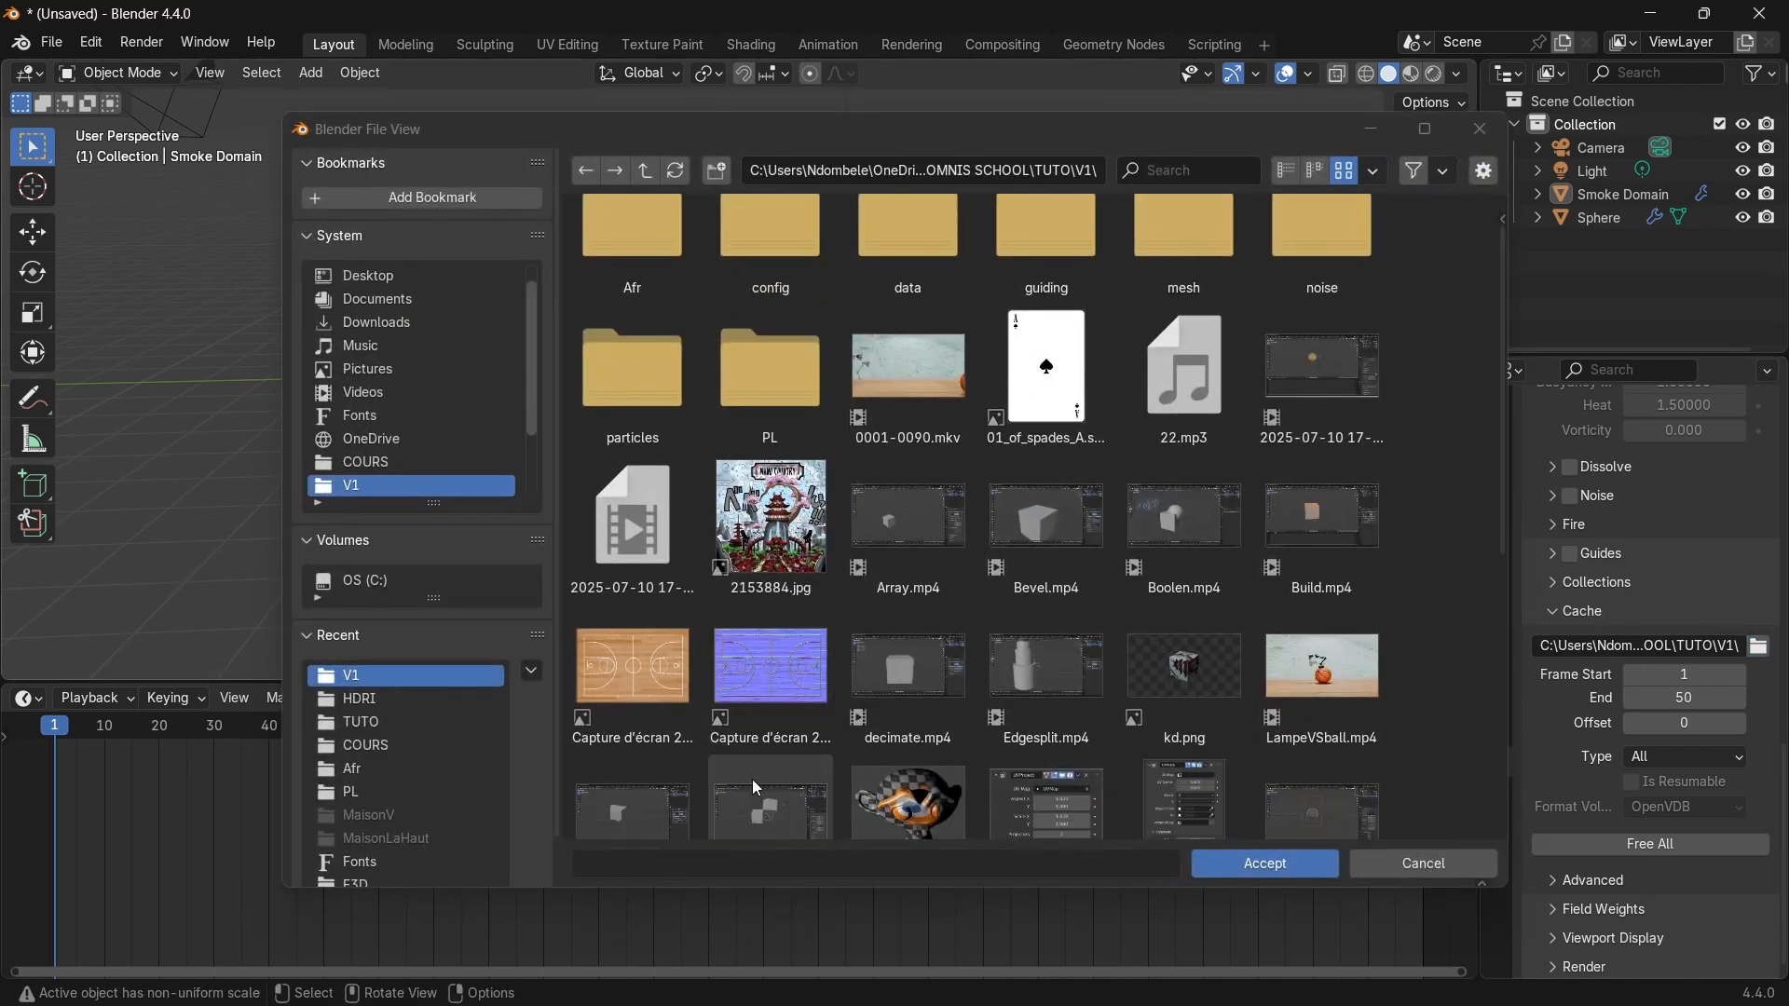
scroll(751, 778, down, 3)
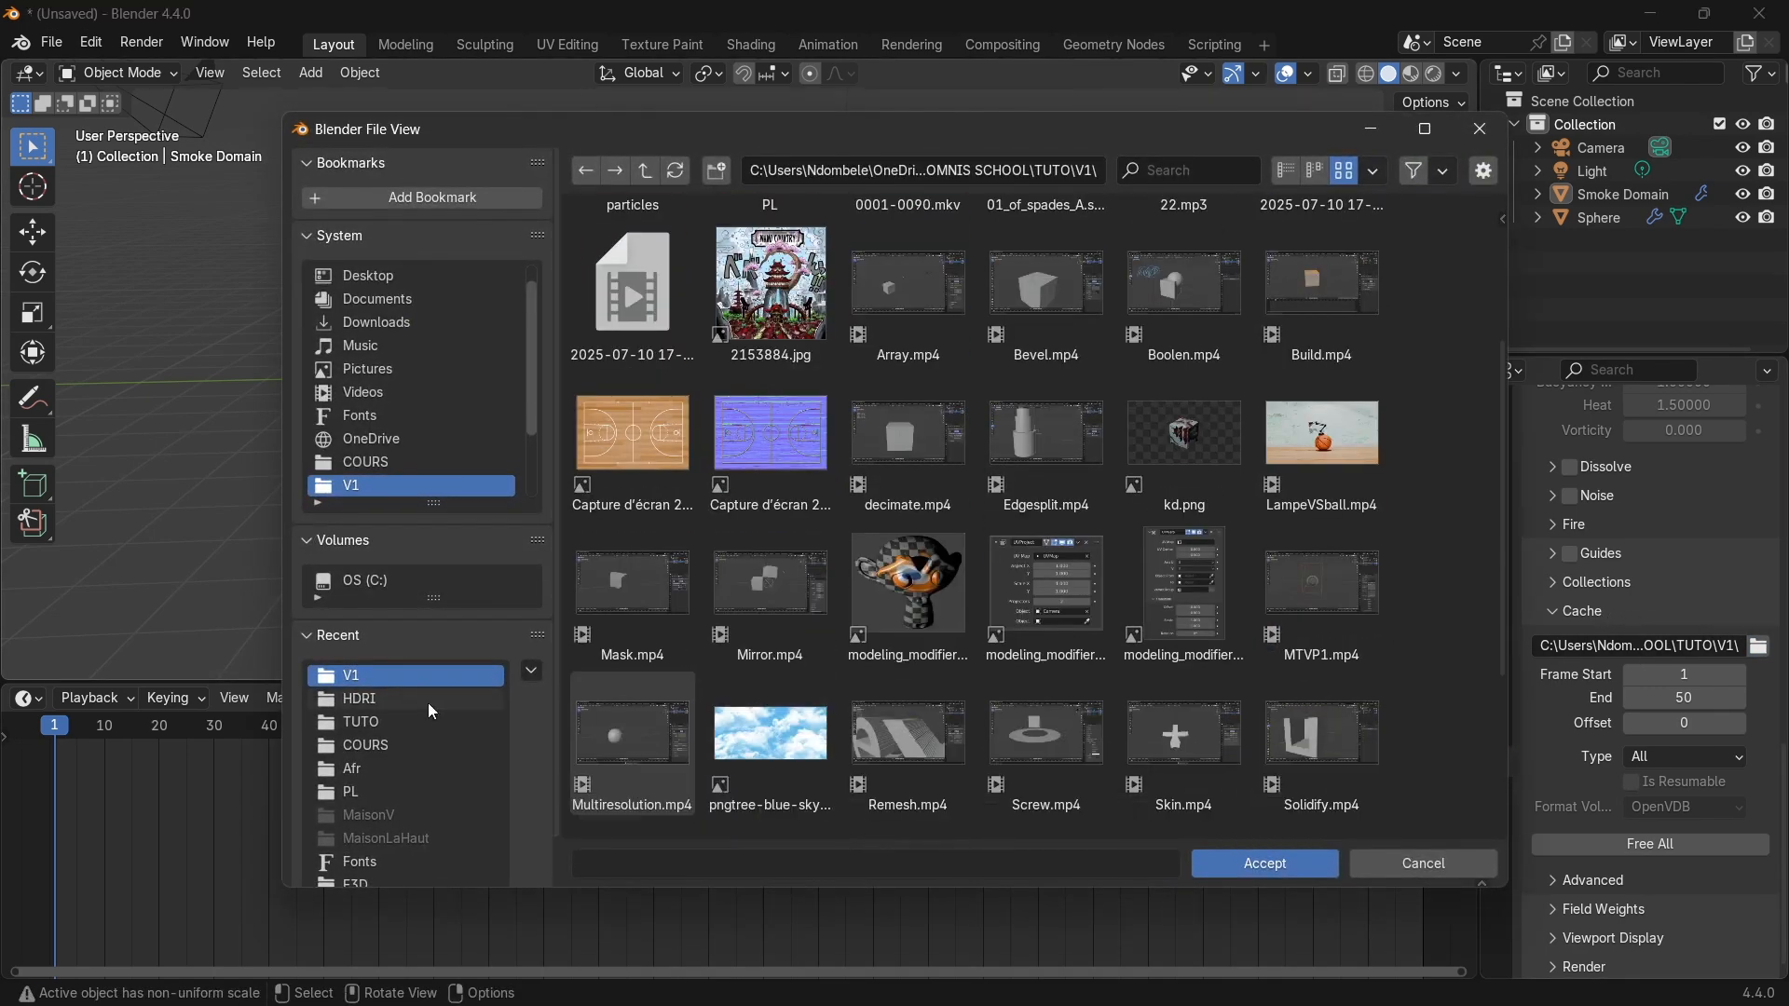
click(1375, 129)
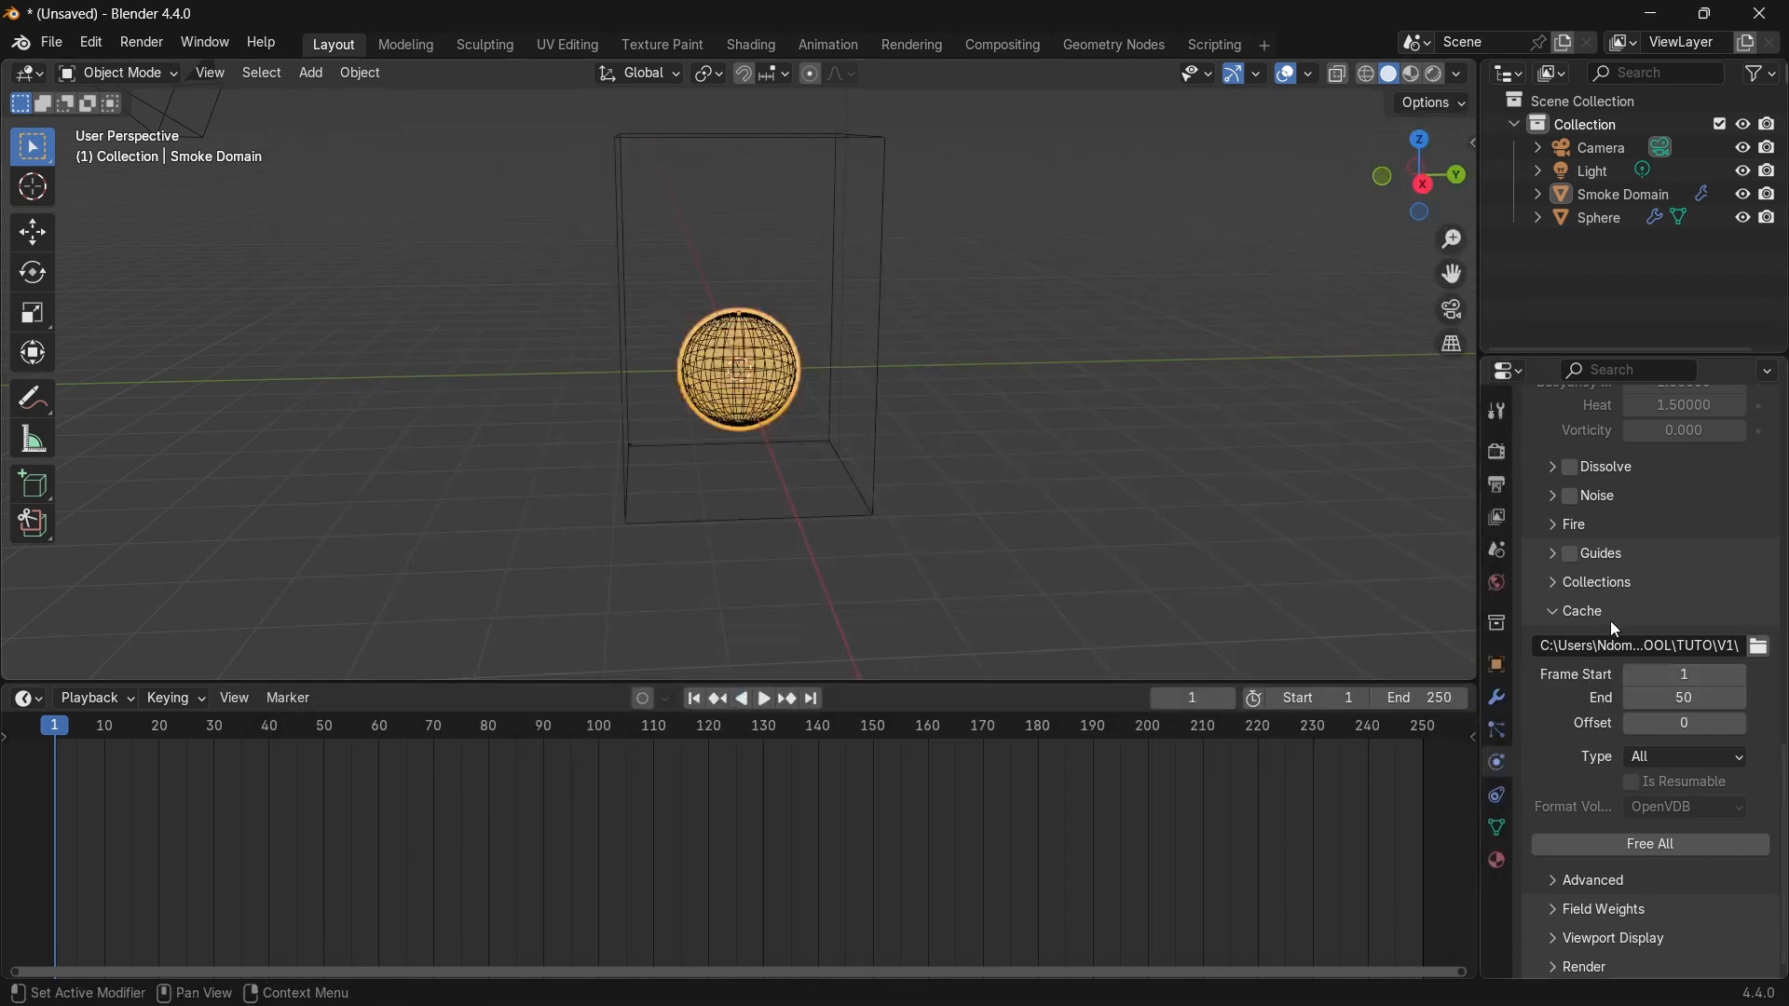
scroll(1606, 611, down, 1)
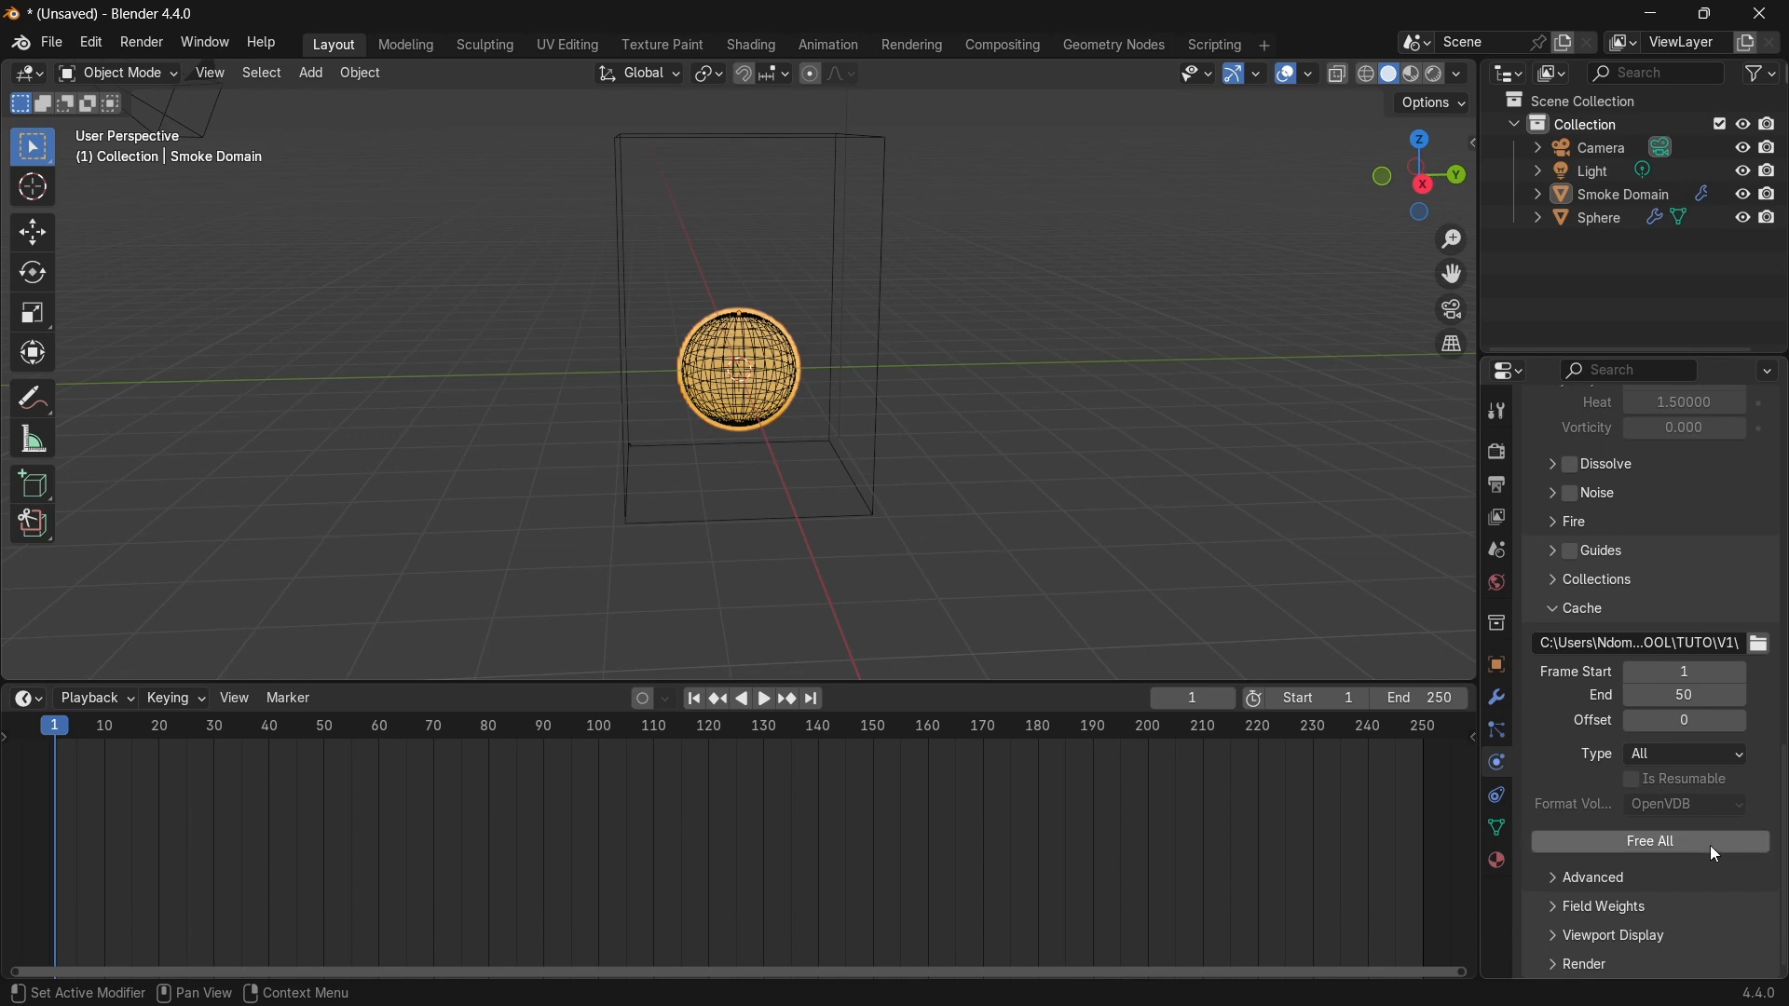
click(1759, 644)
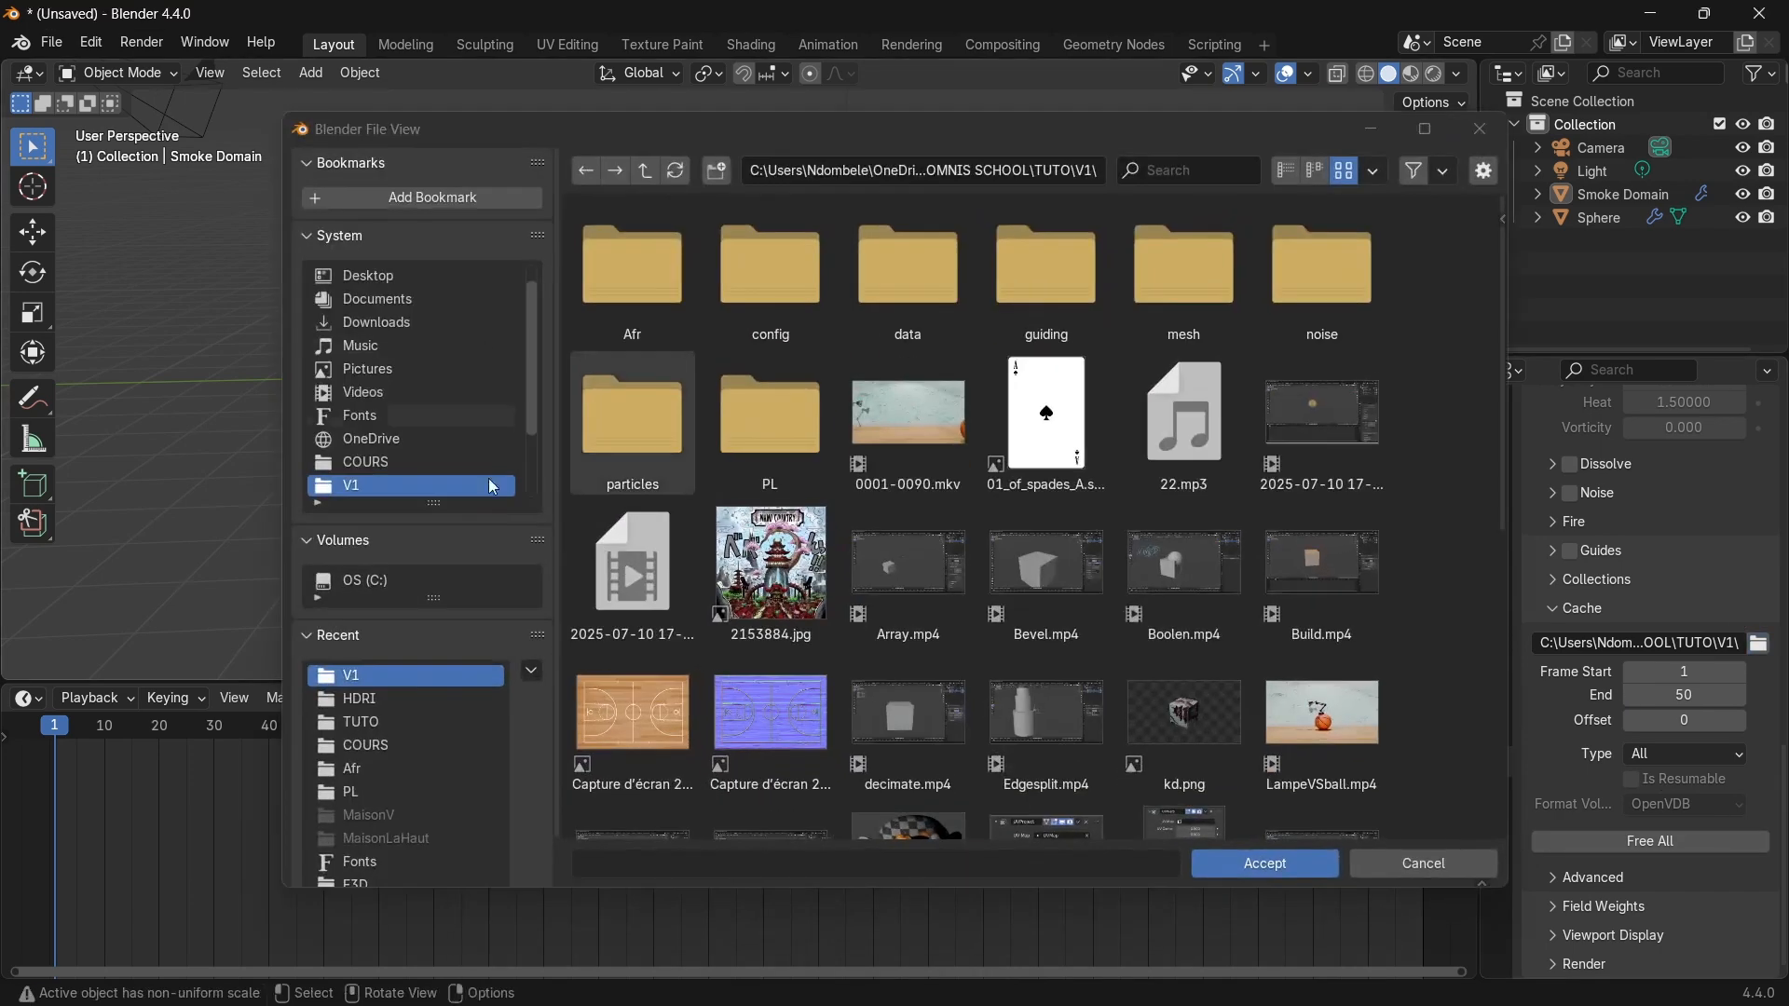
click(1478, 129)
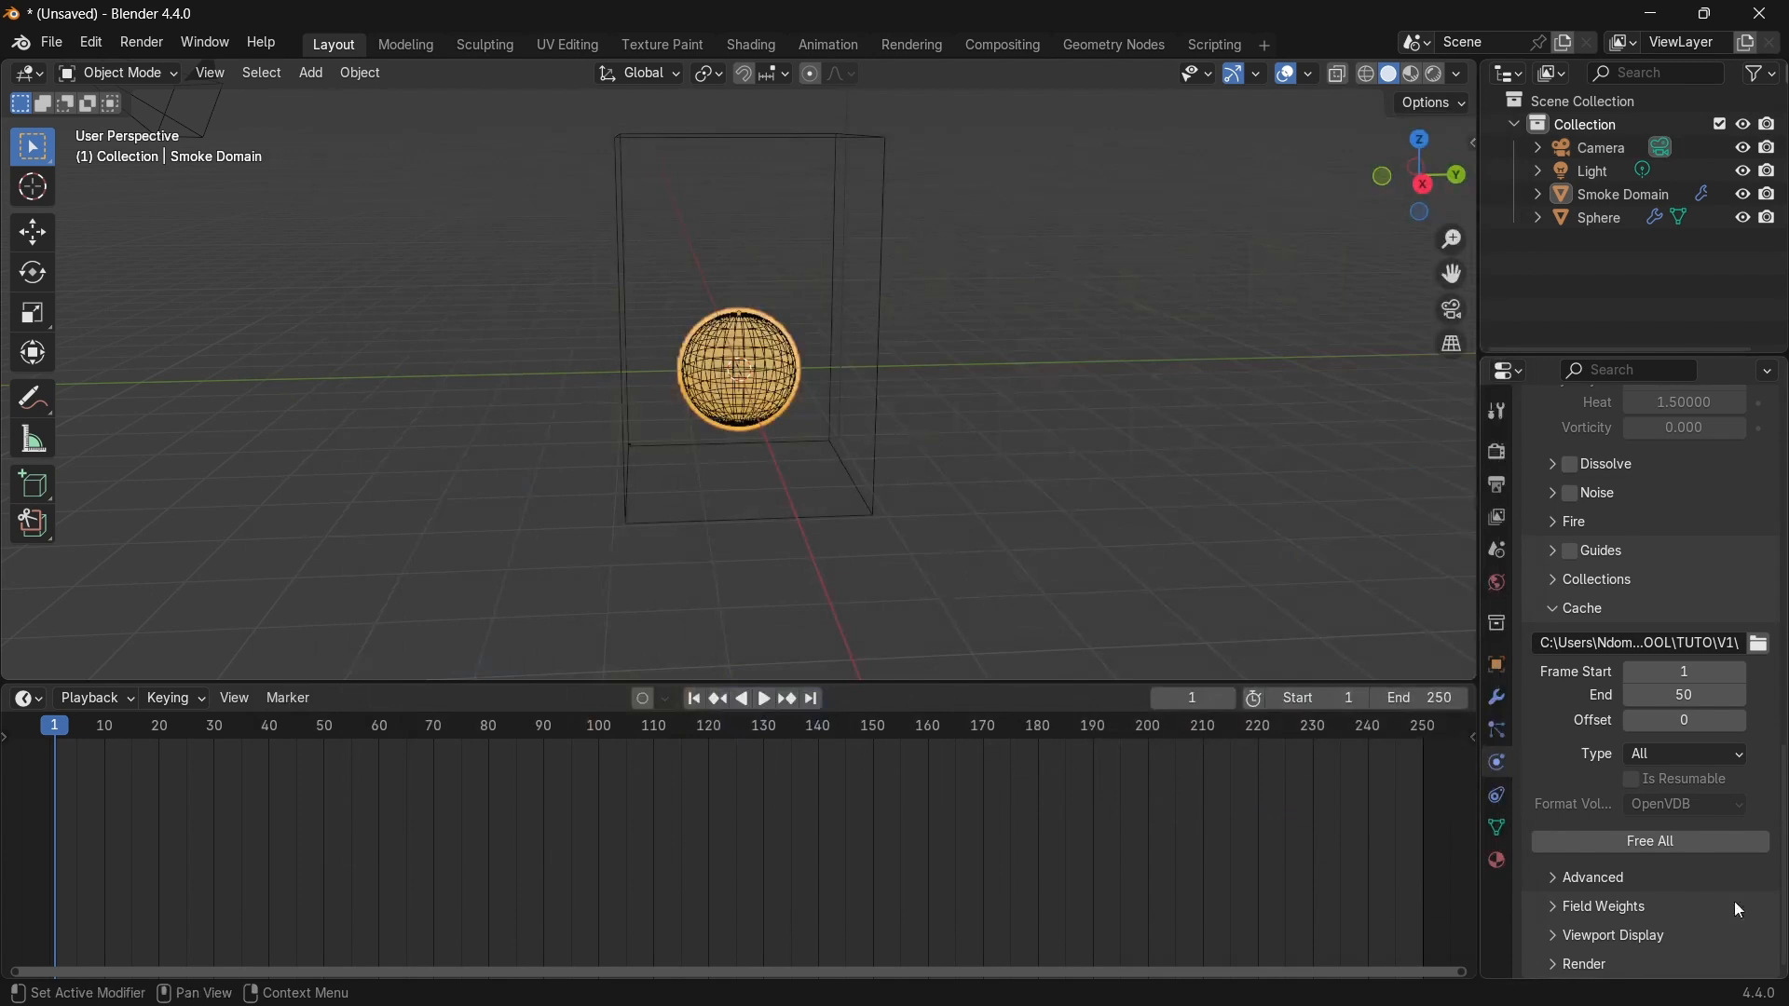
Play the baked fire and smoke animation, stop it and return the timeline to frame 0.
key(space)
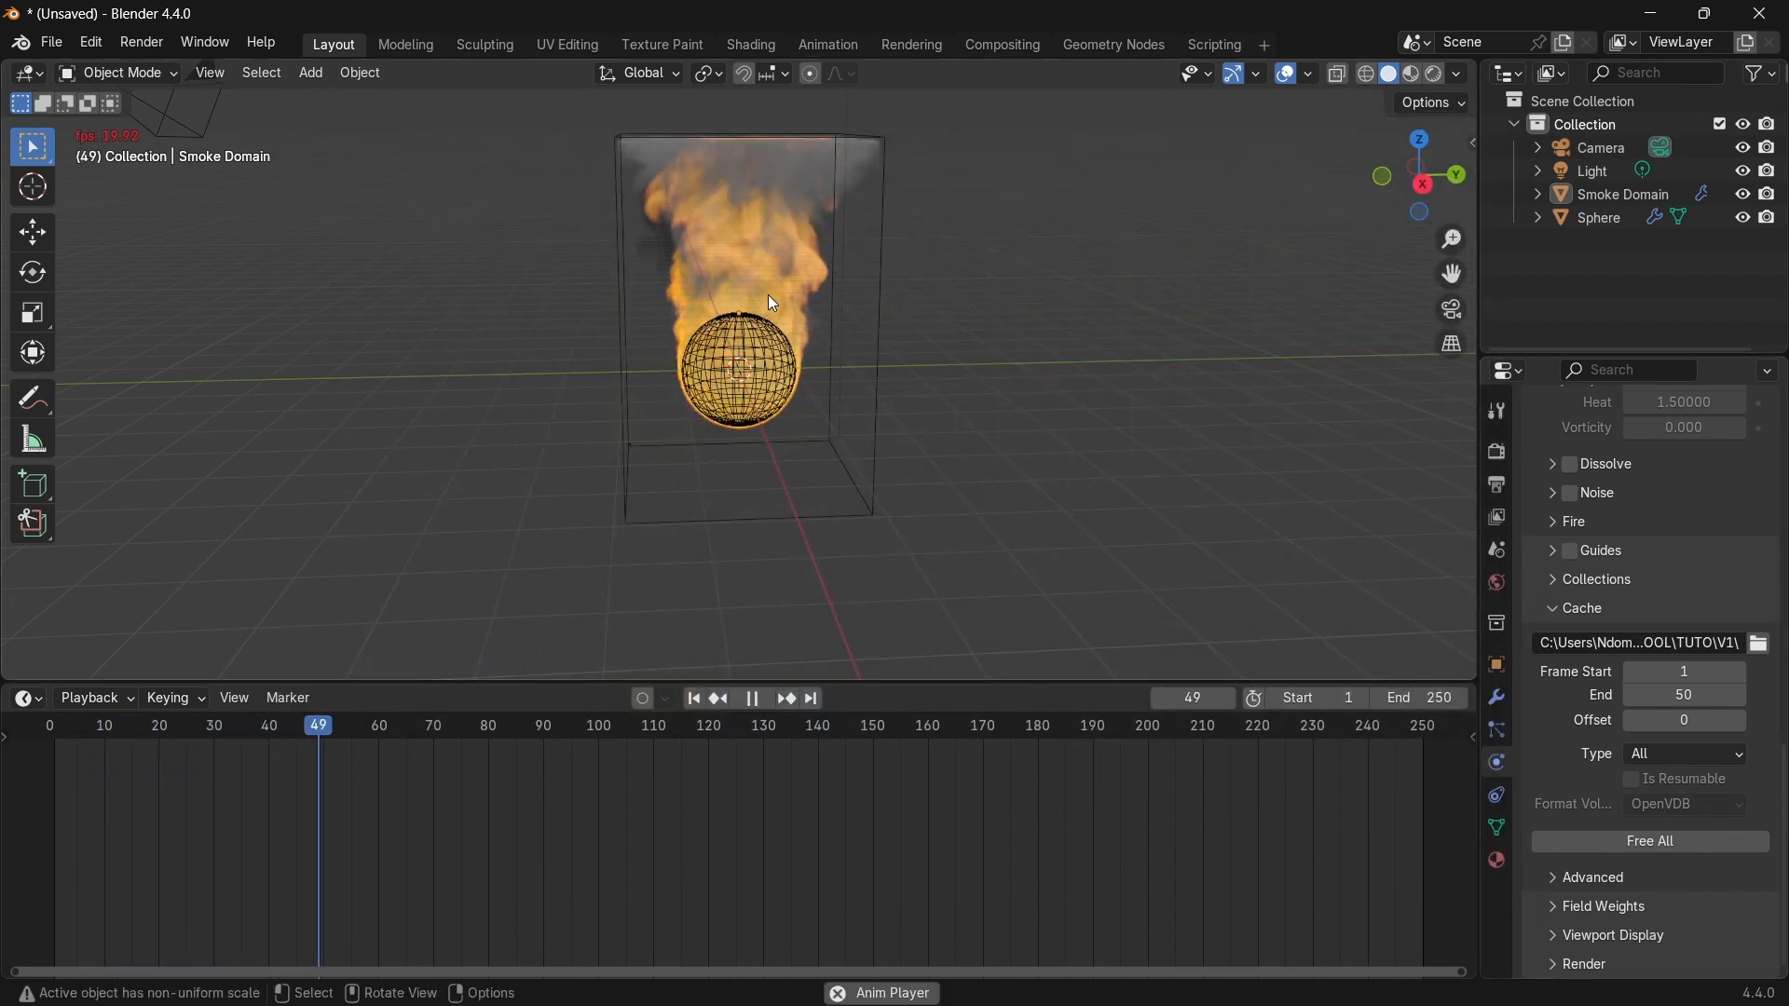
key(space)
drag(386, 729, 49, 718)
Select the smoke domain, sphere and light together and hide them in the viewport.
middle_drag(776, 374, 842, 364)
drag(560, 259, 1017, 531)
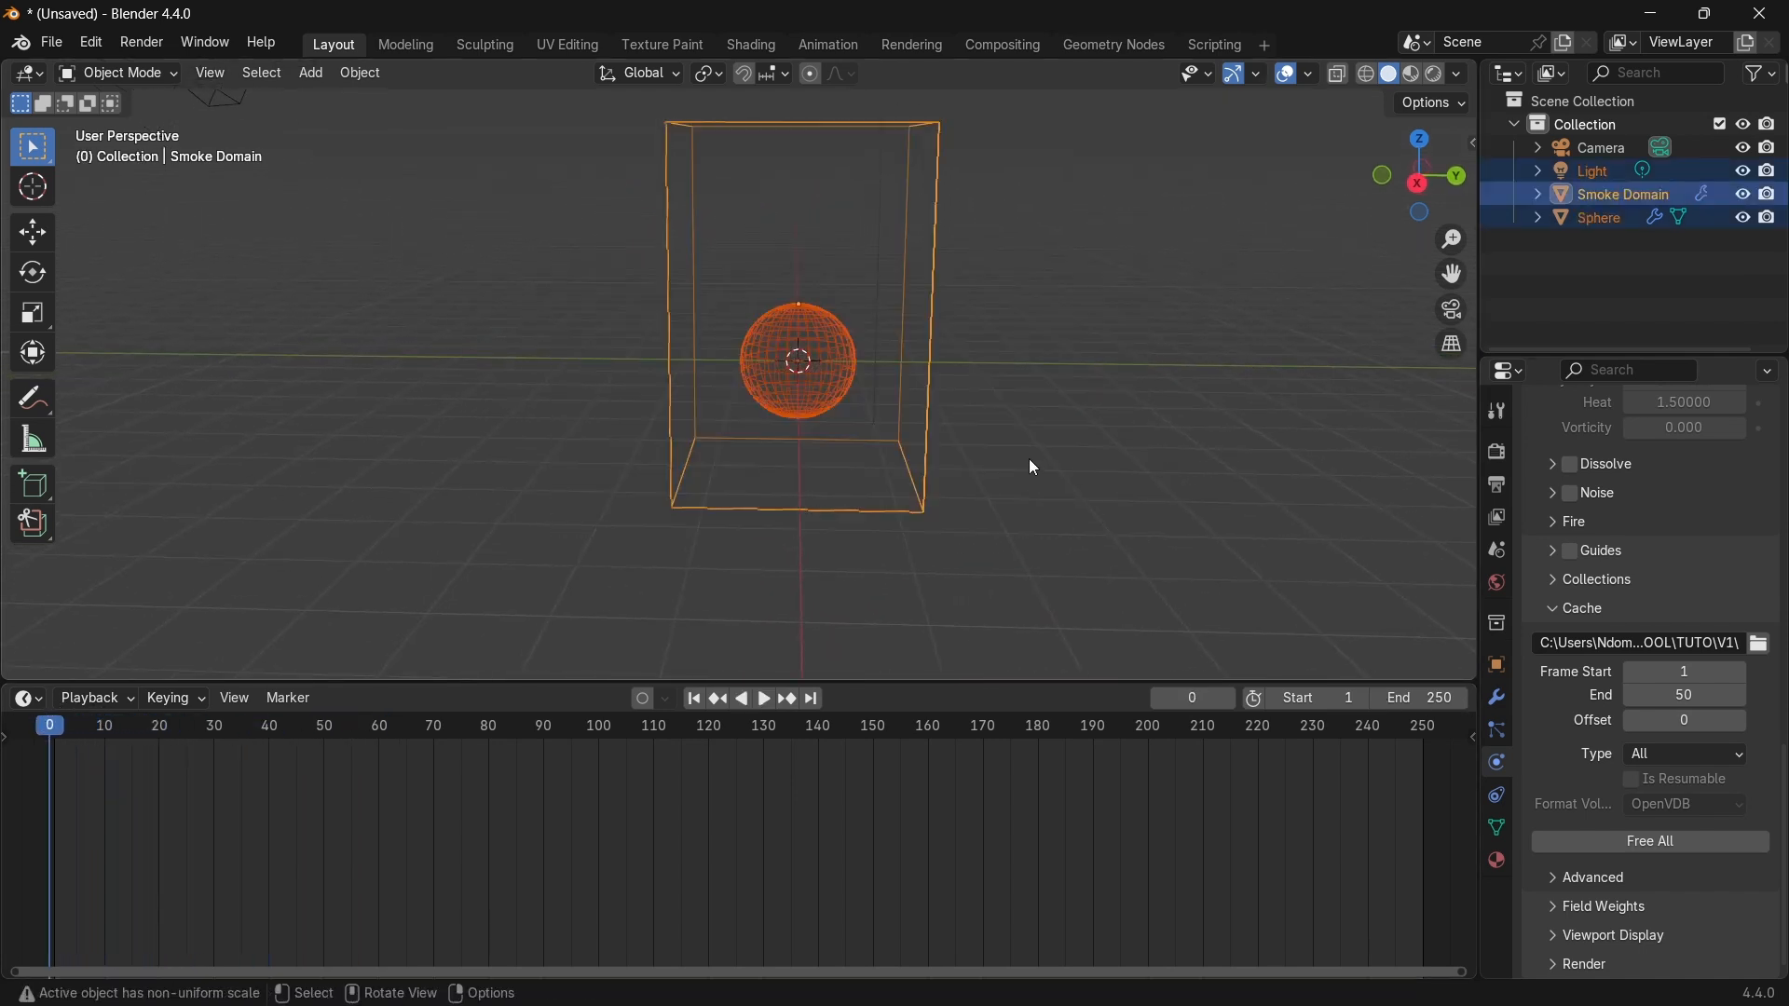
key(h)
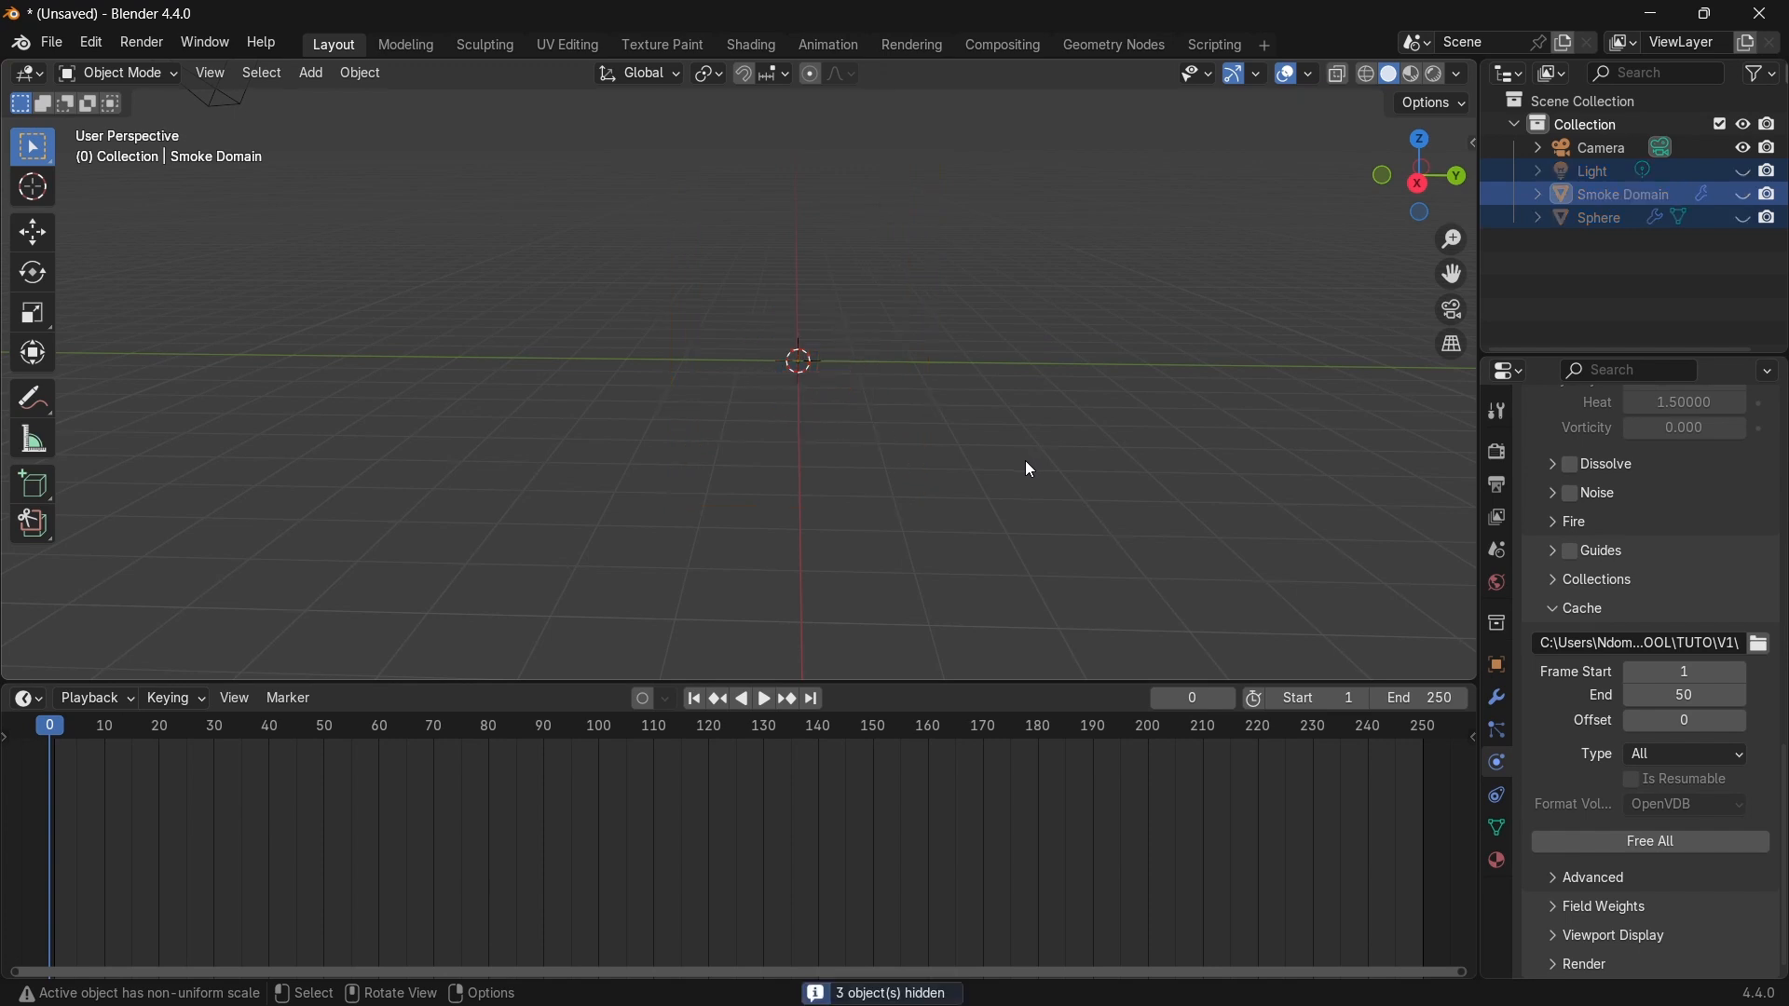
Add a cube mesh and give it a Volume to Mesh modifier.
key(shift+a)
mouse_move(911, 350)
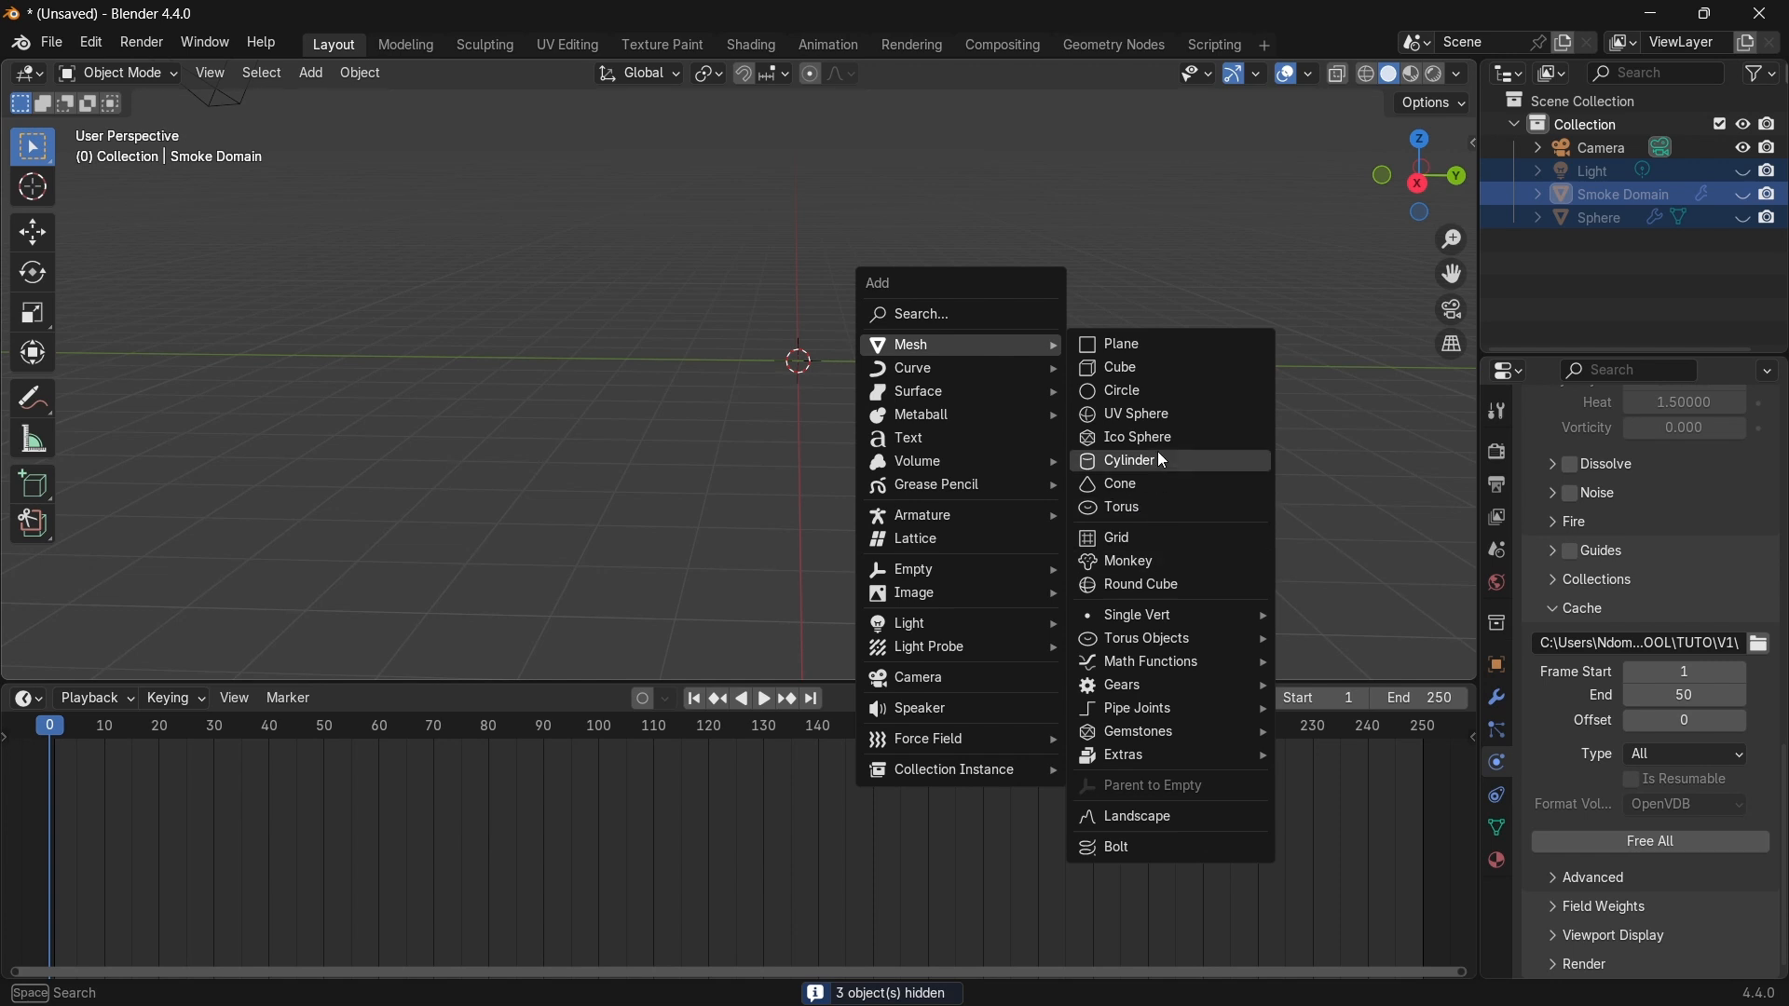
click(1095, 371)
click(1499, 699)
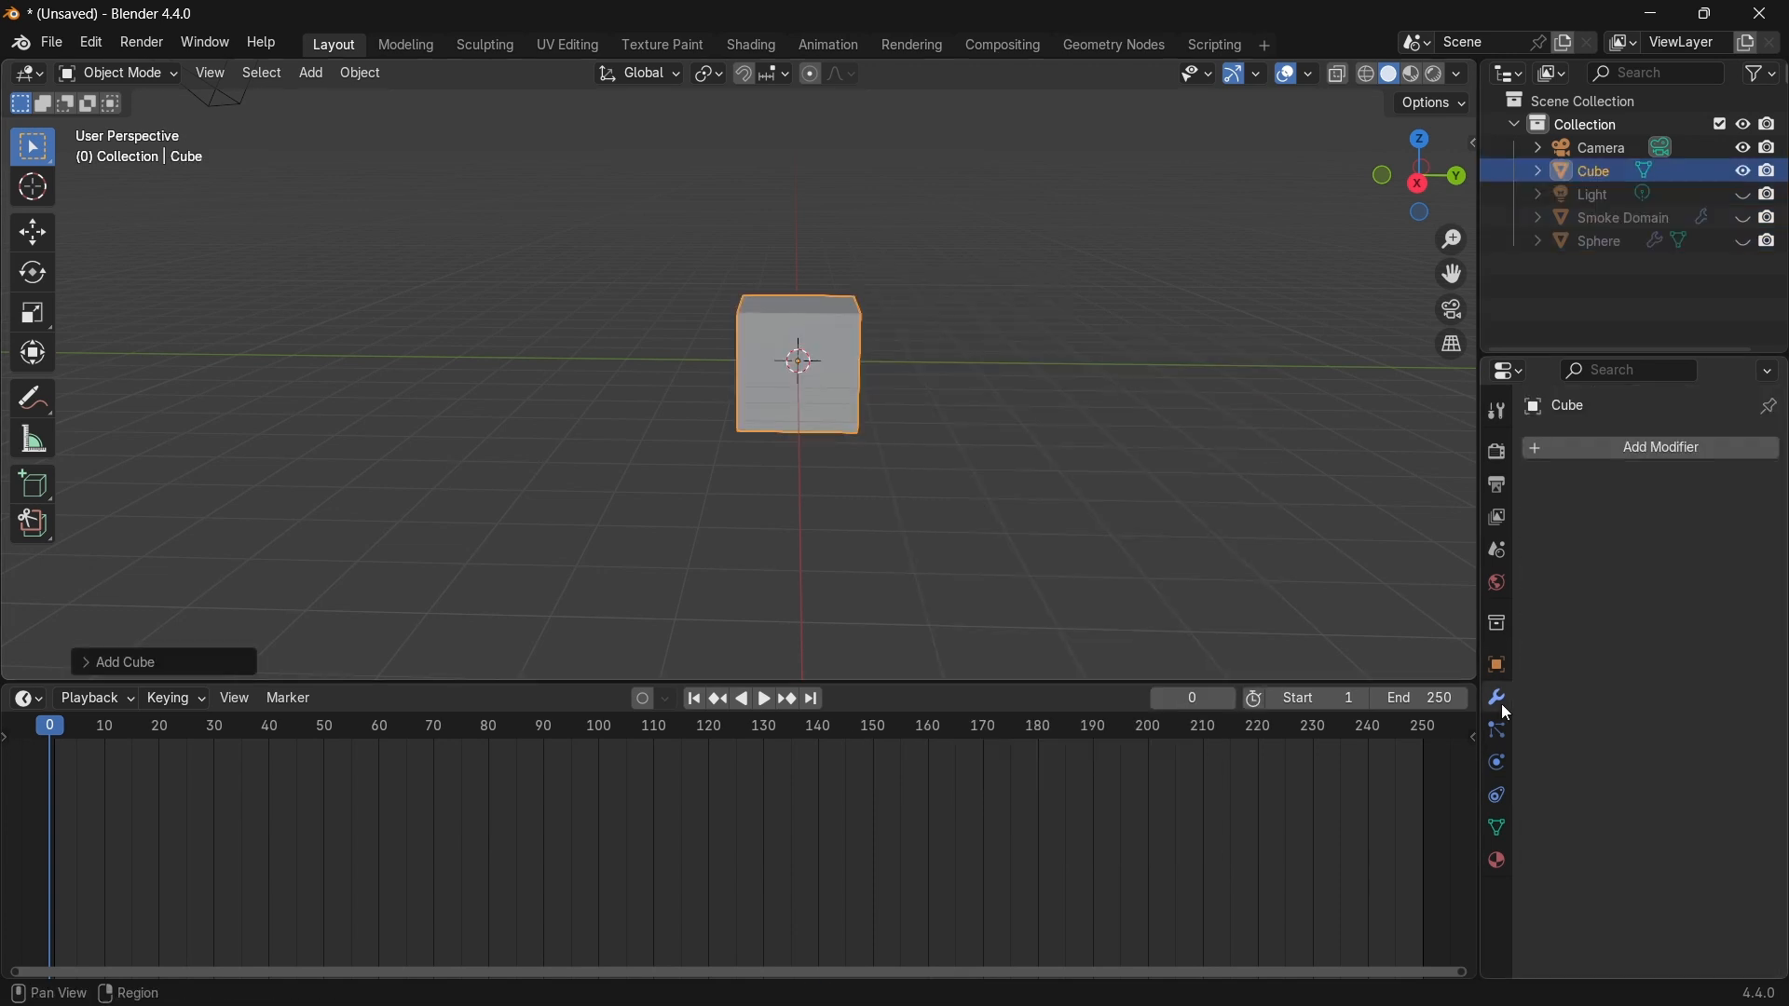
click(1595, 451)
mouse_move(1590, 455)
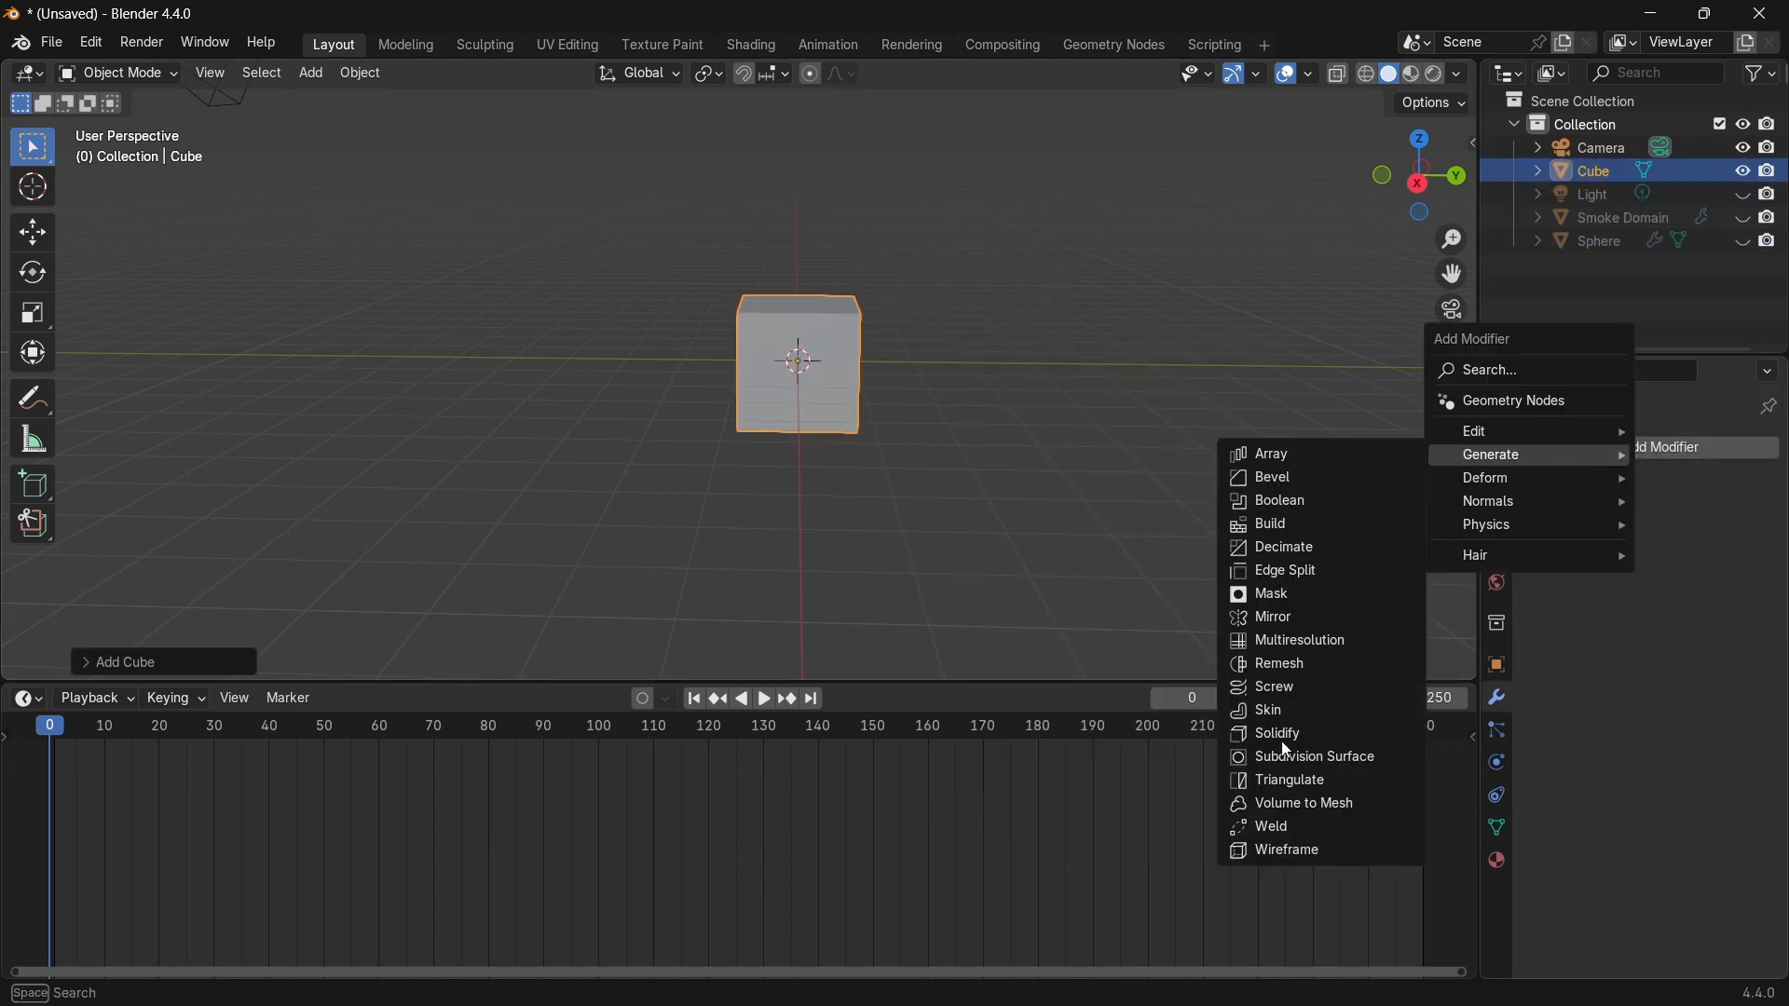
click(1289, 805)
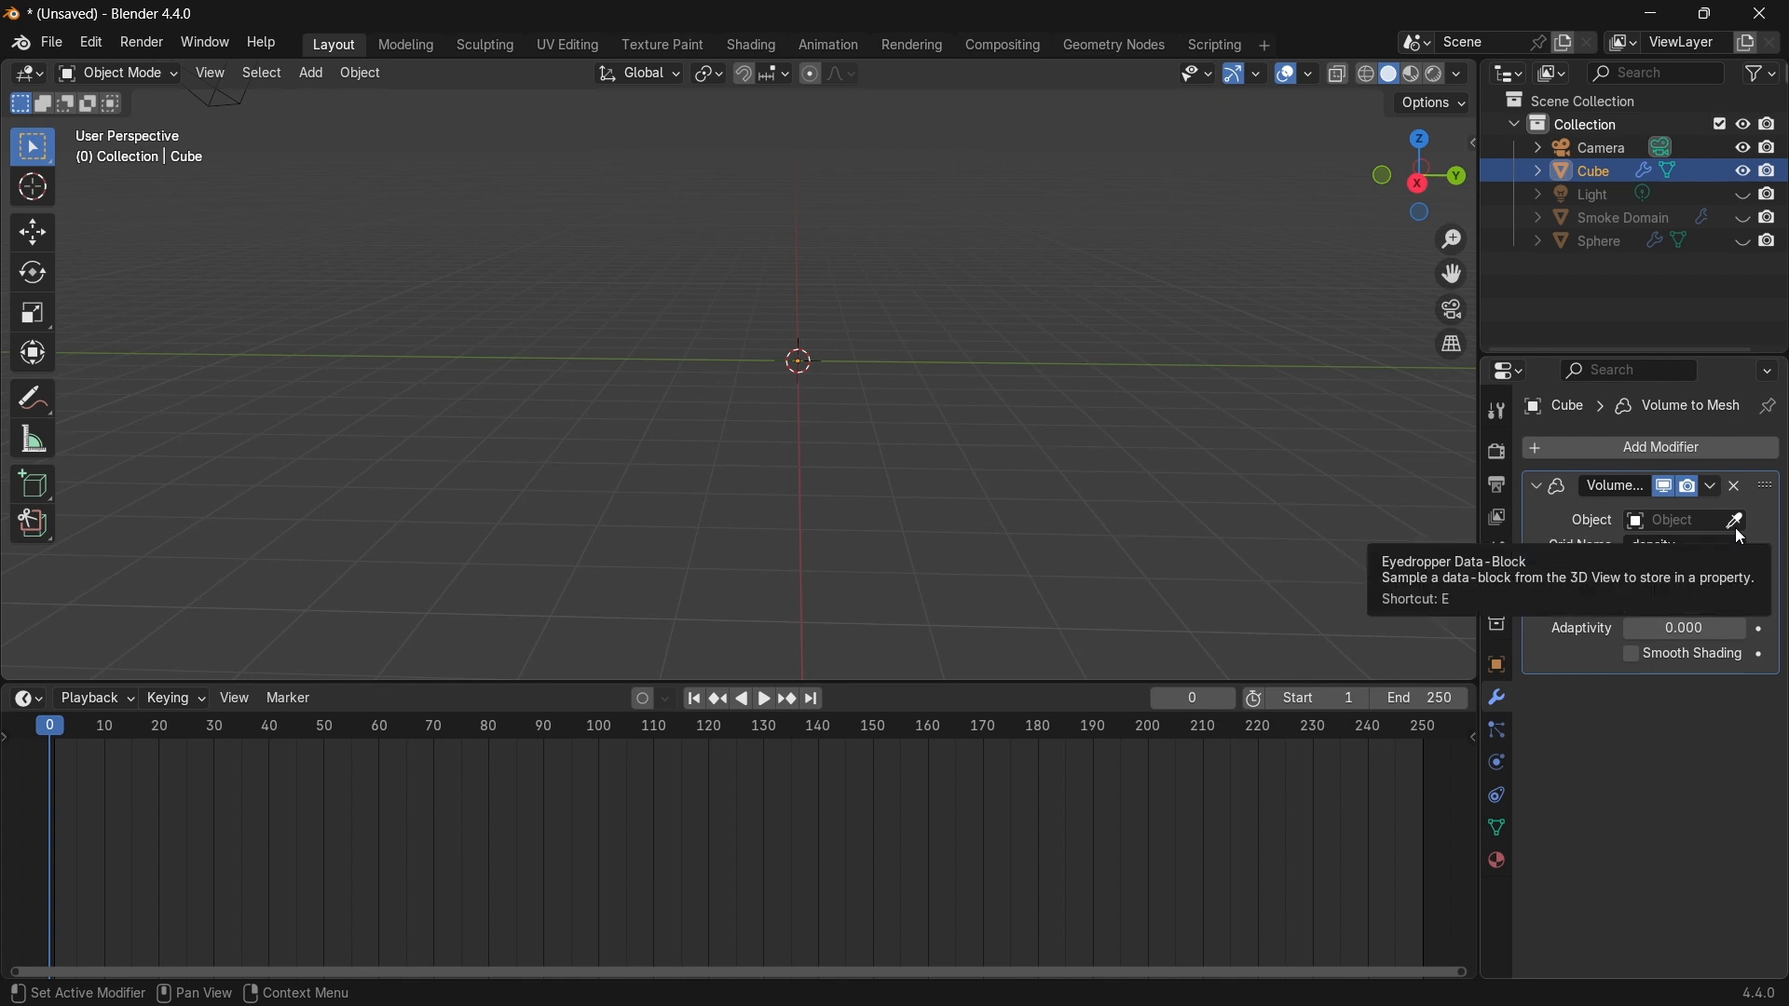
Import all the fluid_data VDB files from the V1 cache's data folder as an OpenVDB volume sequence.
middle_drag(897, 419, 951, 481)
key(shift+a)
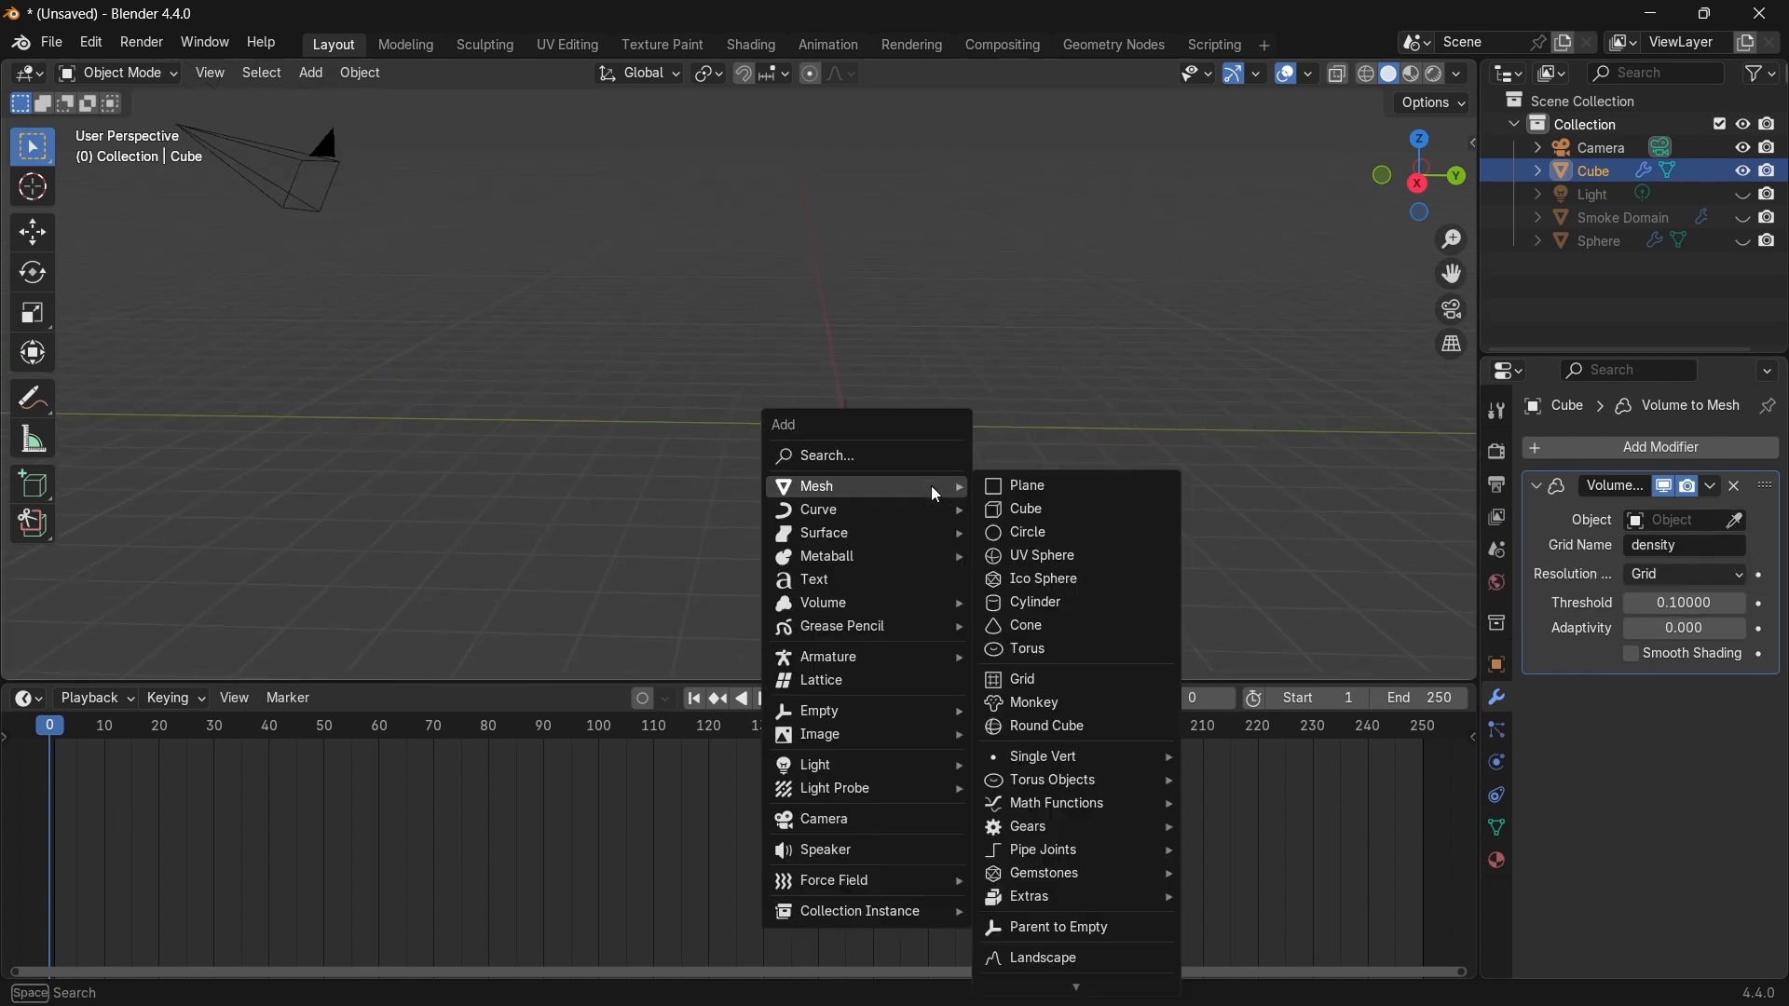
mouse_move(857, 600)
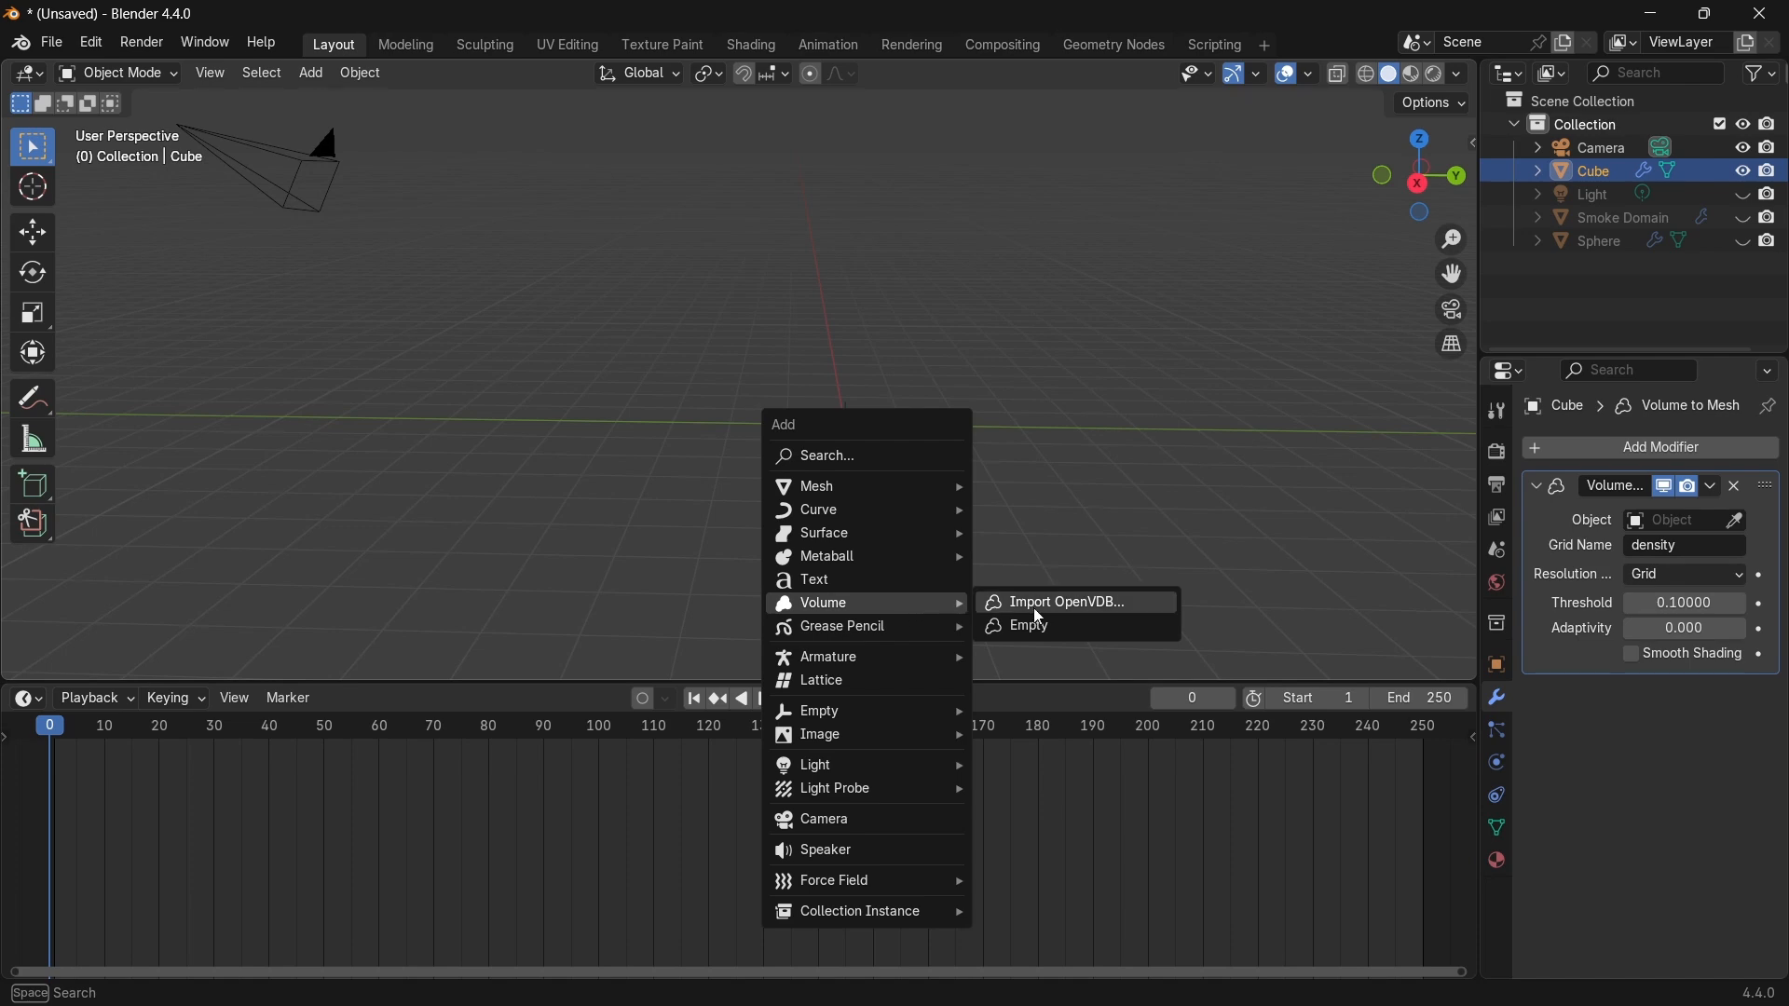
click(1097, 605)
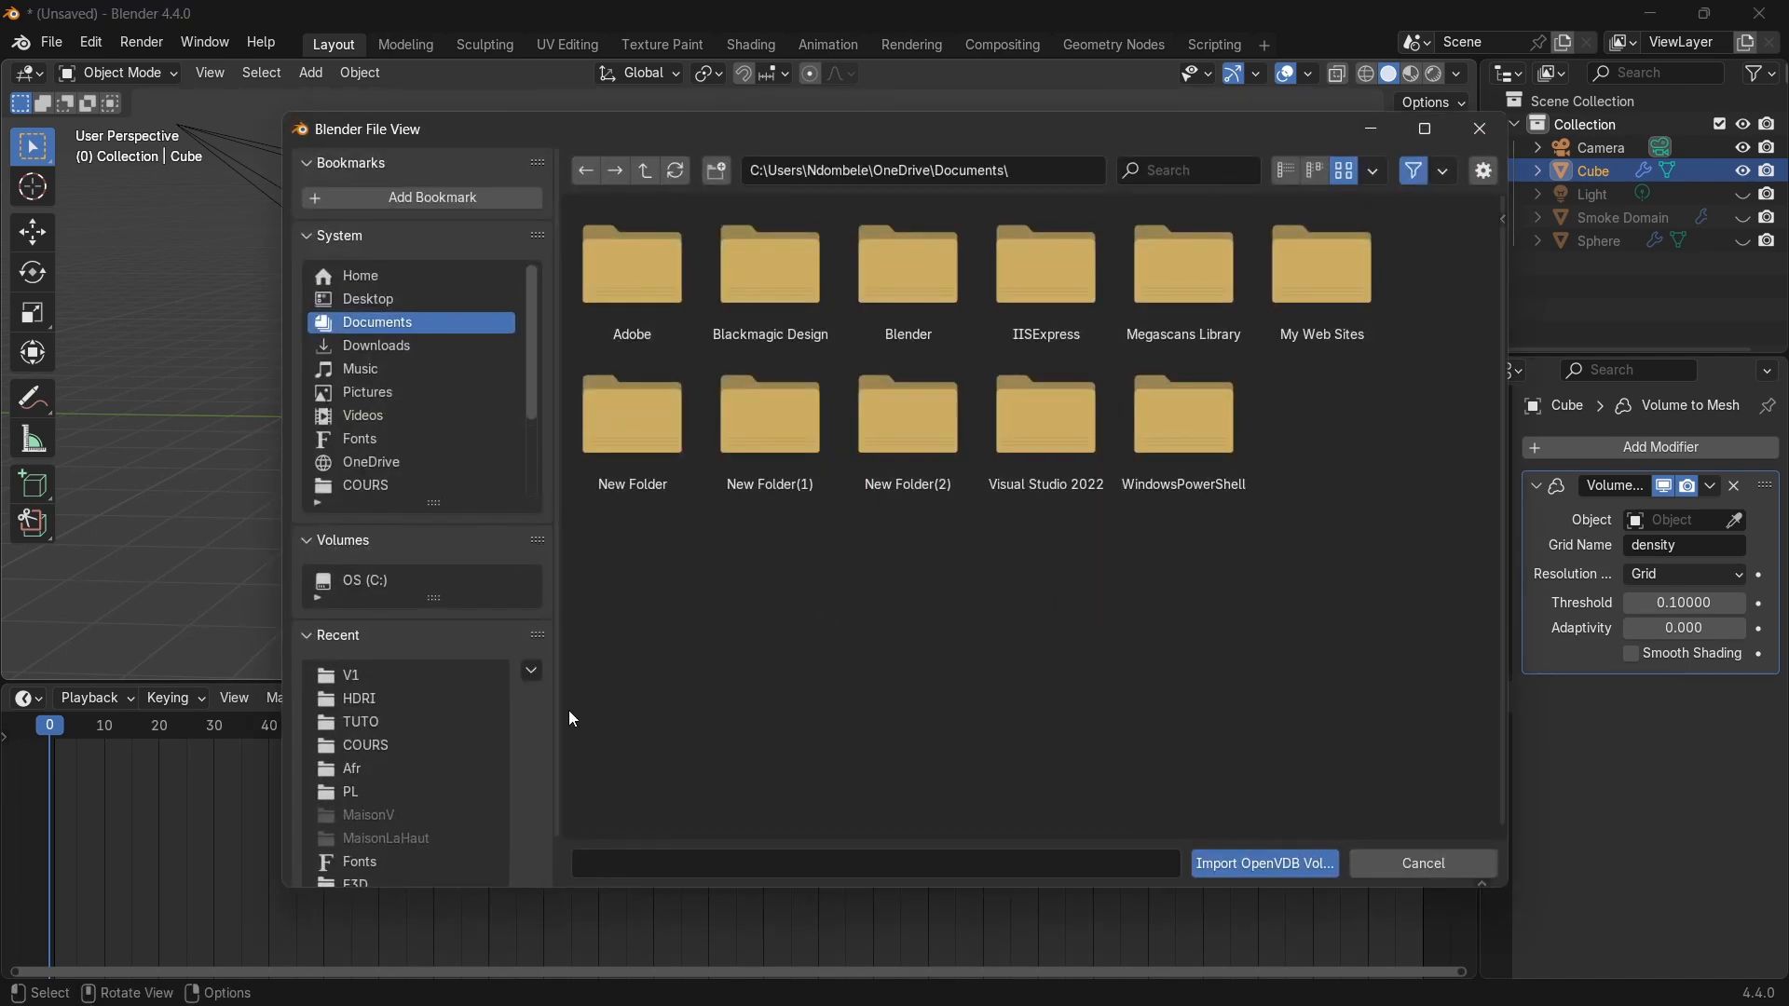
click(352, 675)
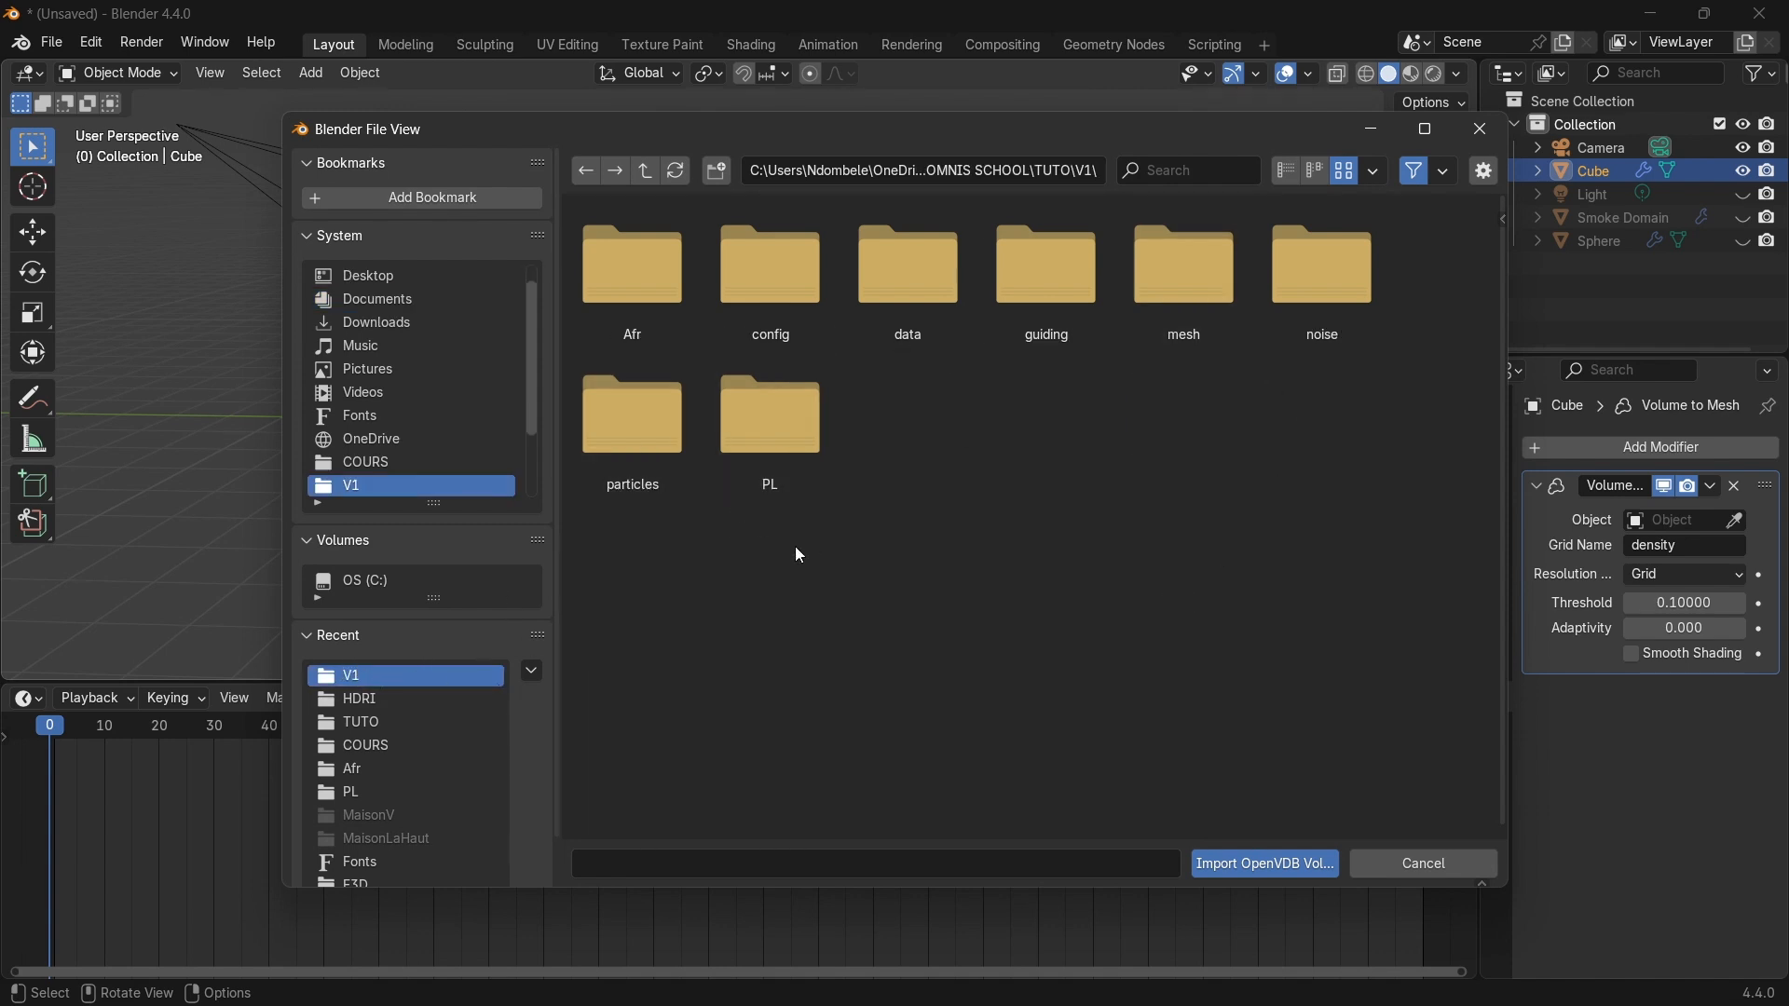
click(872, 261)
click(1275, 863)
key(a)
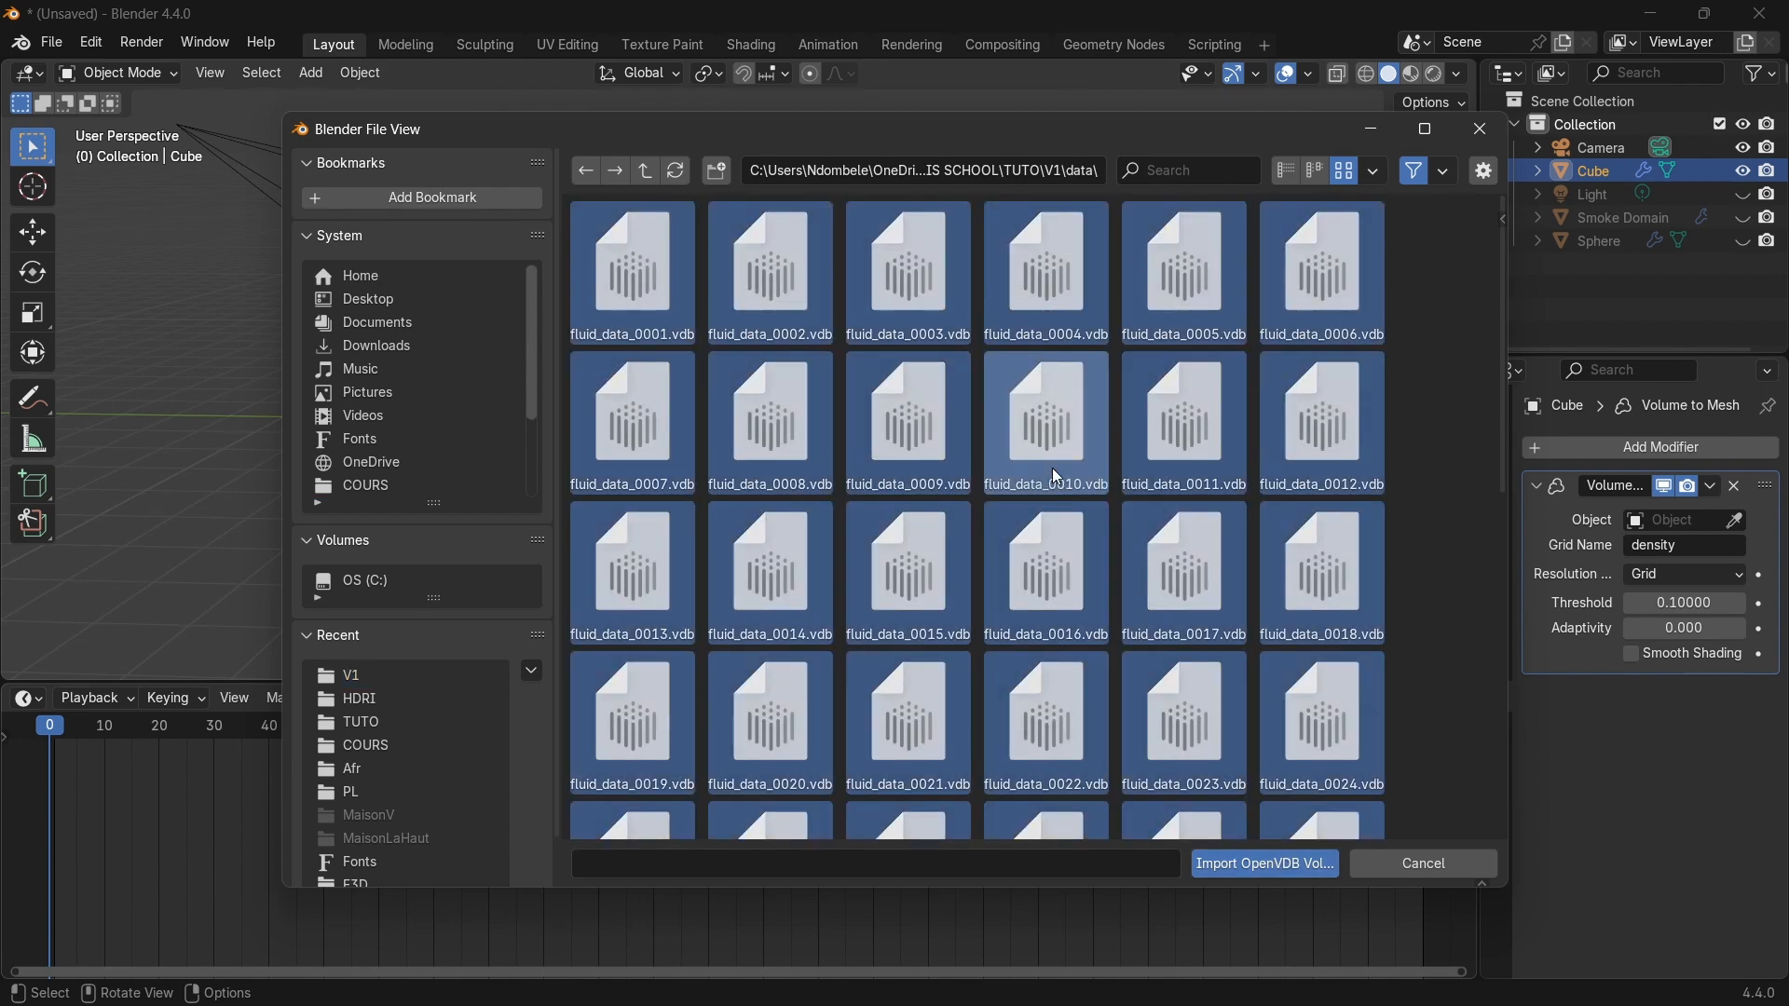
click(1248, 864)
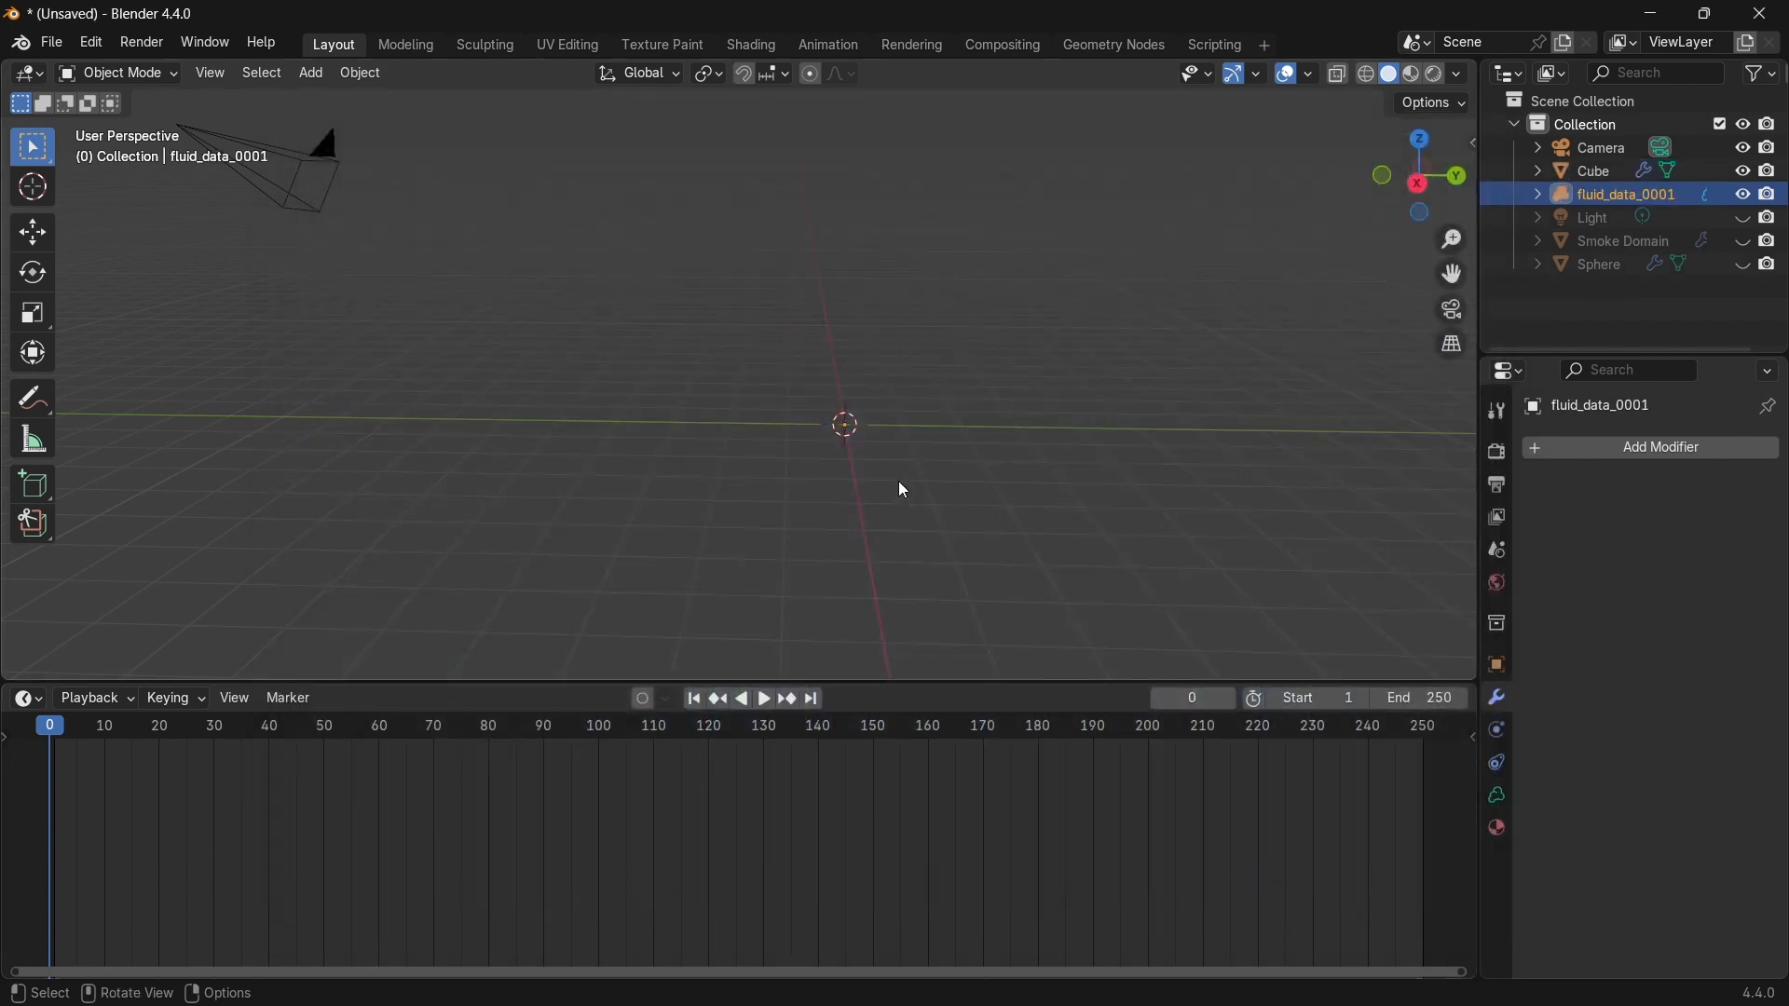
Play the imported smoke volume sequence and stop it at frame 49.
mouse_move(866, 435)
middle_down()
mouse_move(902, 411)
mouse_move(883, 427)
middle_up()
key(space)
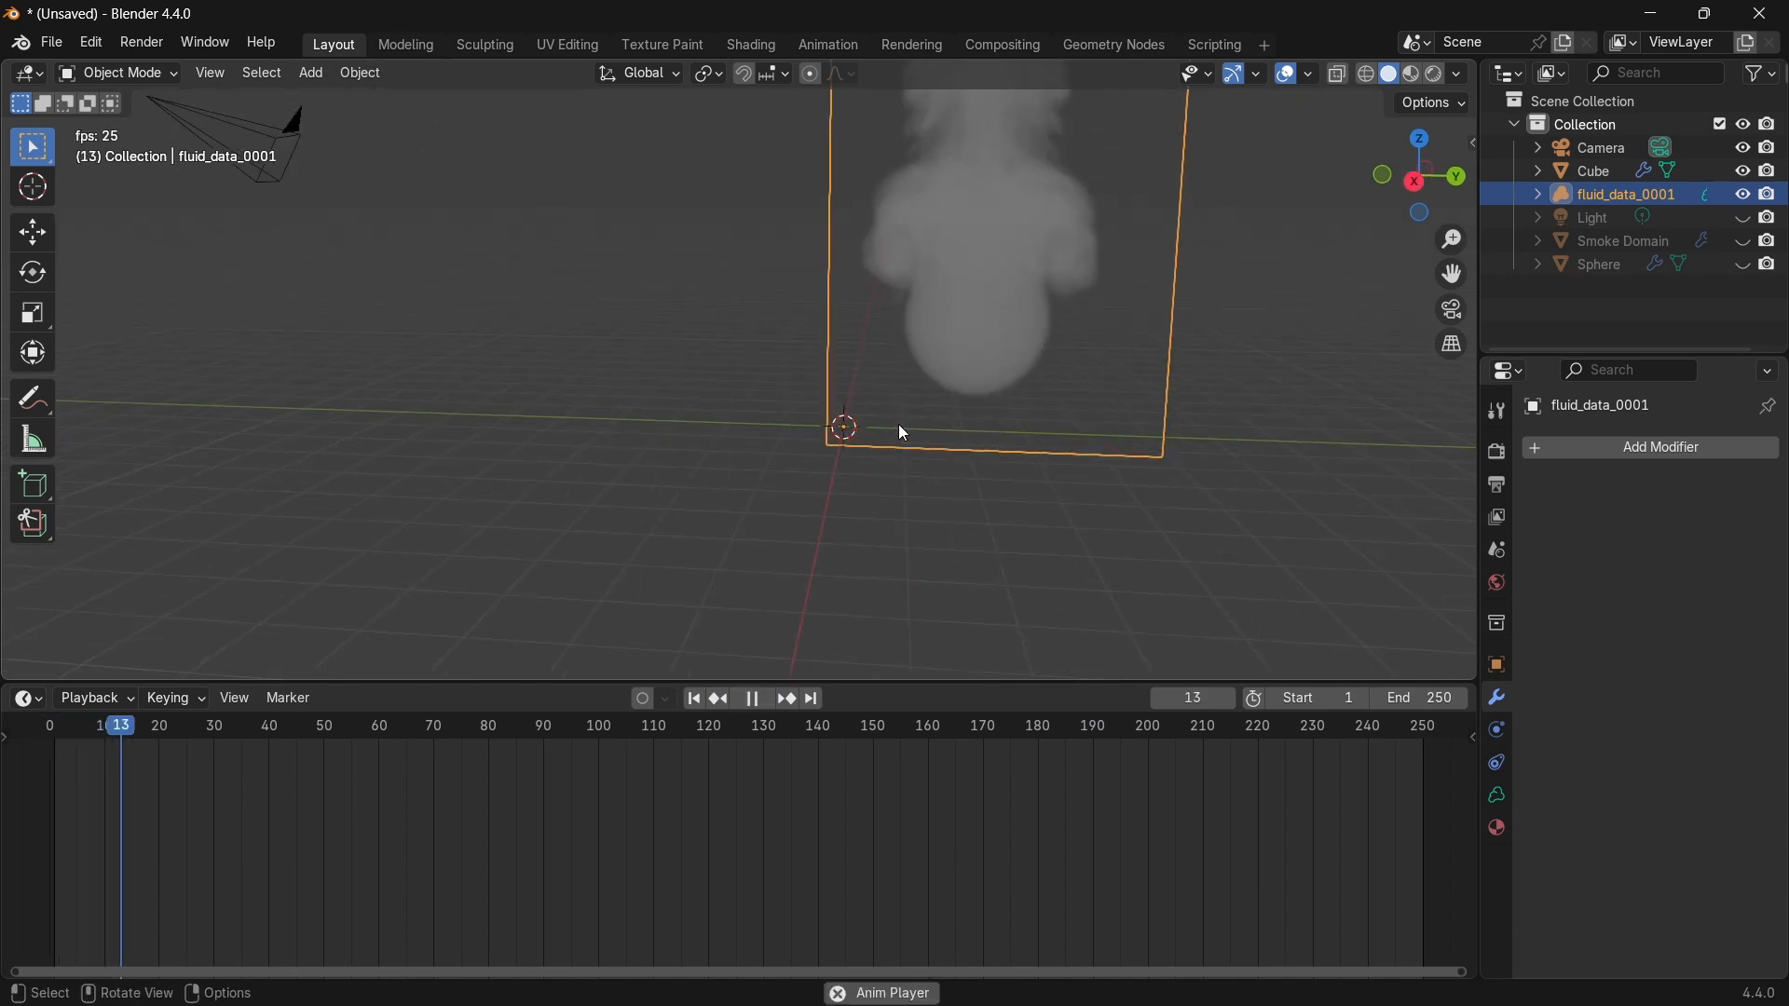
scroll(1054, 345, down, 5)
key(space)
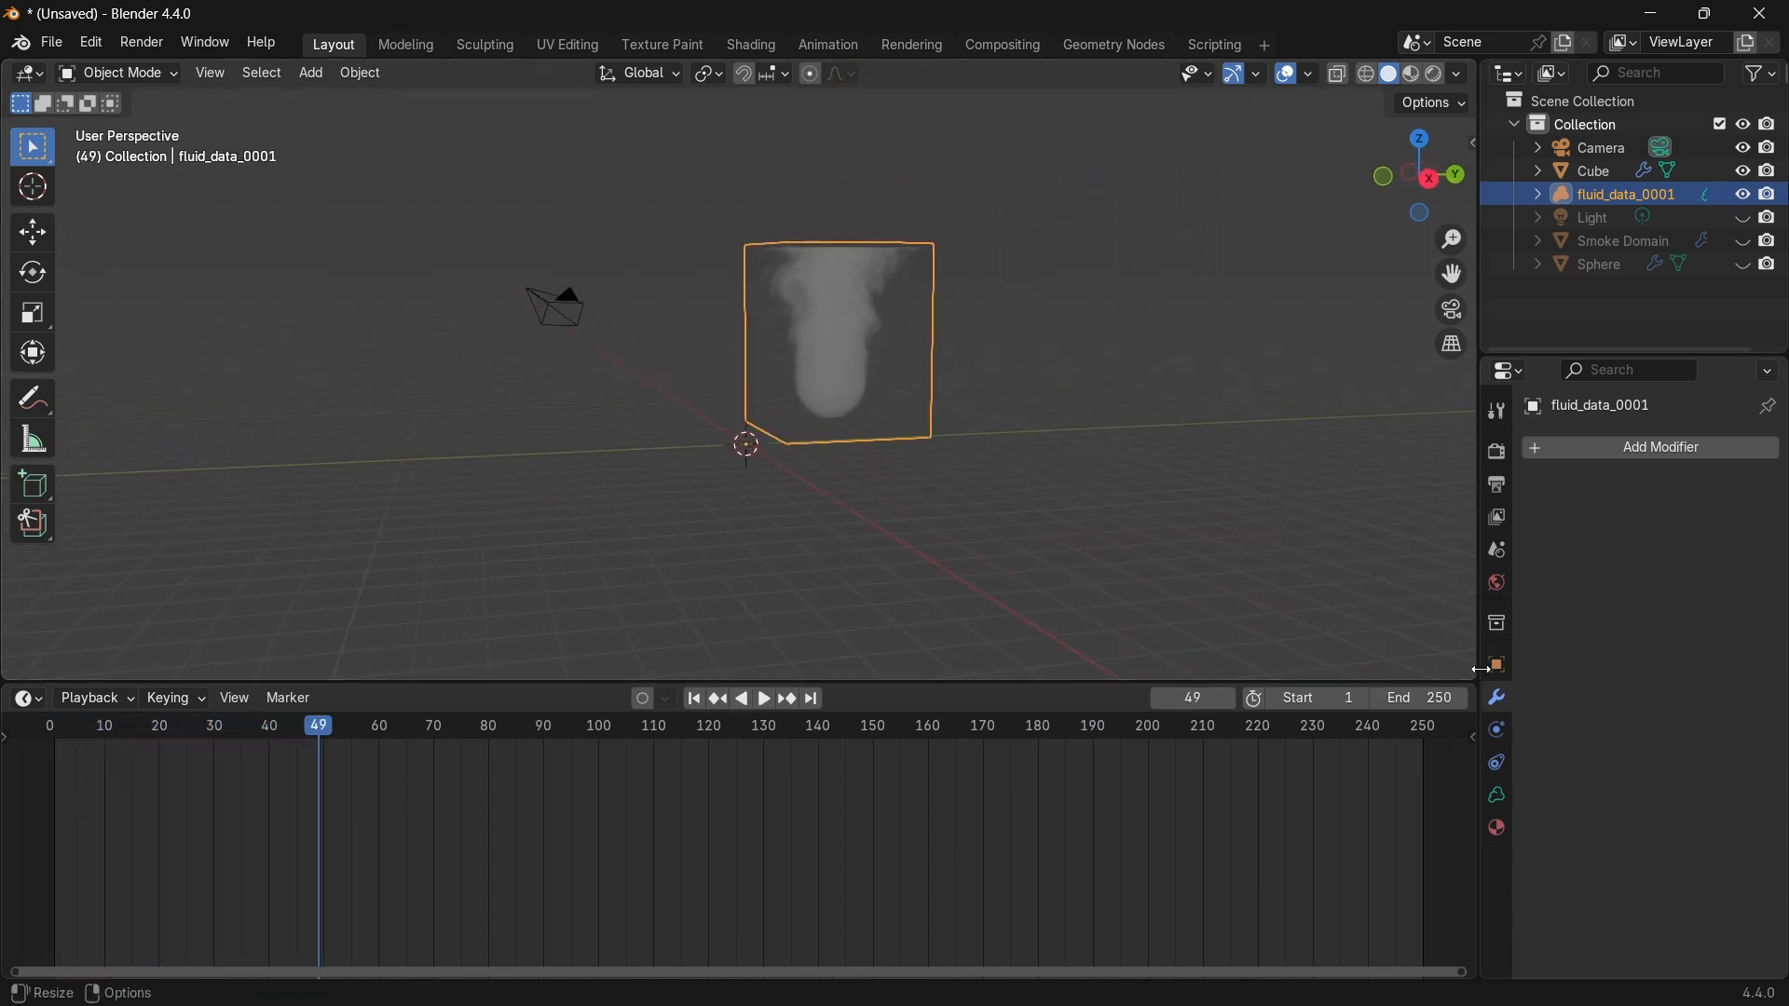
Display the flame grid of the imported volume and examine its shape in the viewport.
click(1502, 798)
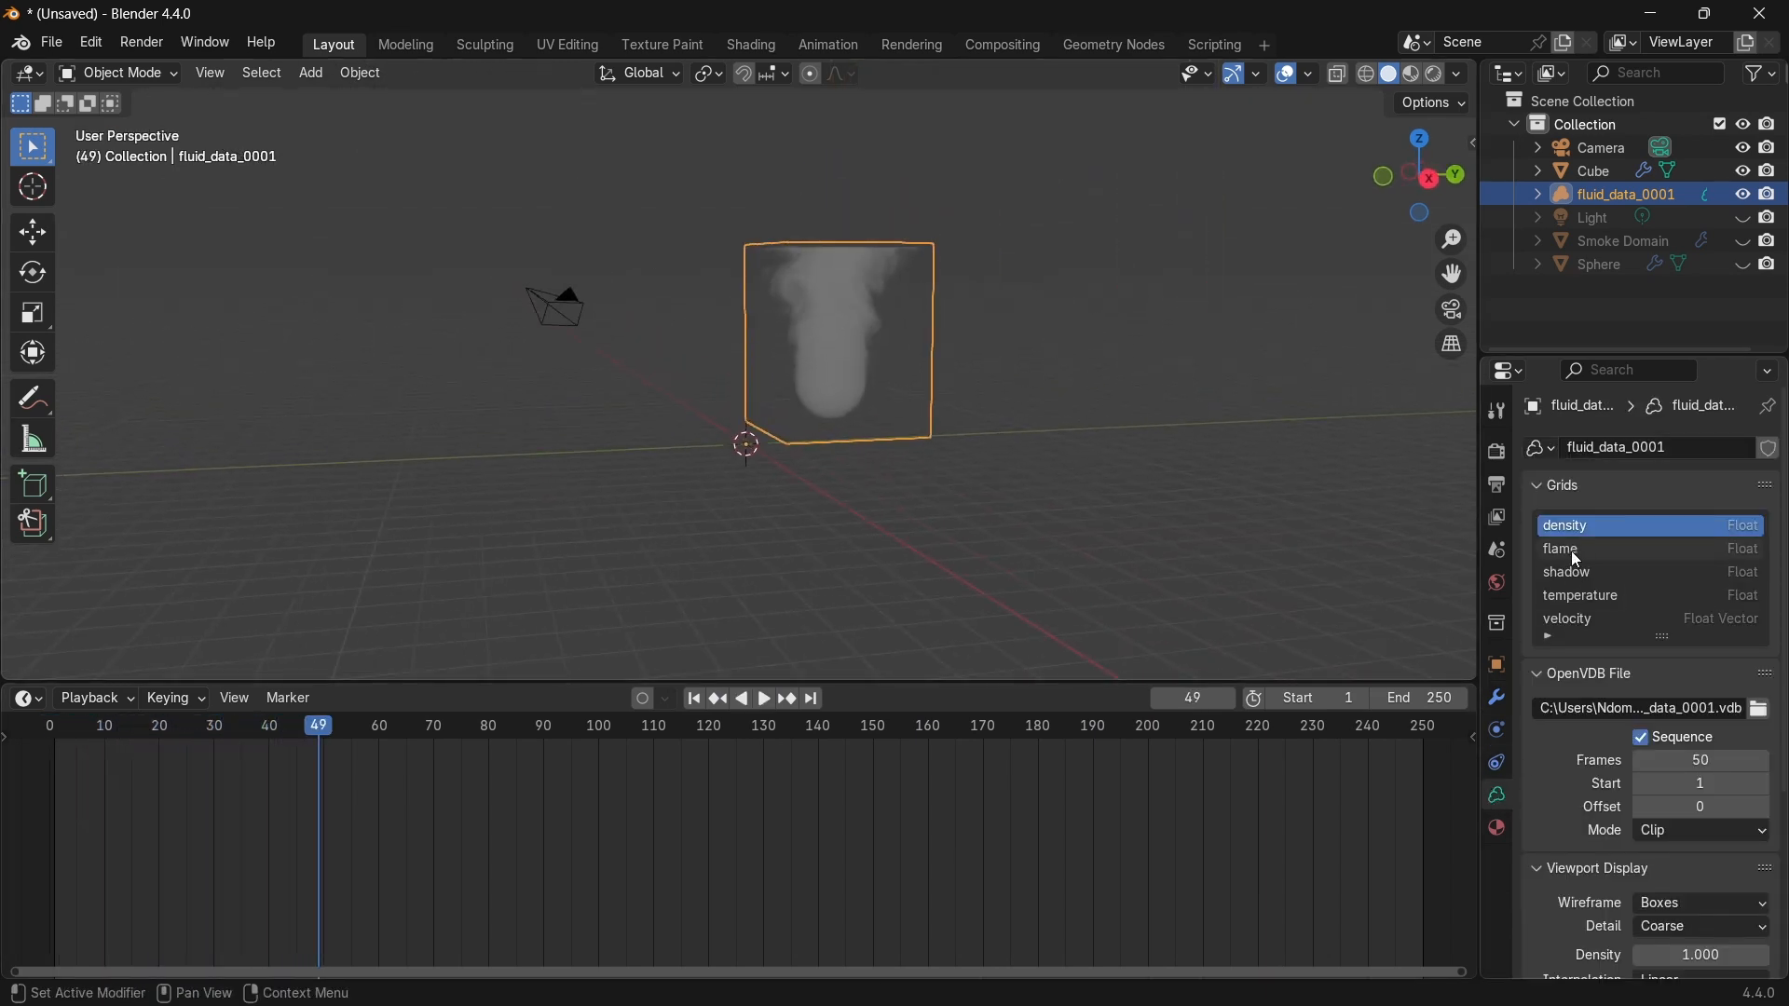
scroll(1102, 402, up, 3)
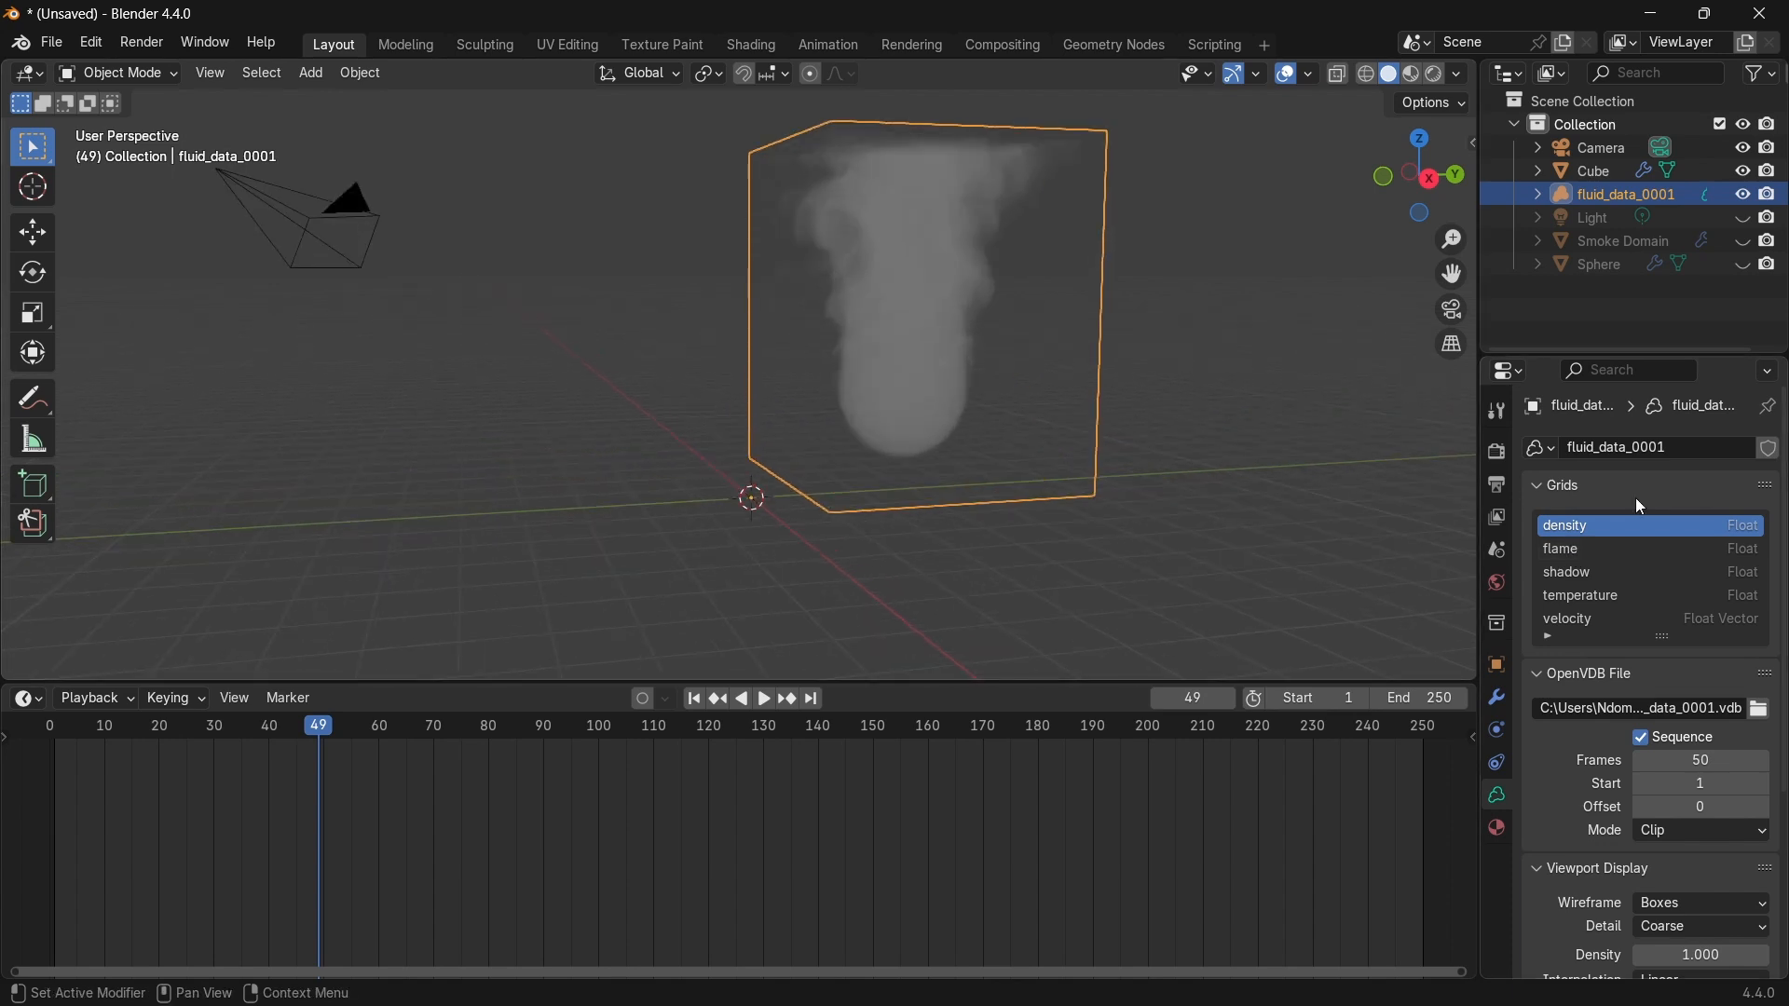
click(1572, 550)
middle_drag(1403, 500, 1048, 352)
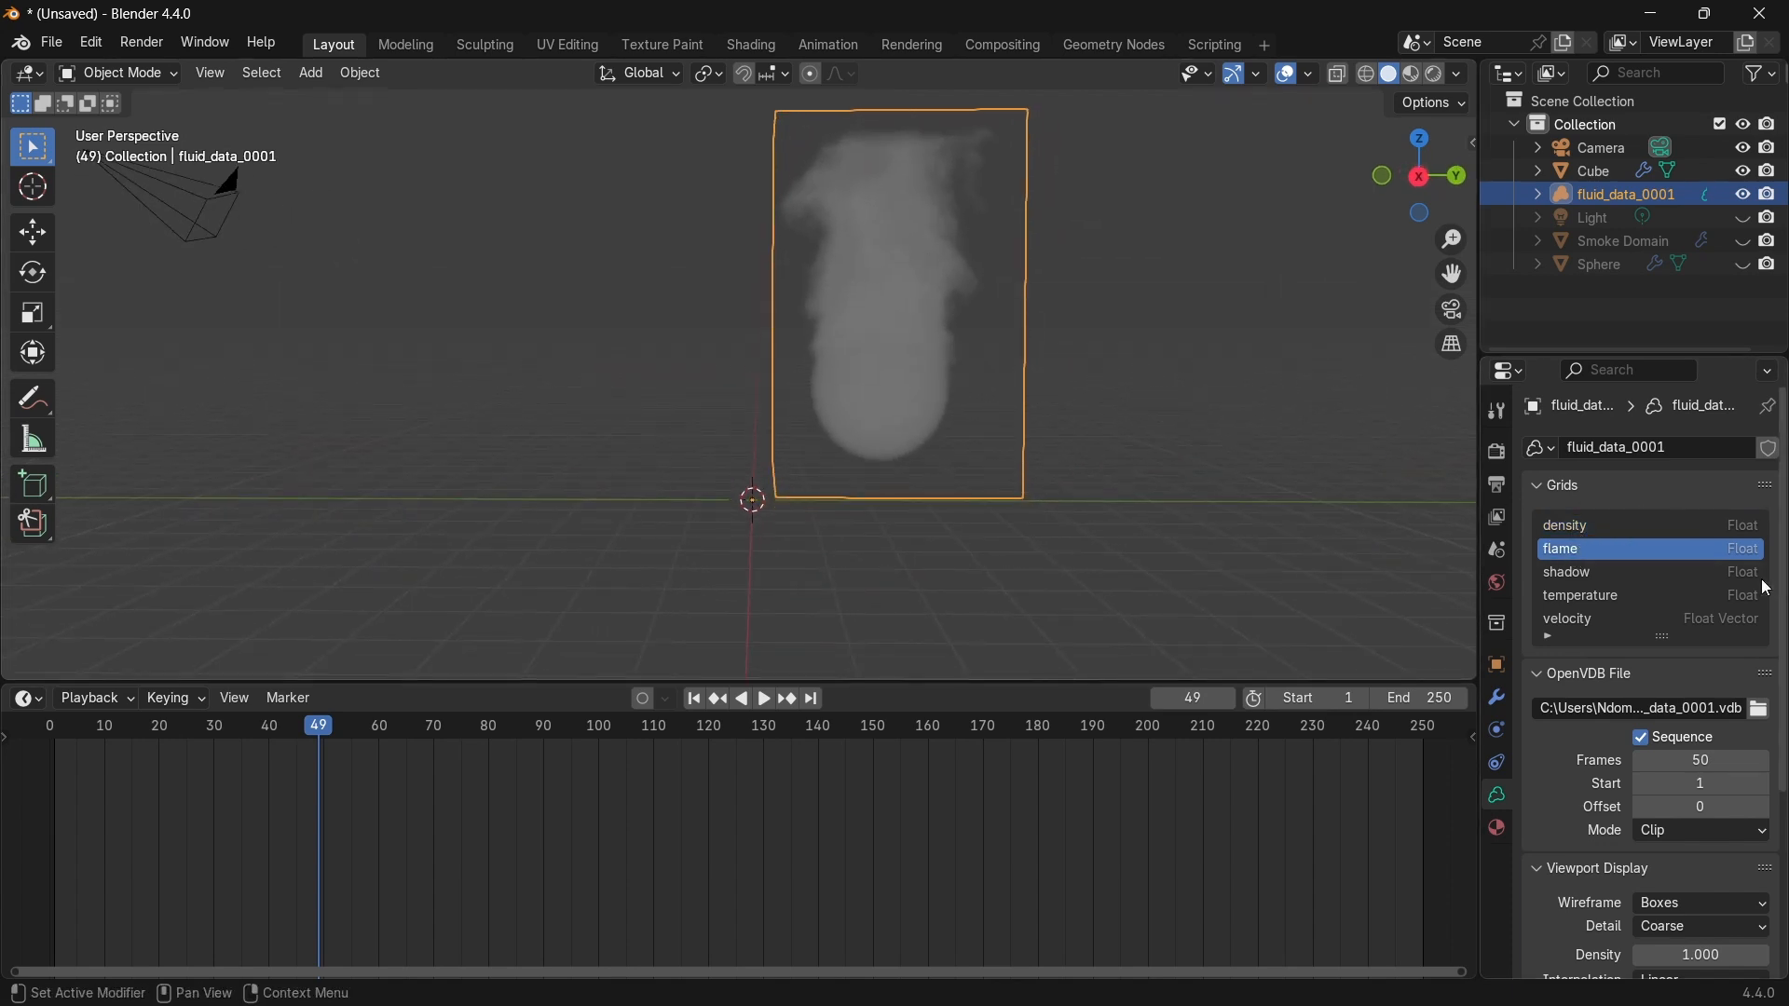
Switch the volume to its shadow grid and preview the animation from the start, stopping at frame 29.
click(1584, 572)
key(space)
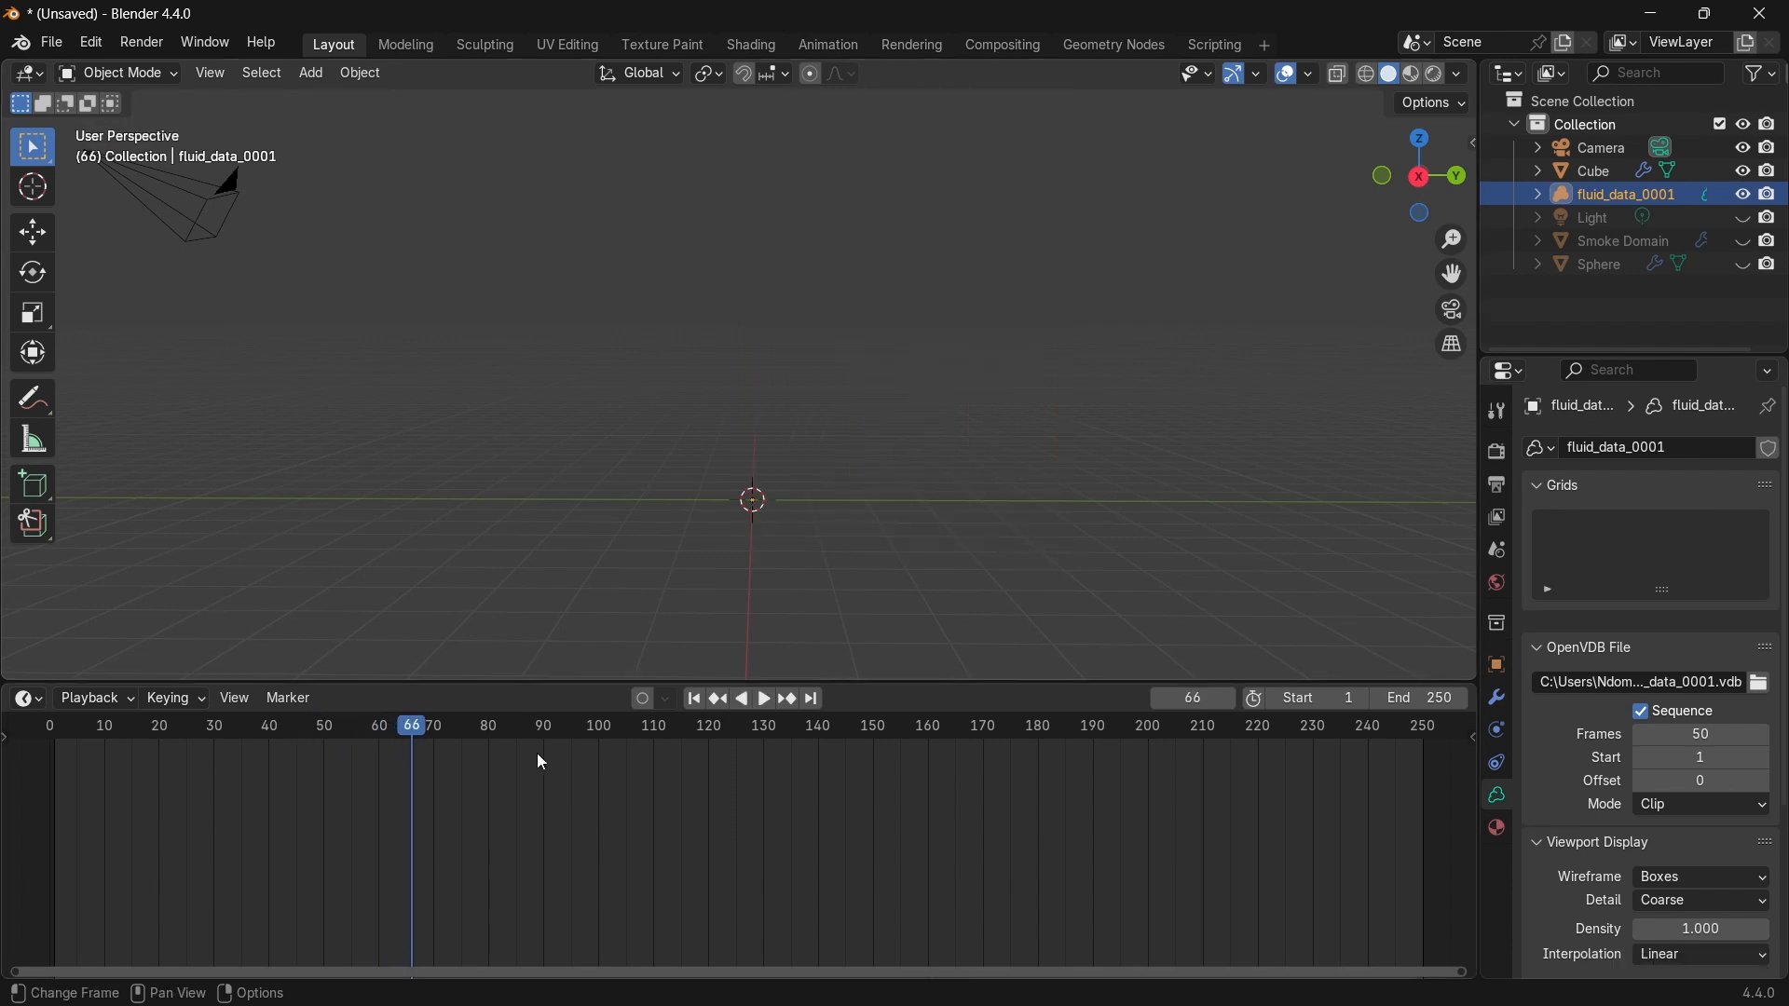
key(shift+Left)
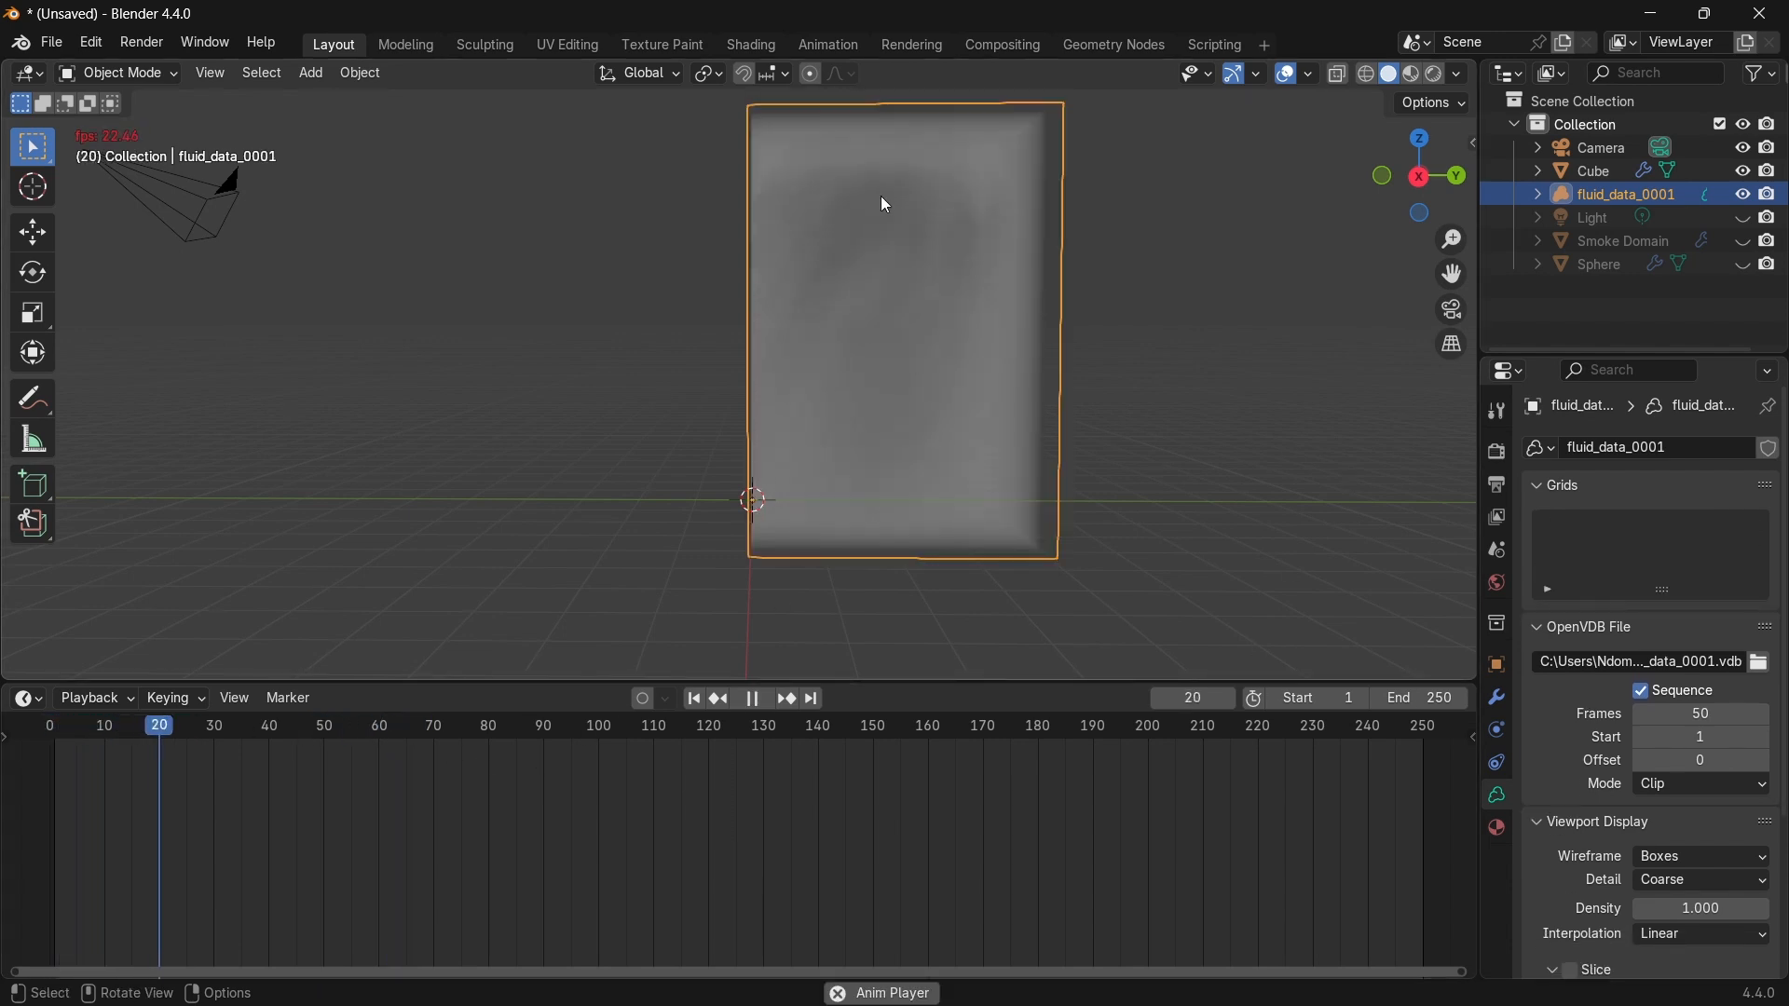
key(space)
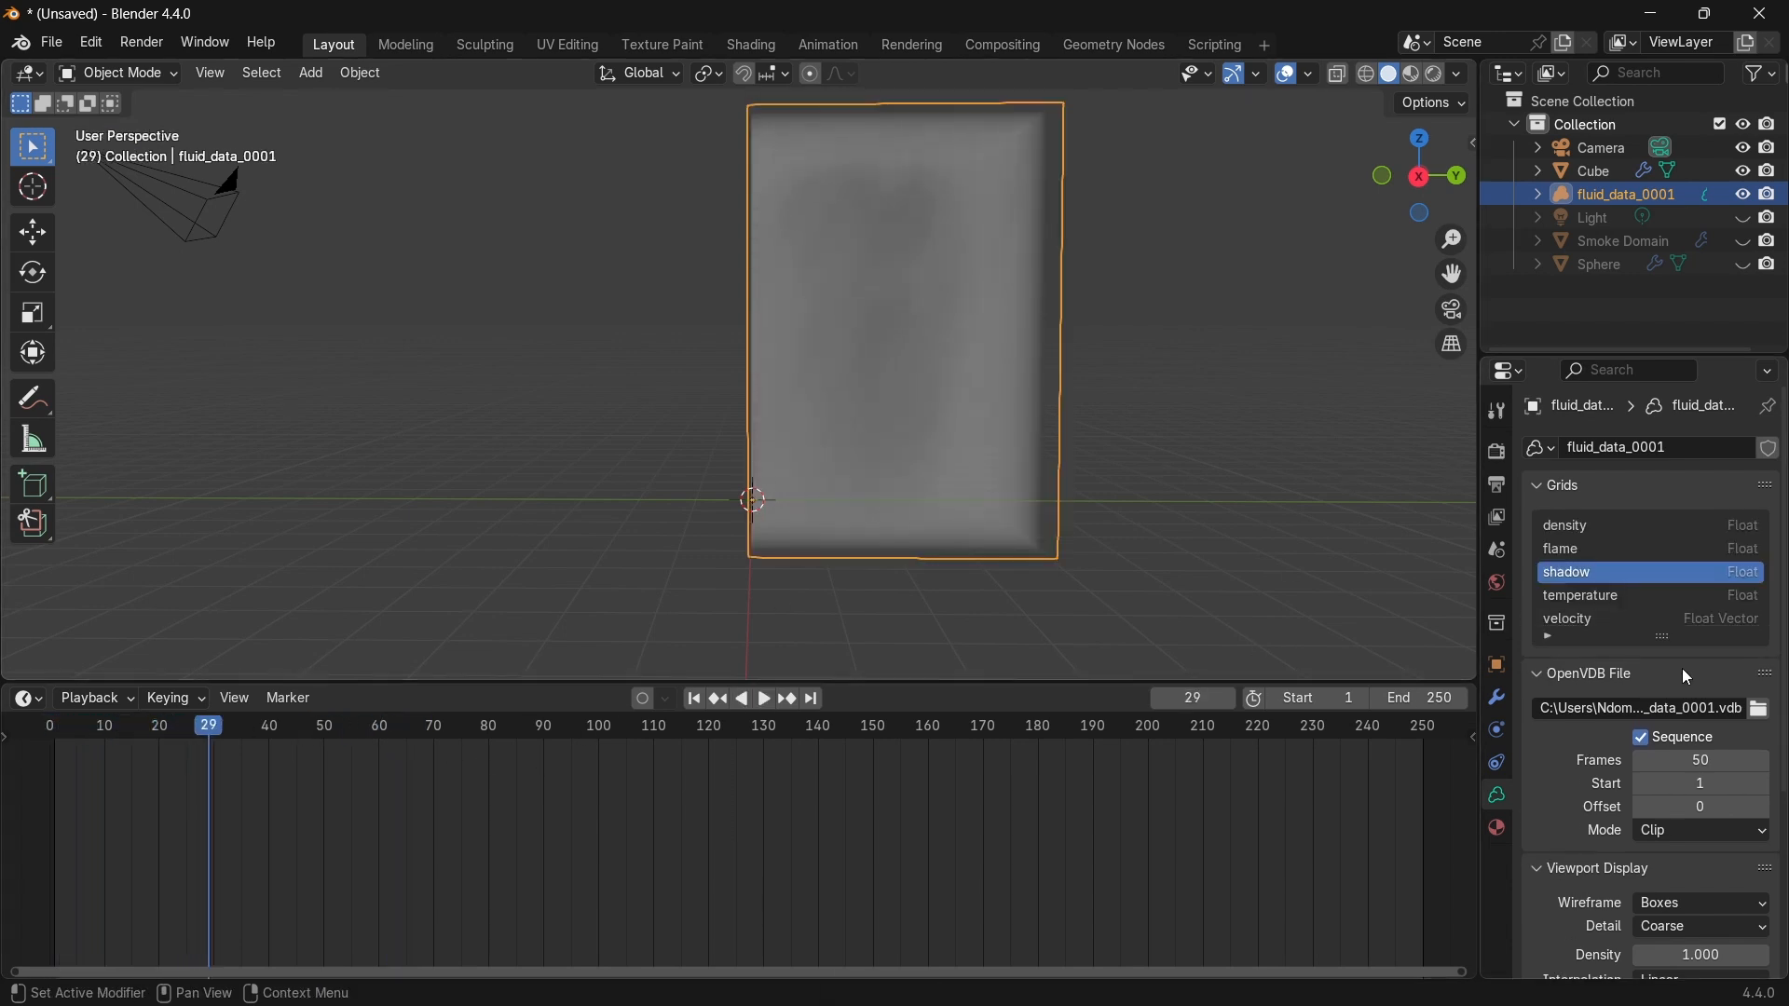
Switch the volume to its temperature grid and preview the animation from the start, stopping at frame 32.
click(1626, 599)
key(space)
key(shift+Left)
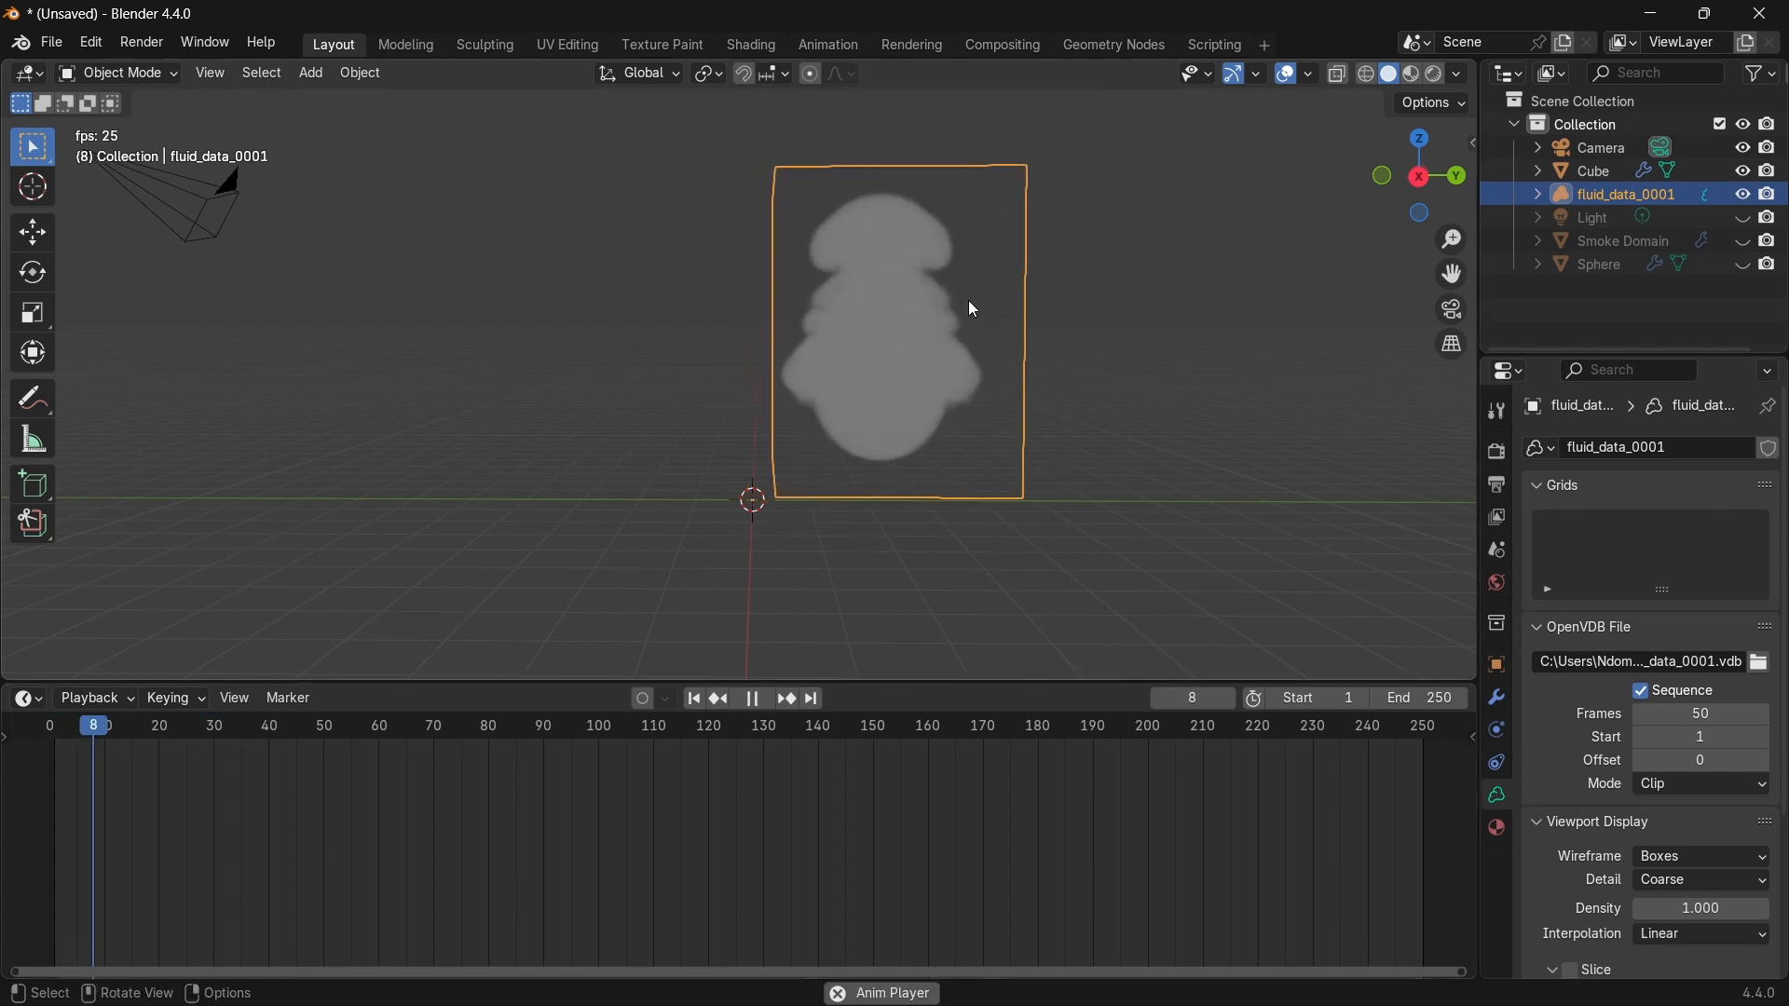
key(space)
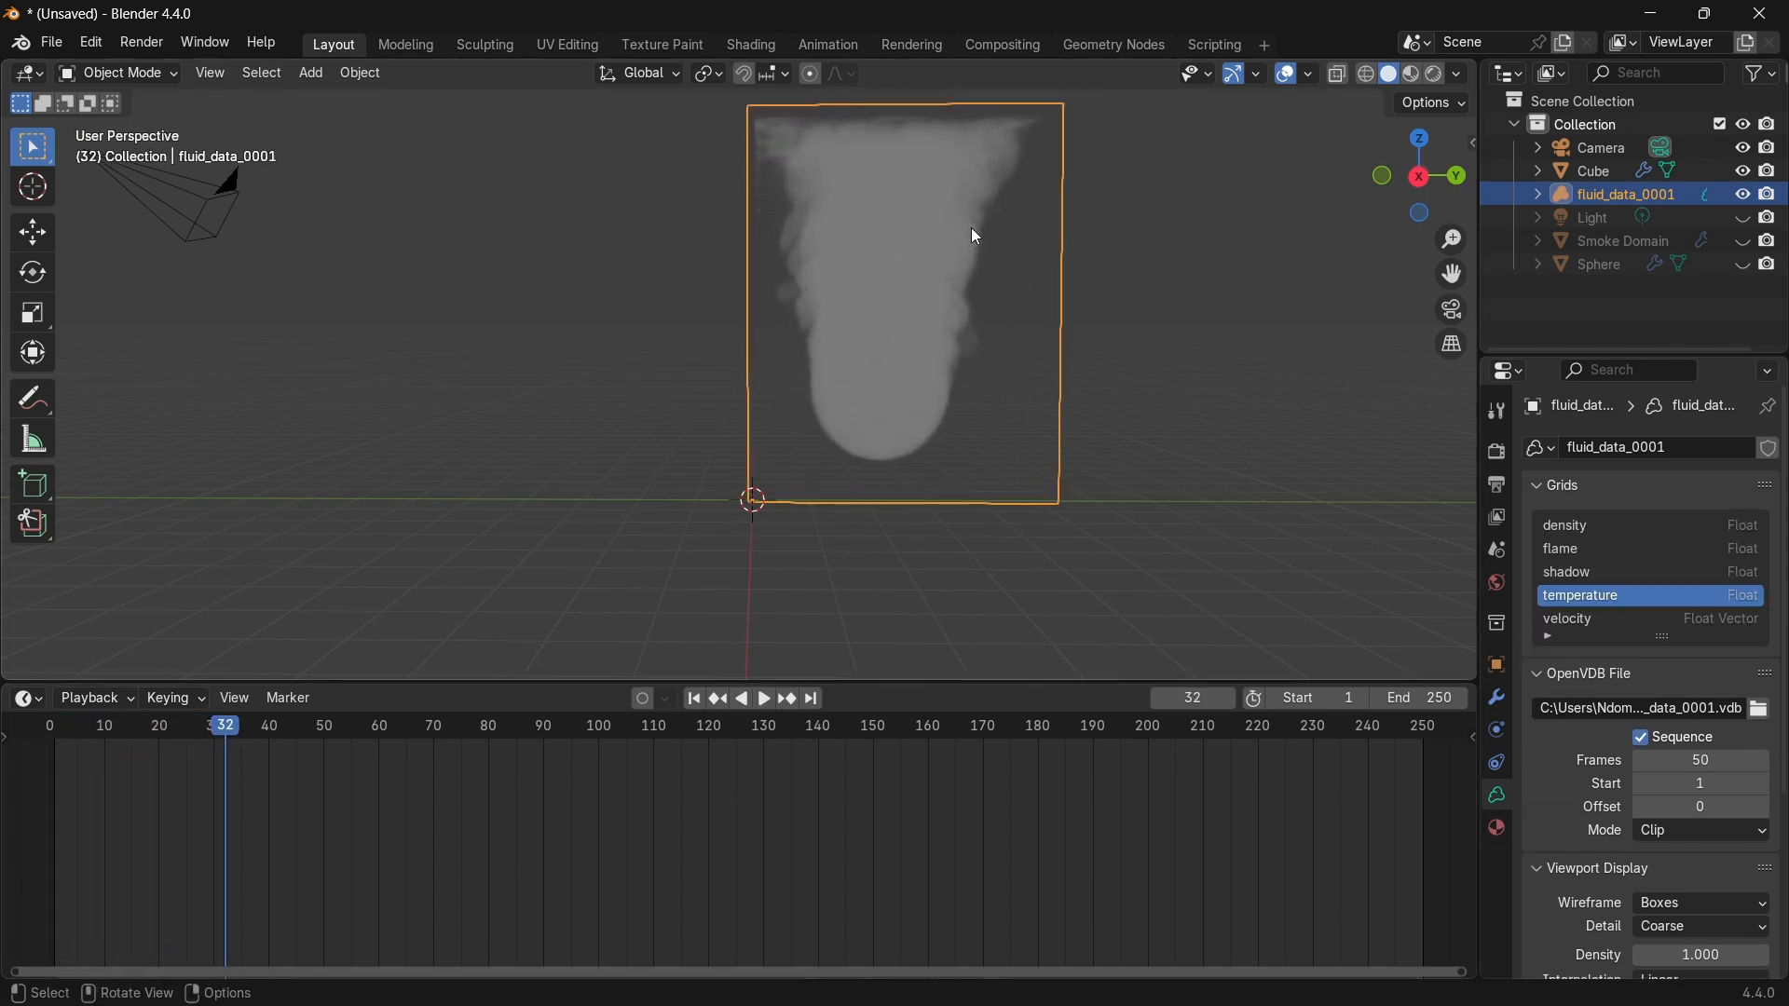
Switch the volume to its velocity grid and return the timeline to its start.
click(1571, 624)
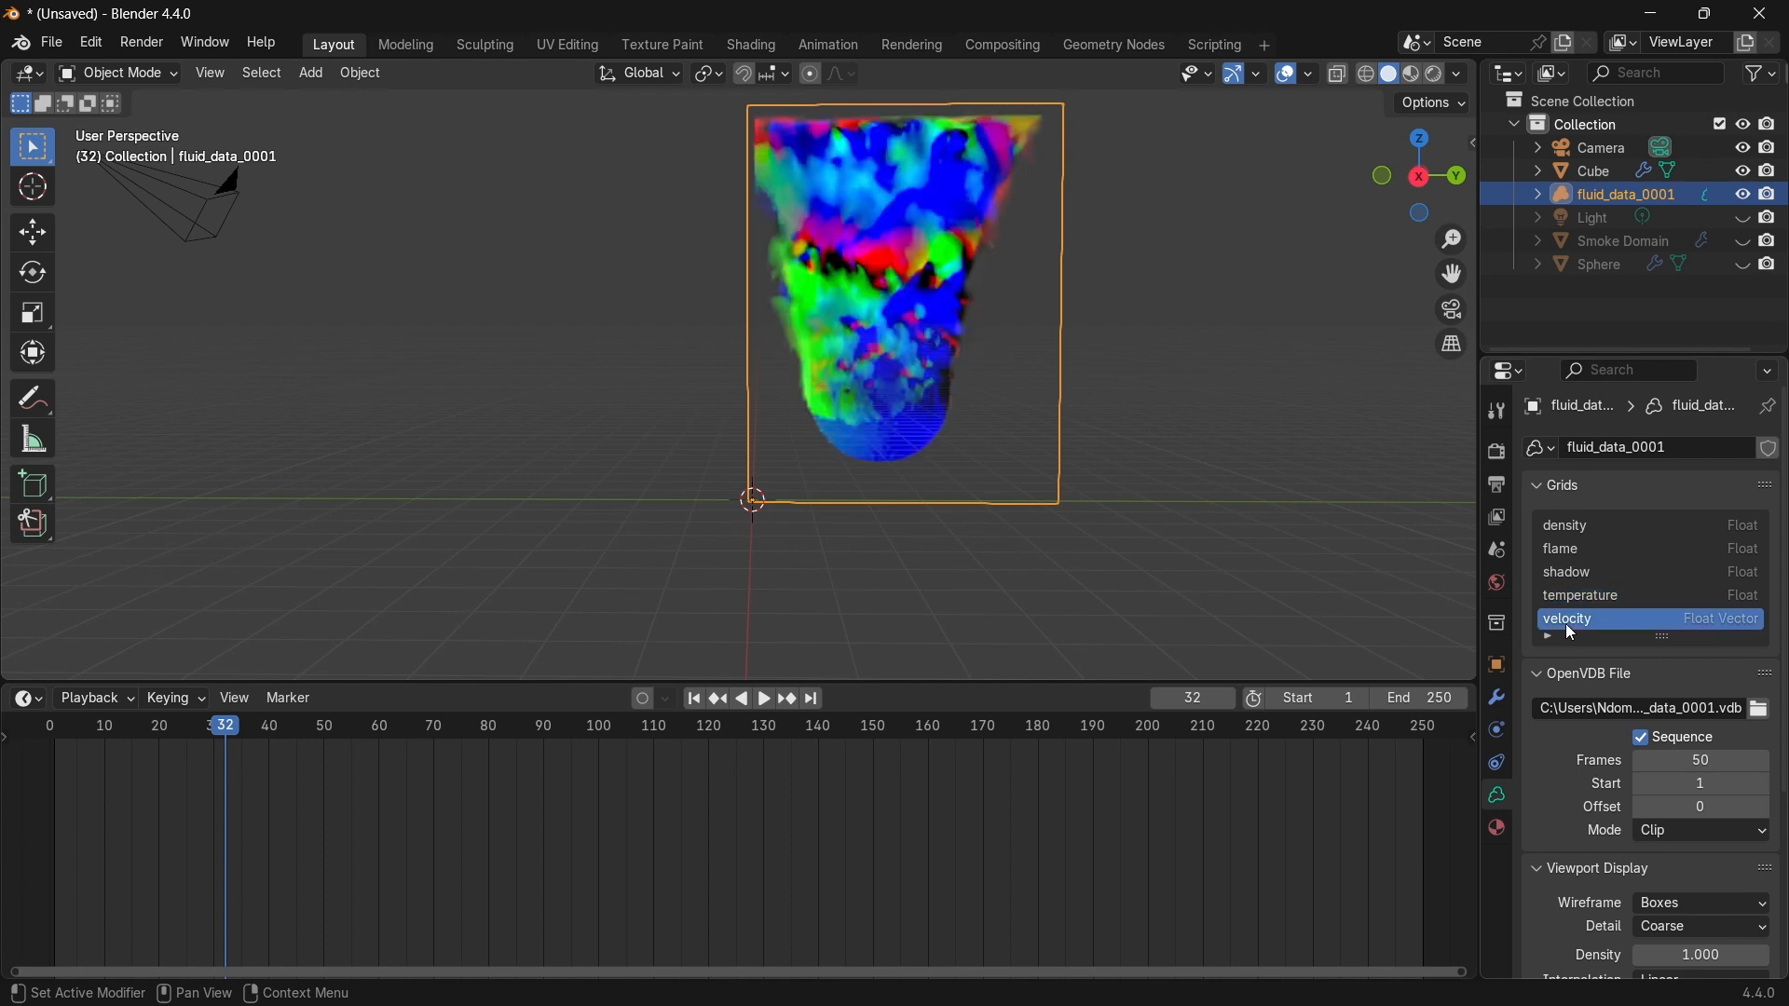
key(shift+Left)
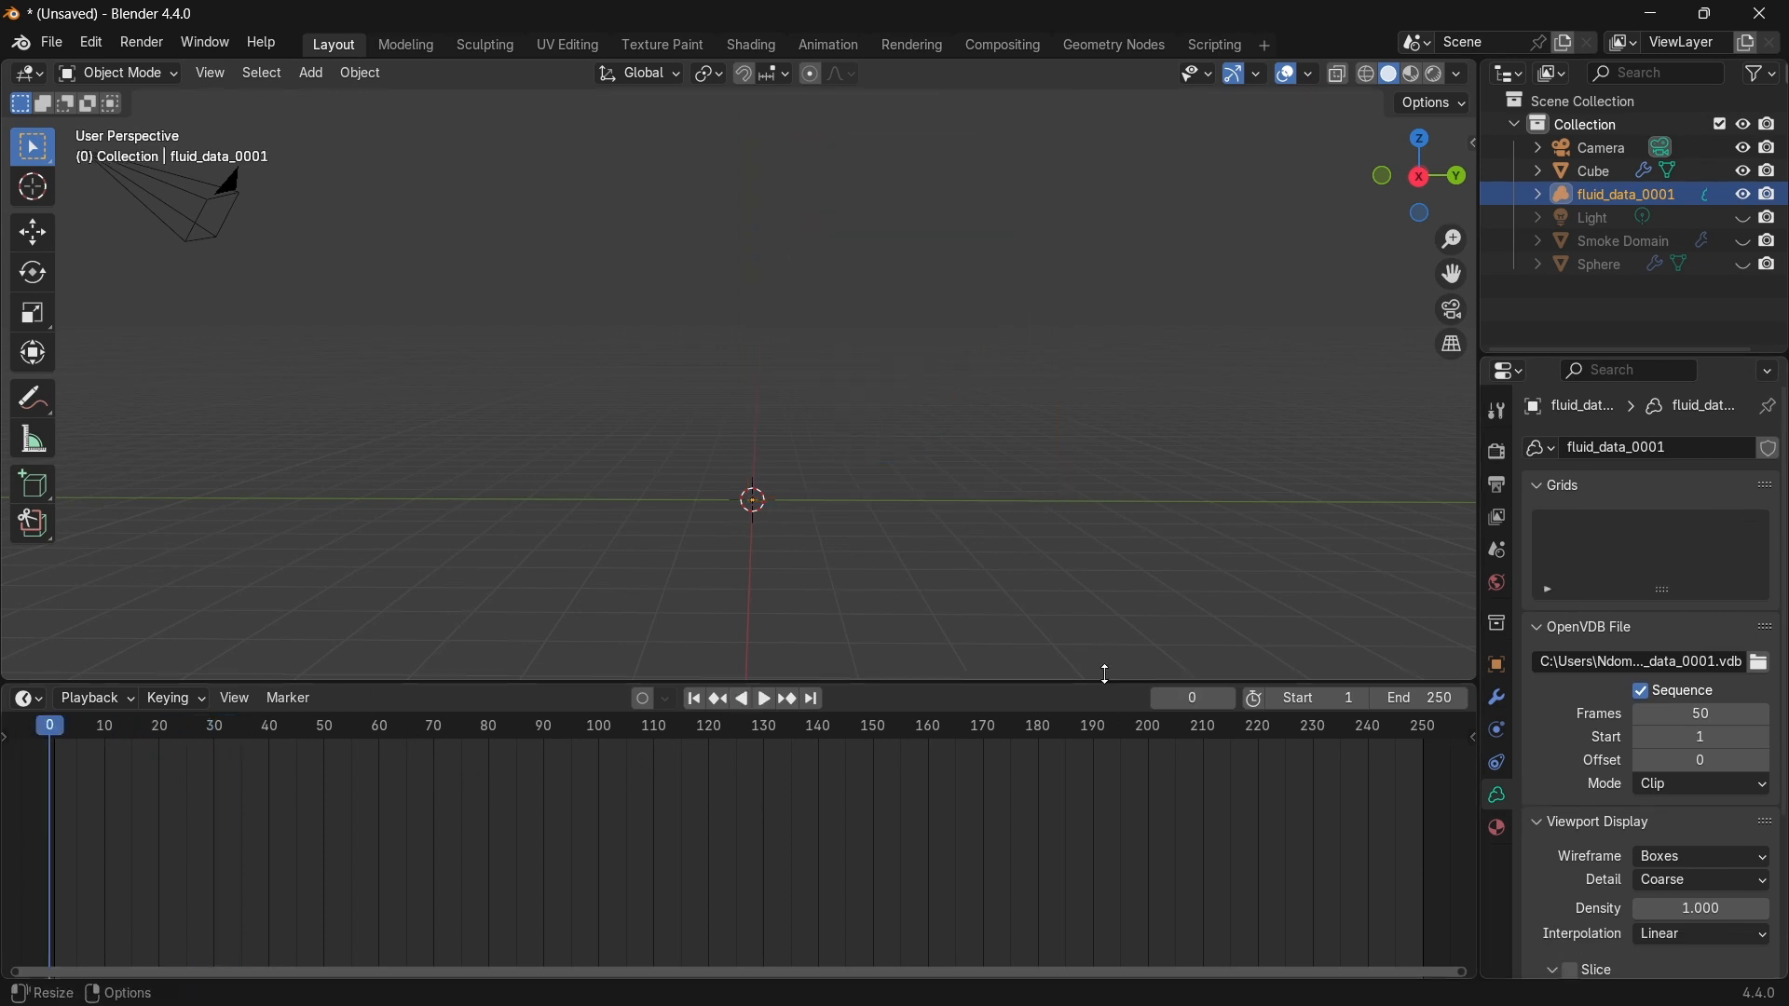
Preview the volume's velocity grid through the animation, stop at frame 12 and switch to the density grid.
key(space)
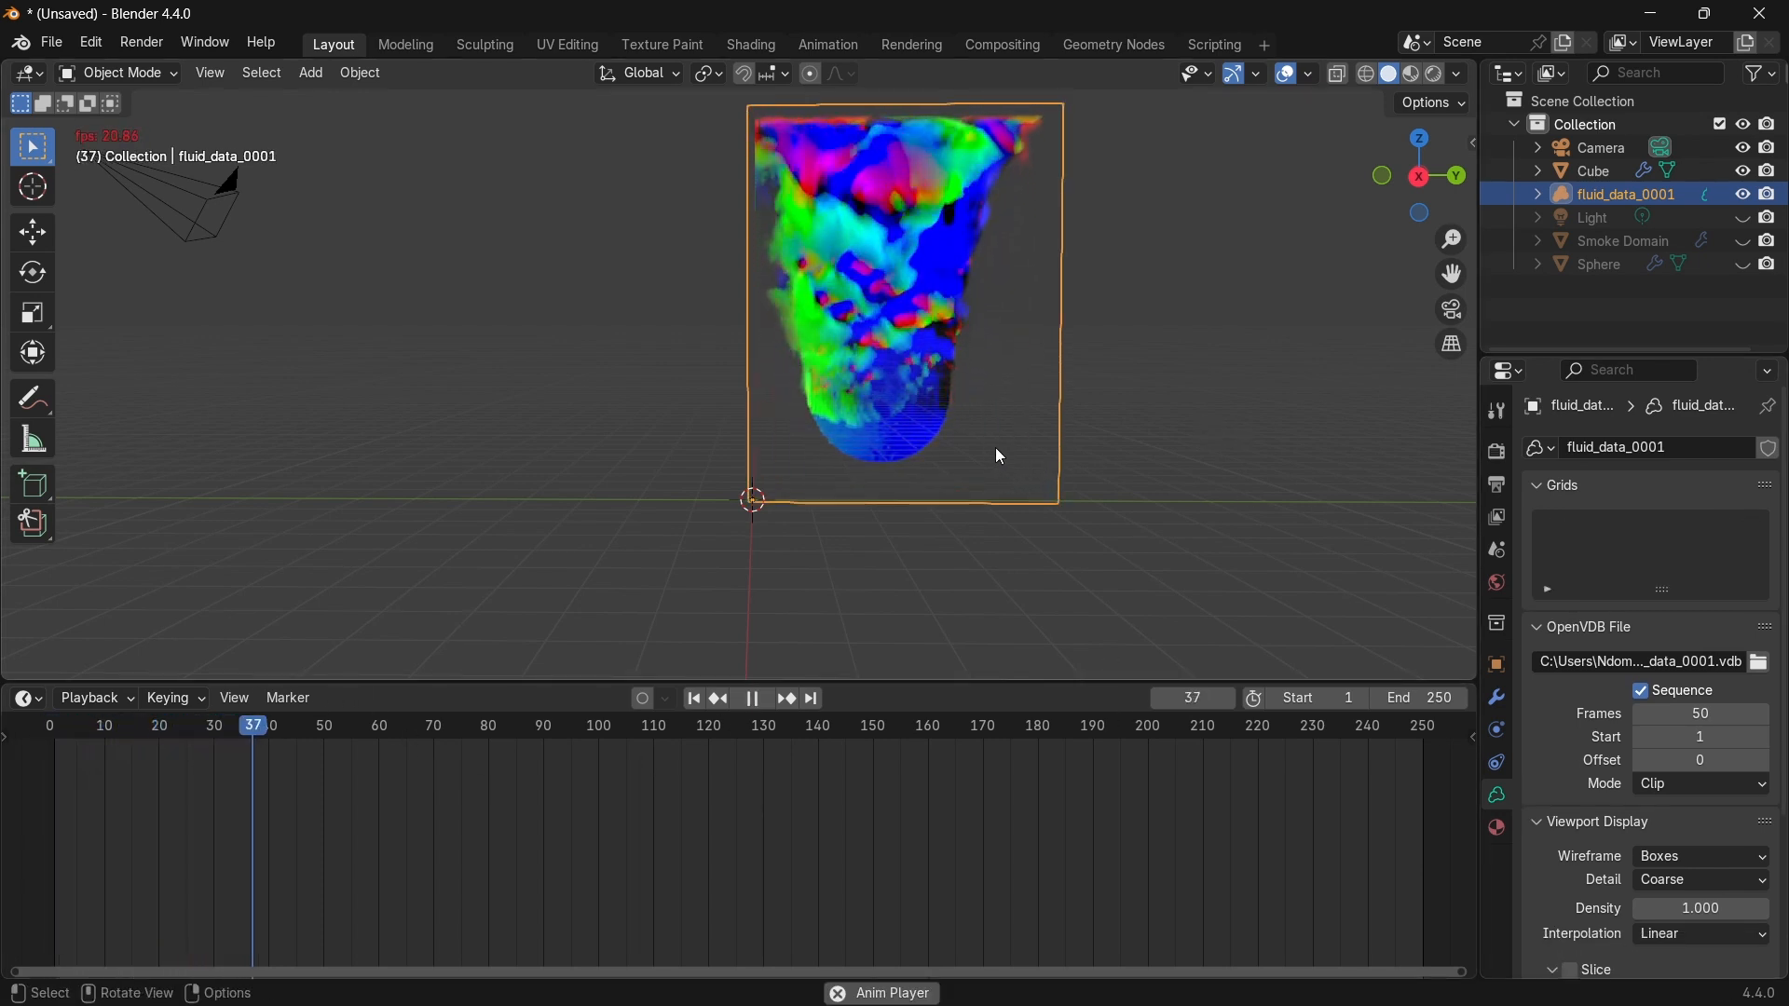
key(space)
drag(415, 736, 214, 729)
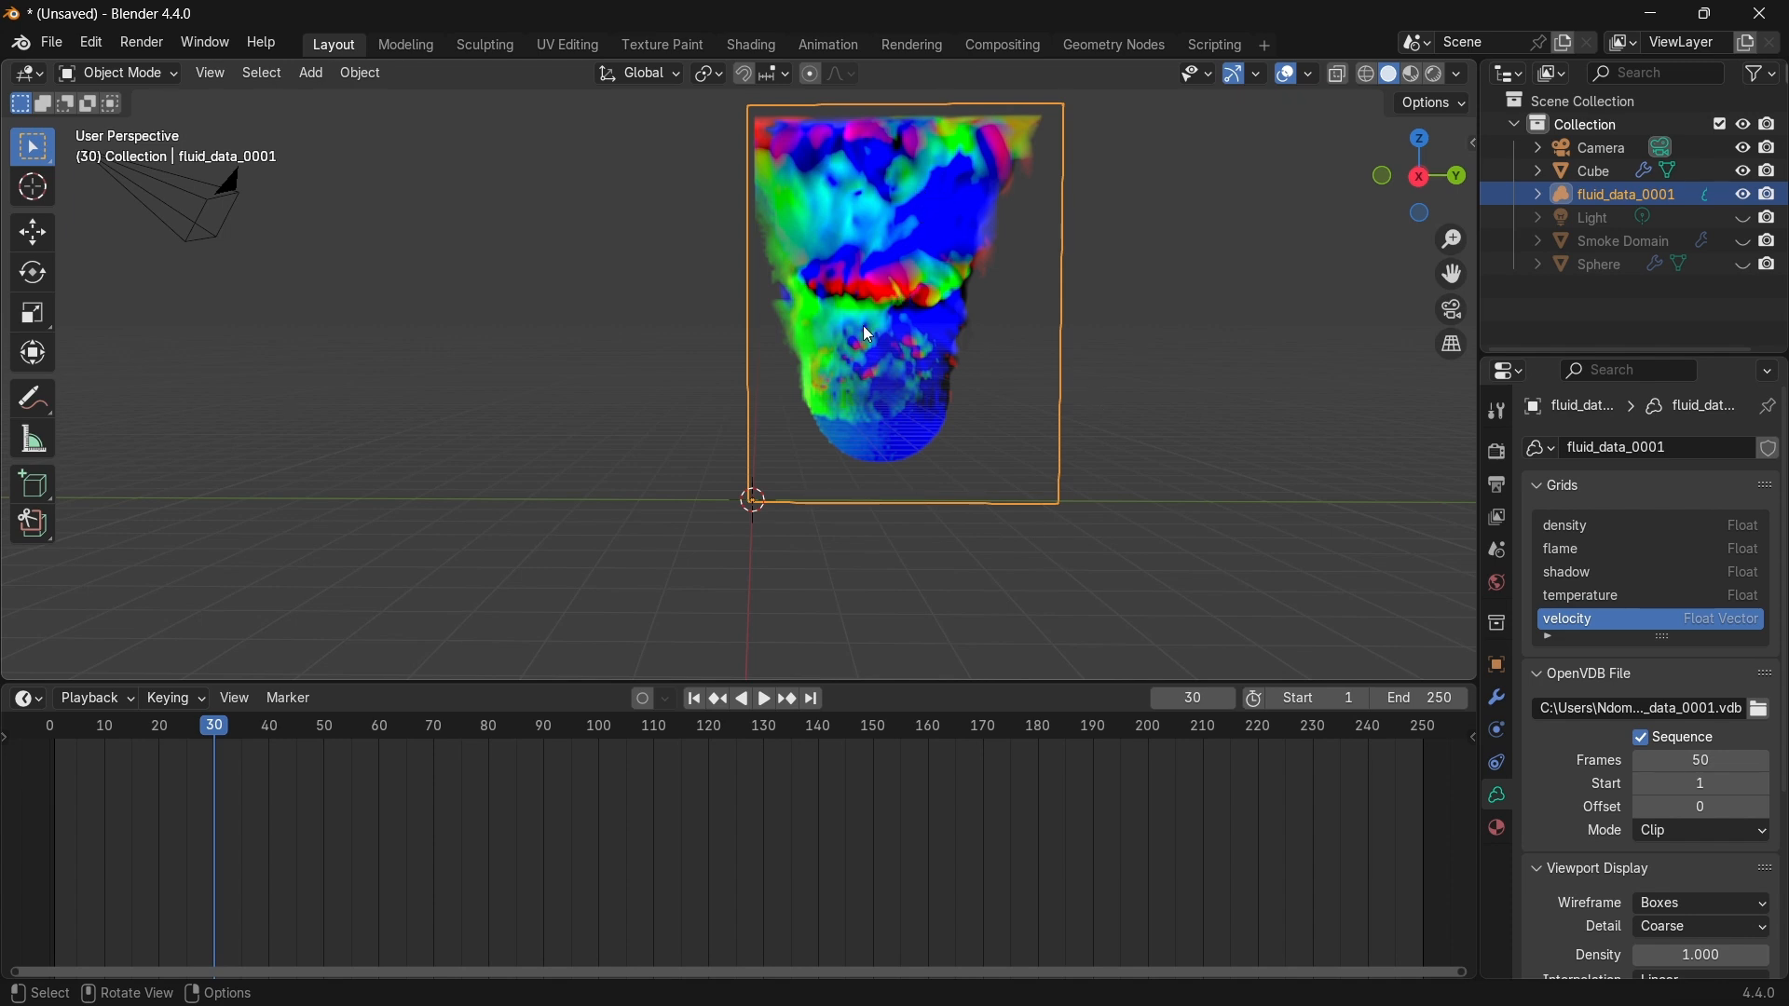
drag(219, 729, 48, 734)
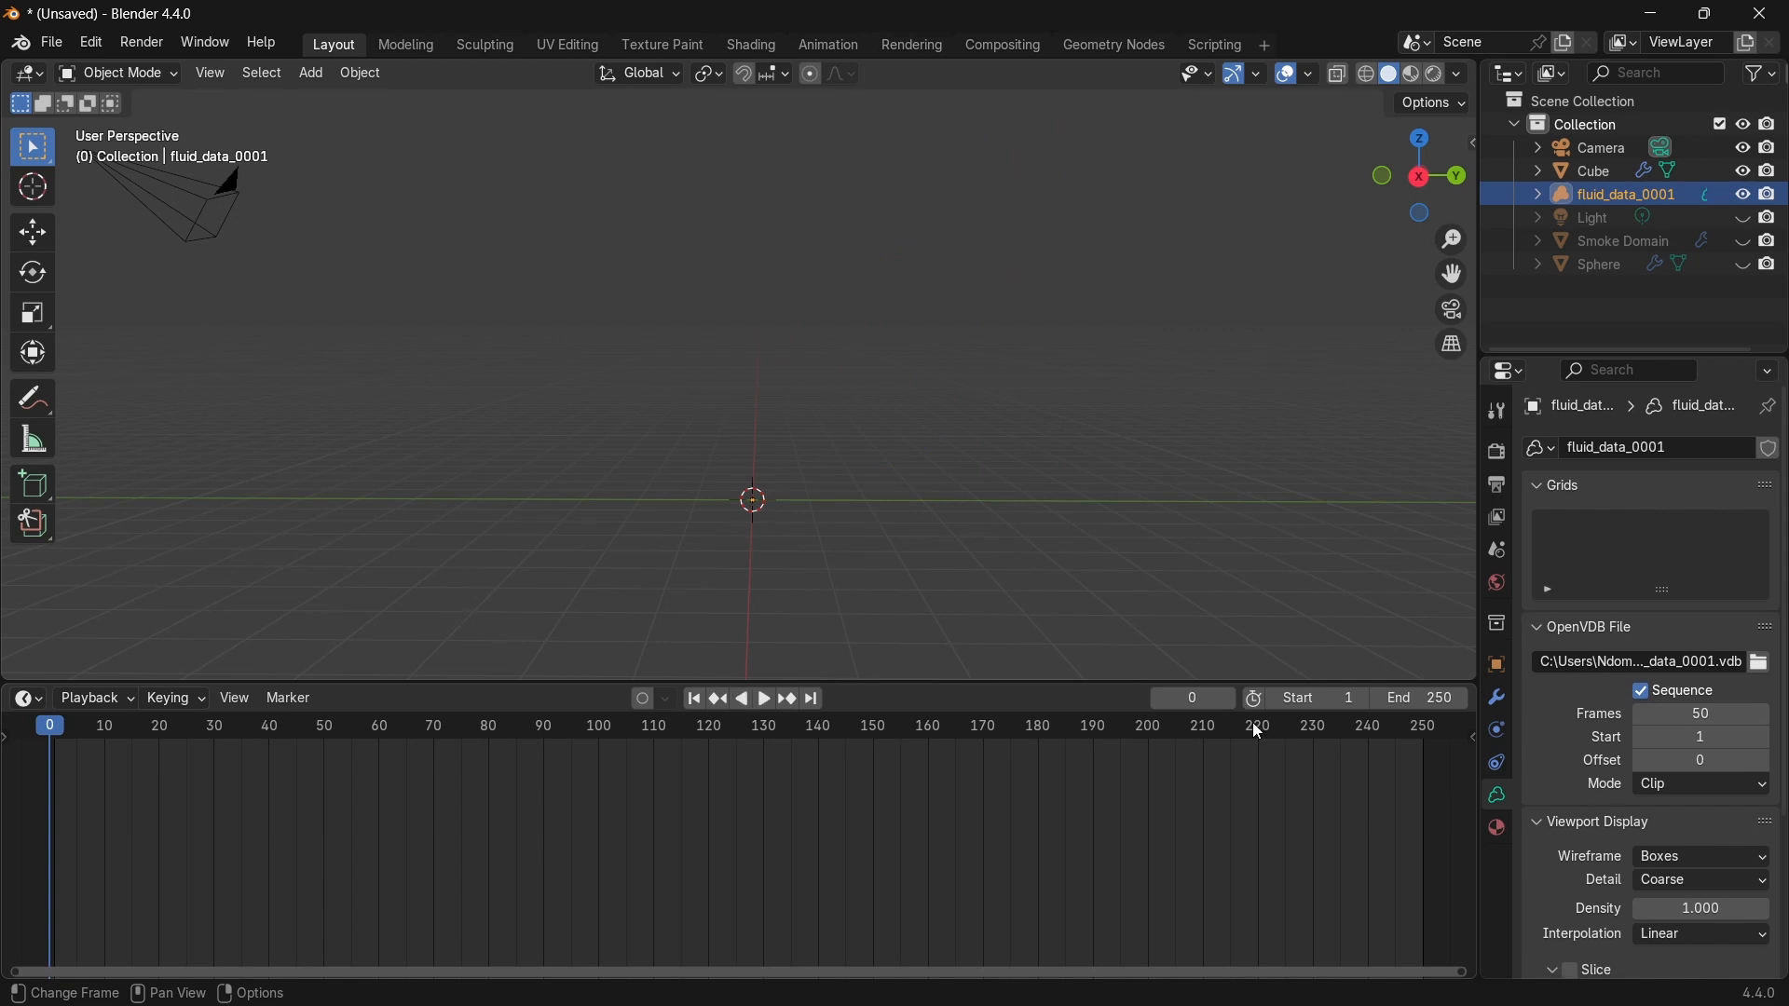
key(space)
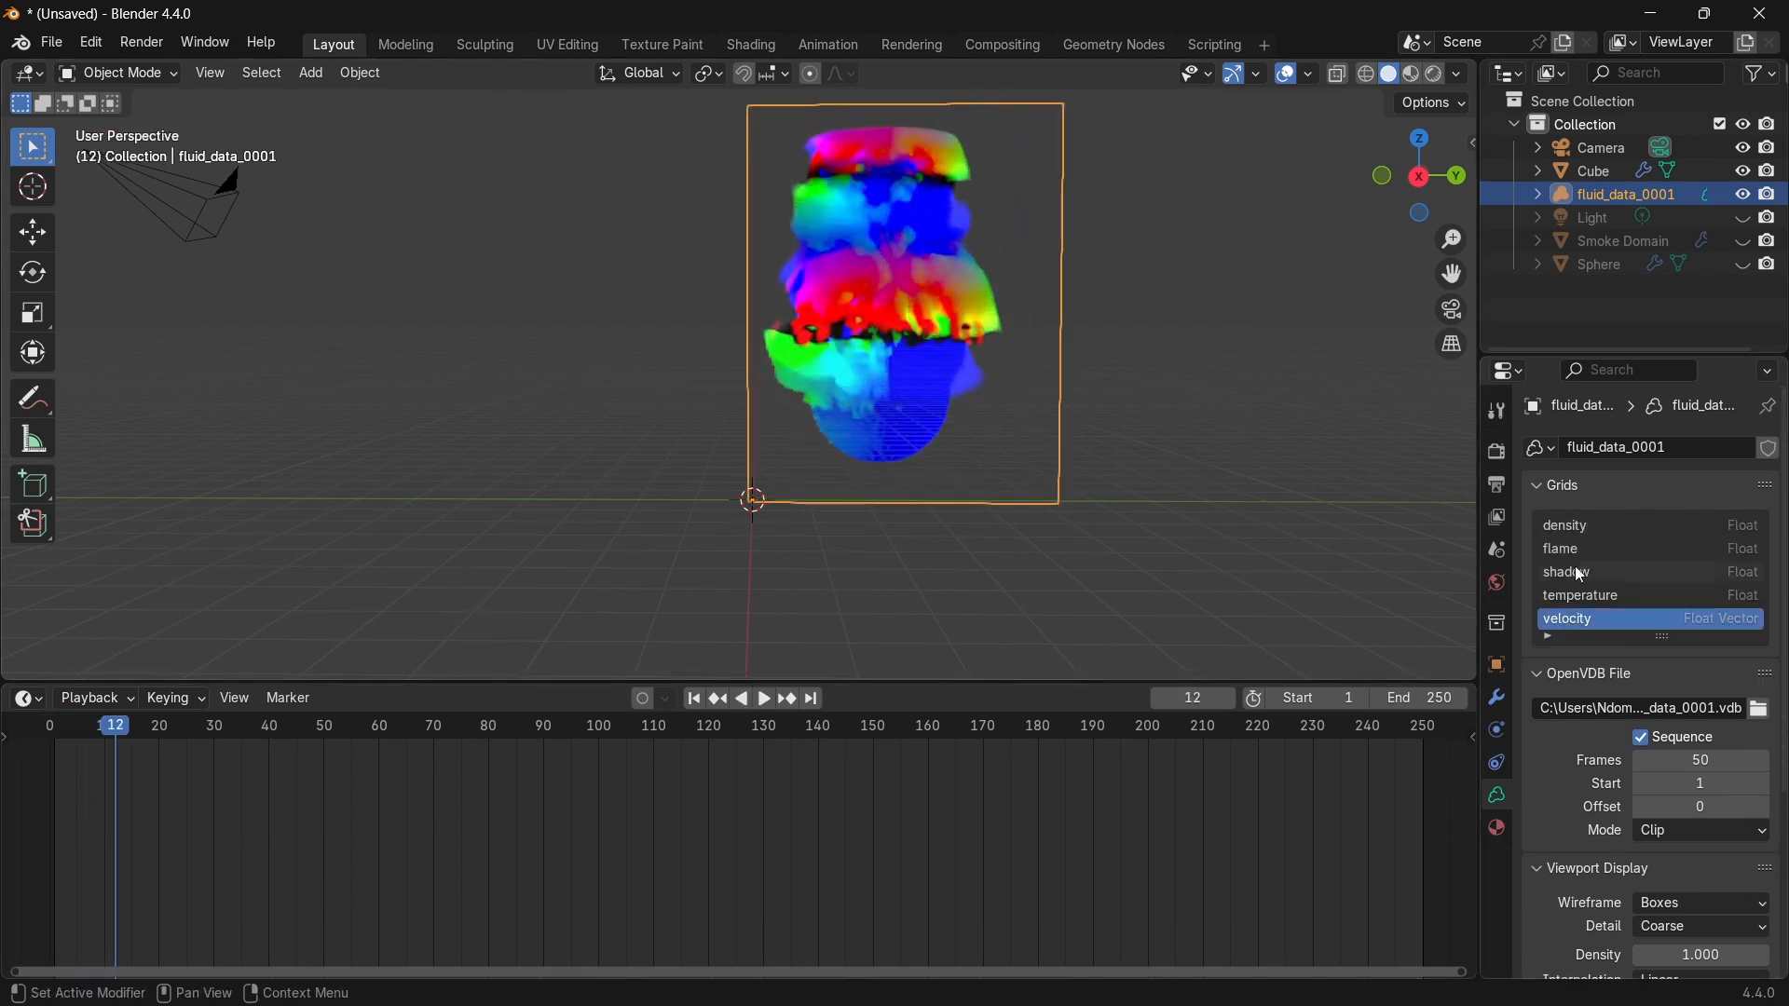
click(1561, 528)
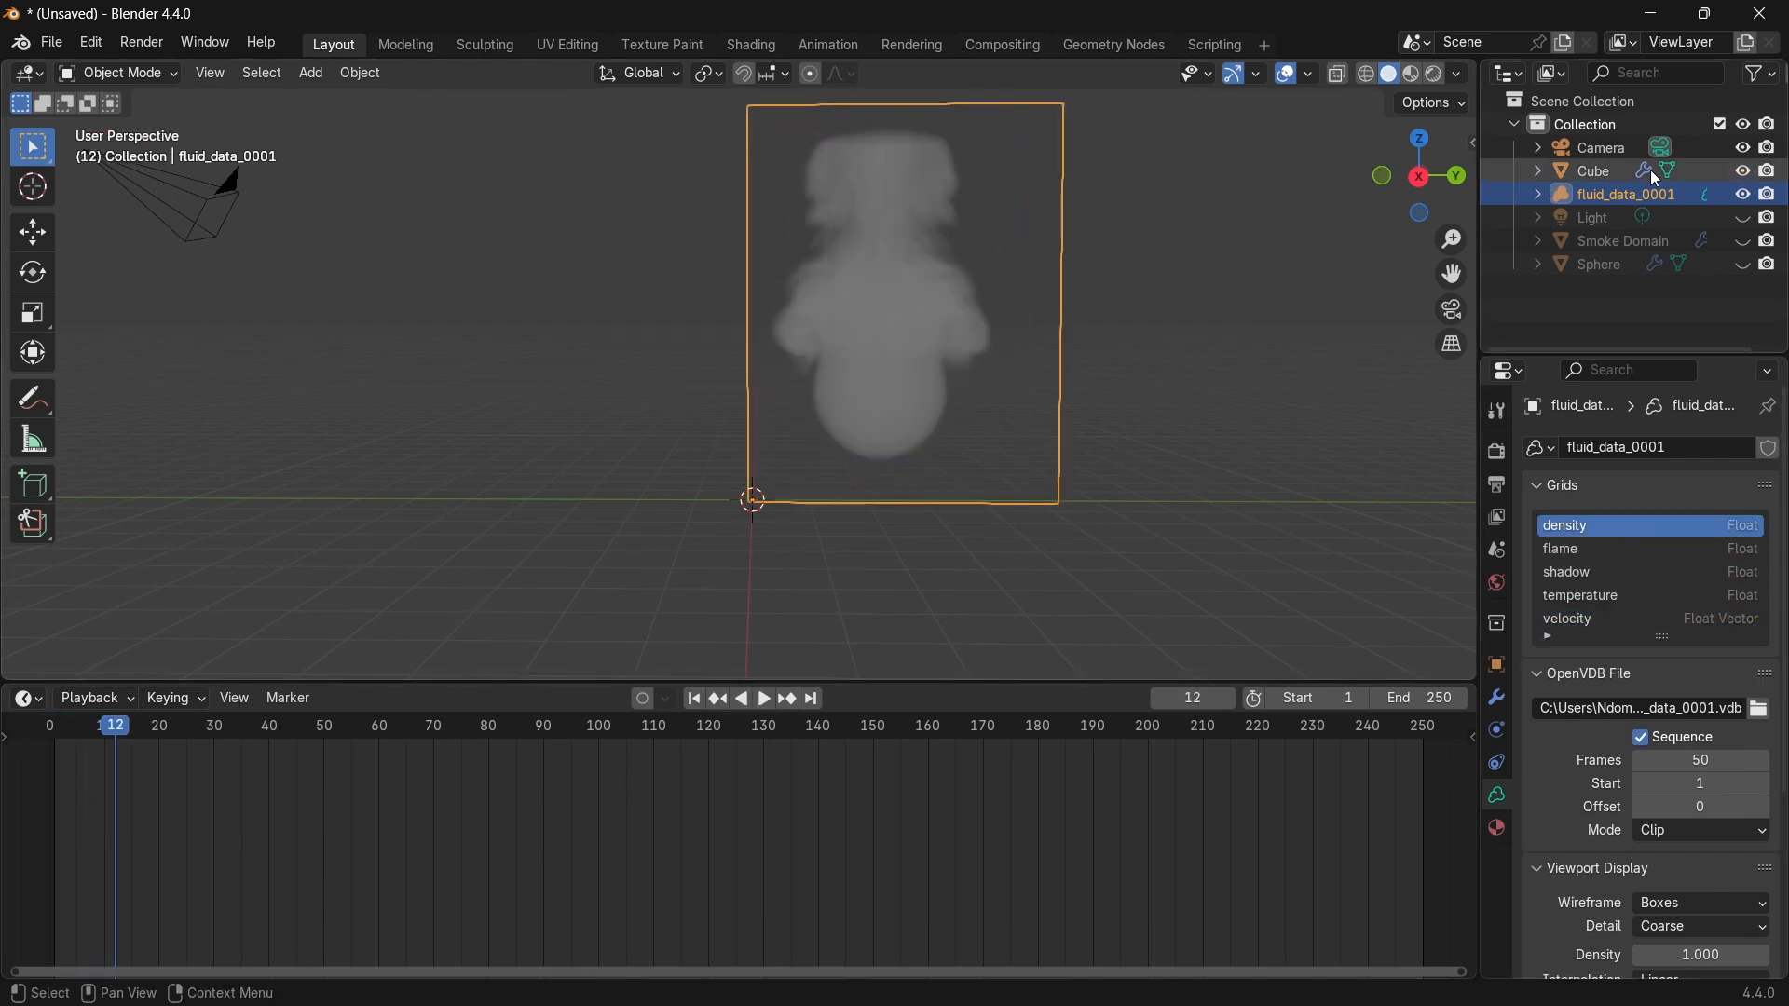
Delete the existing cube and add a new cube at the world origin.
click(1596, 176)
key(h)
middle_drag(1034, 391, 1126, 338)
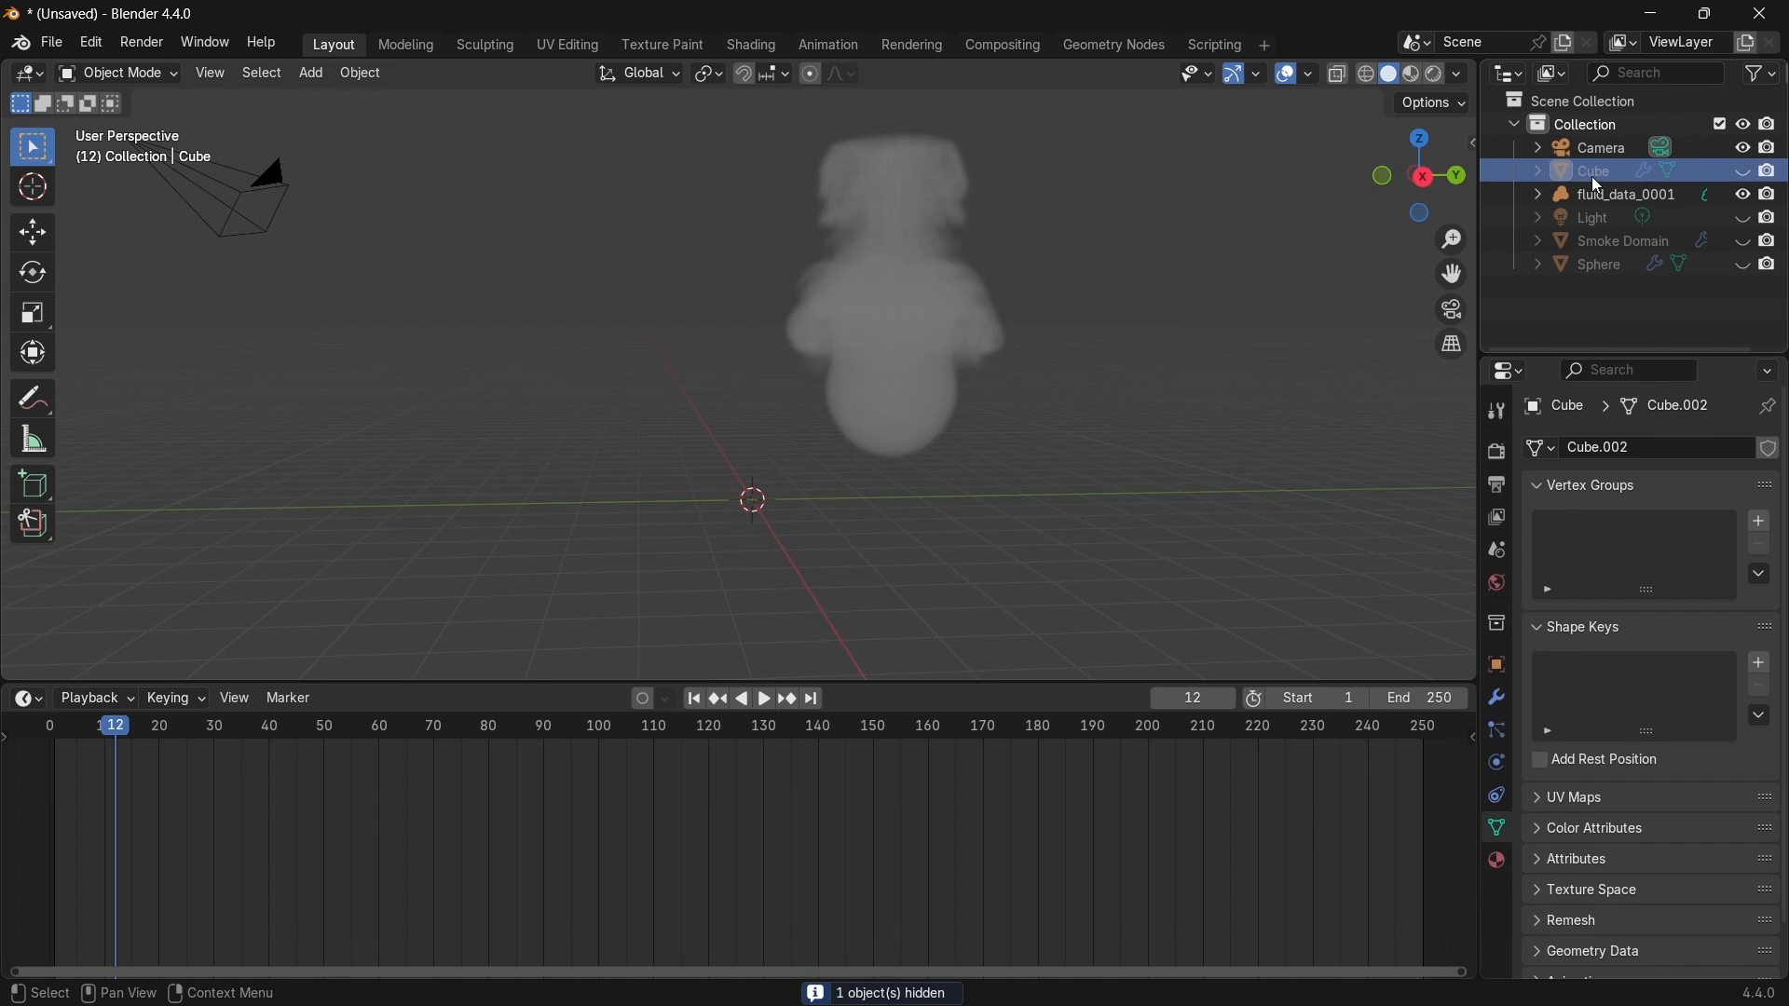
key(x)
key(shift+a)
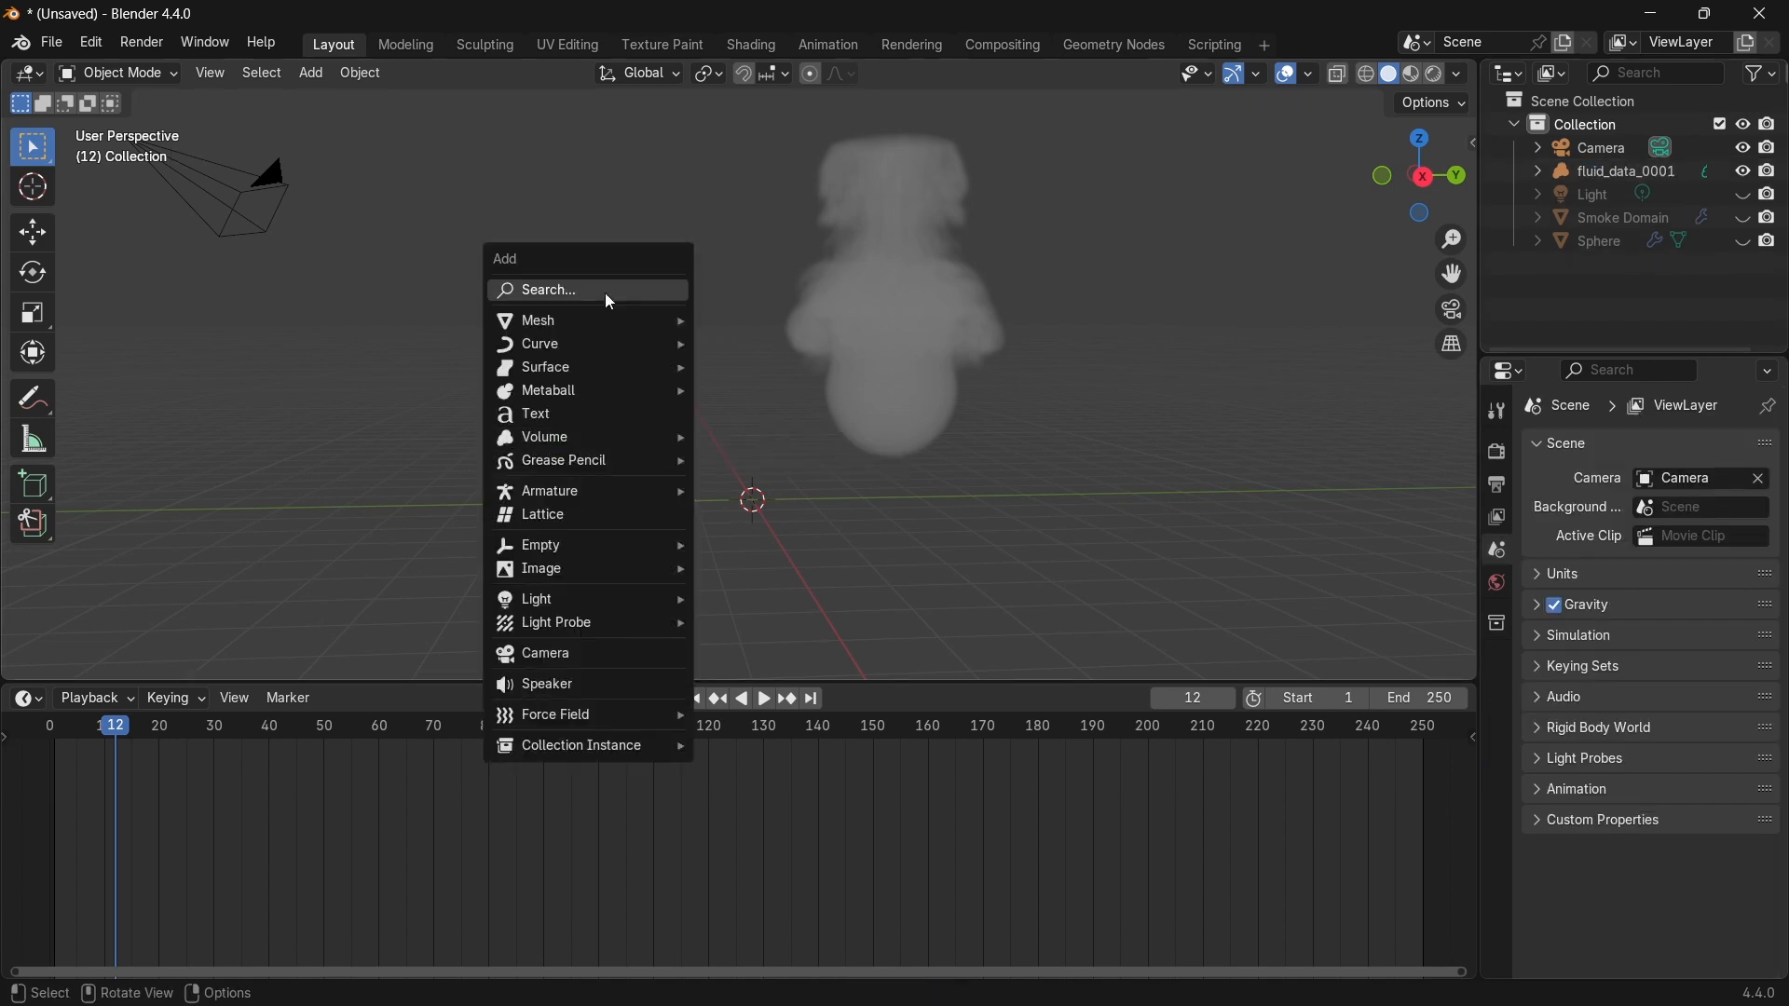
mouse_move(645, 317)
click(755, 343)
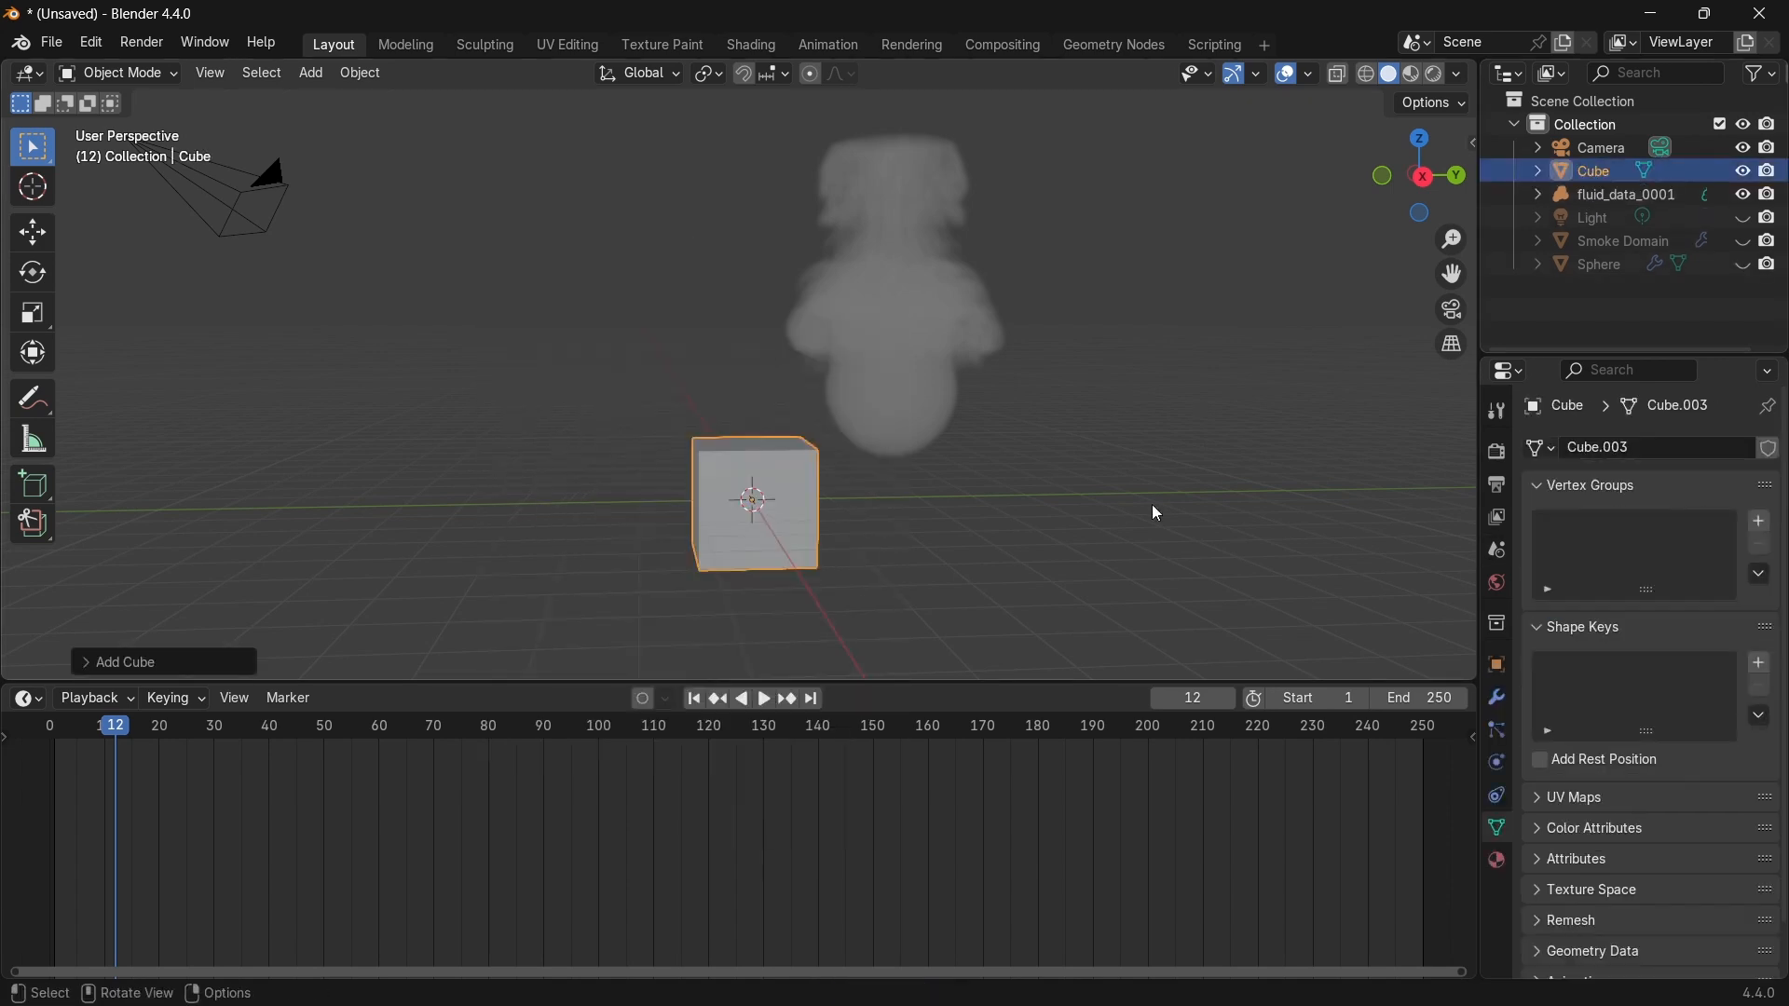
Add a Volume to Mesh modifier to the new cube with fluid_data_0001 as its source object.
click(1497, 697)
click(1615, 451)
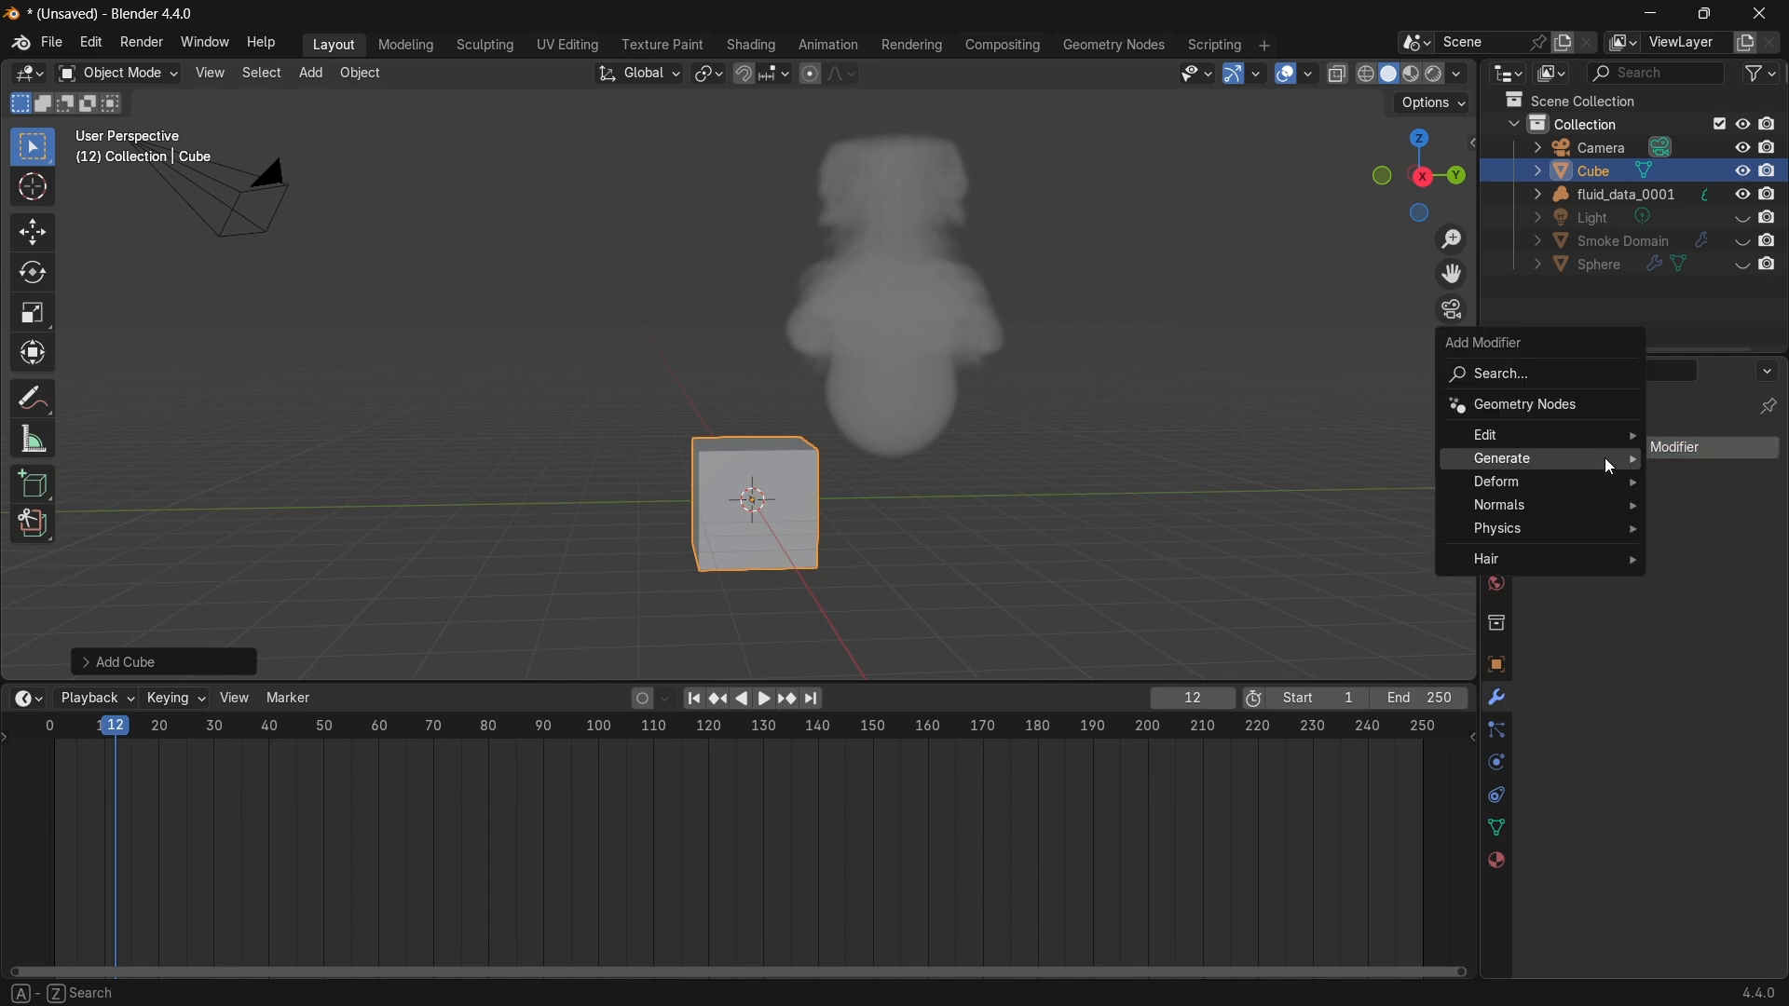
mouse_move(1612, 466)
click(1323, 812)
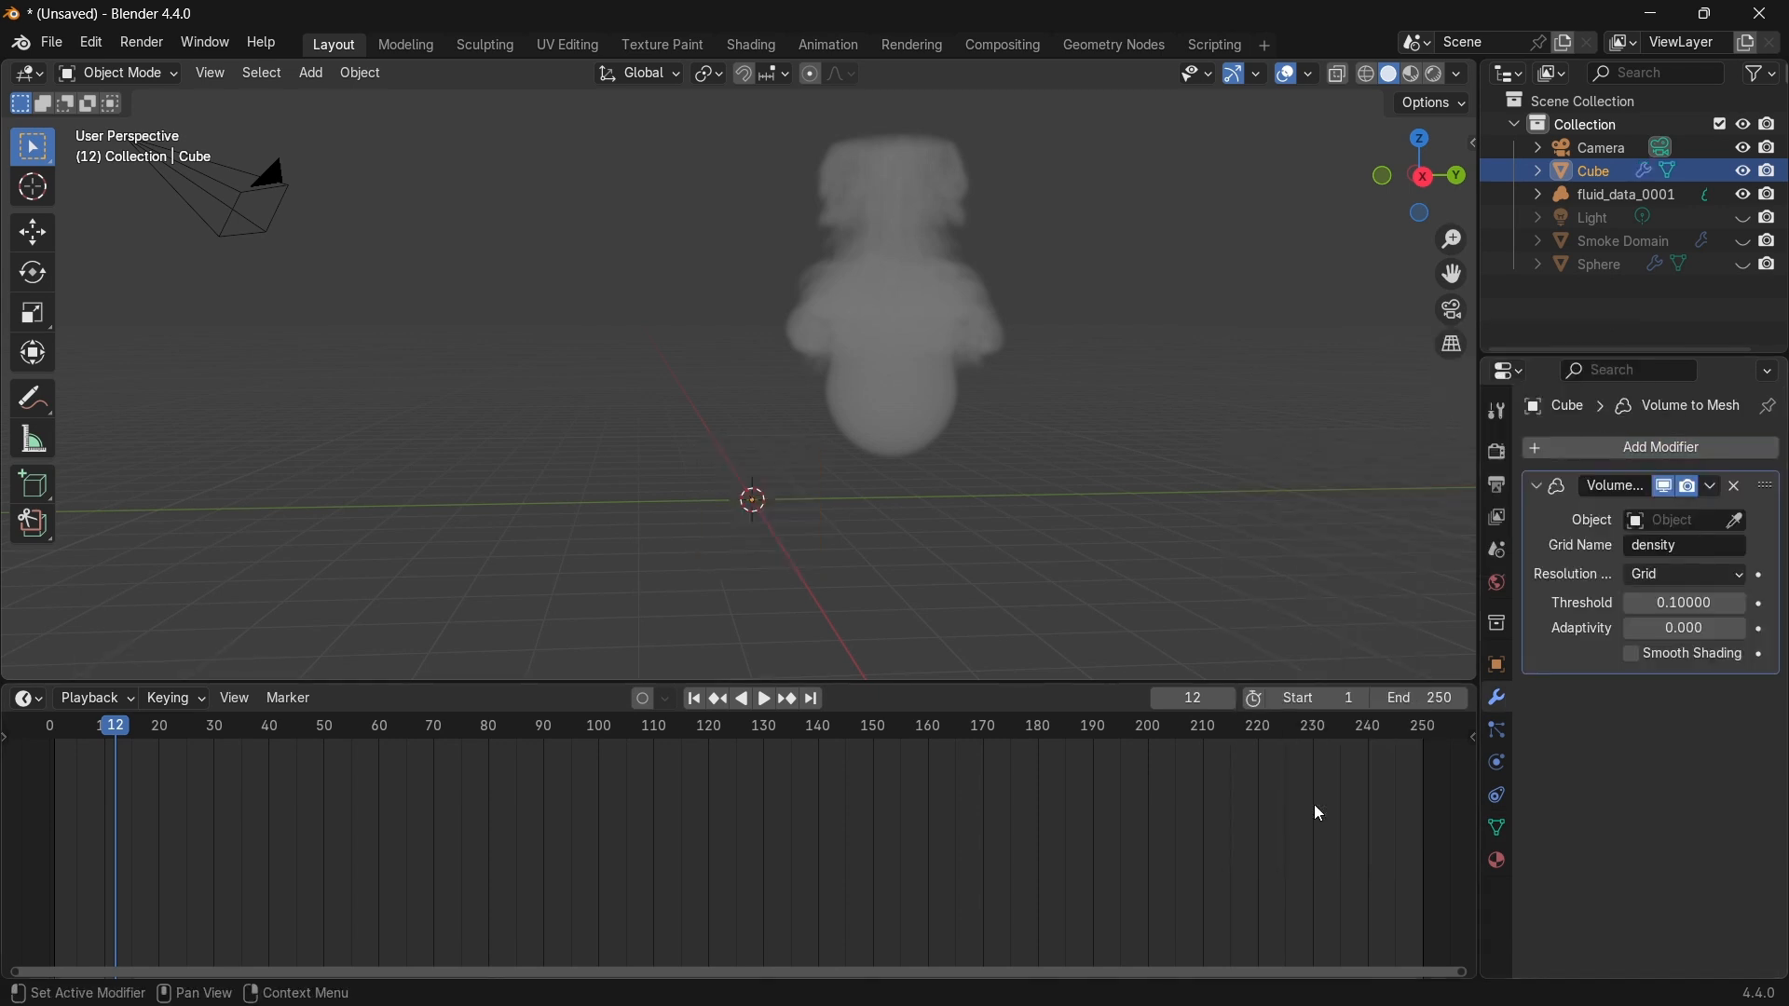
click(1747, 523)
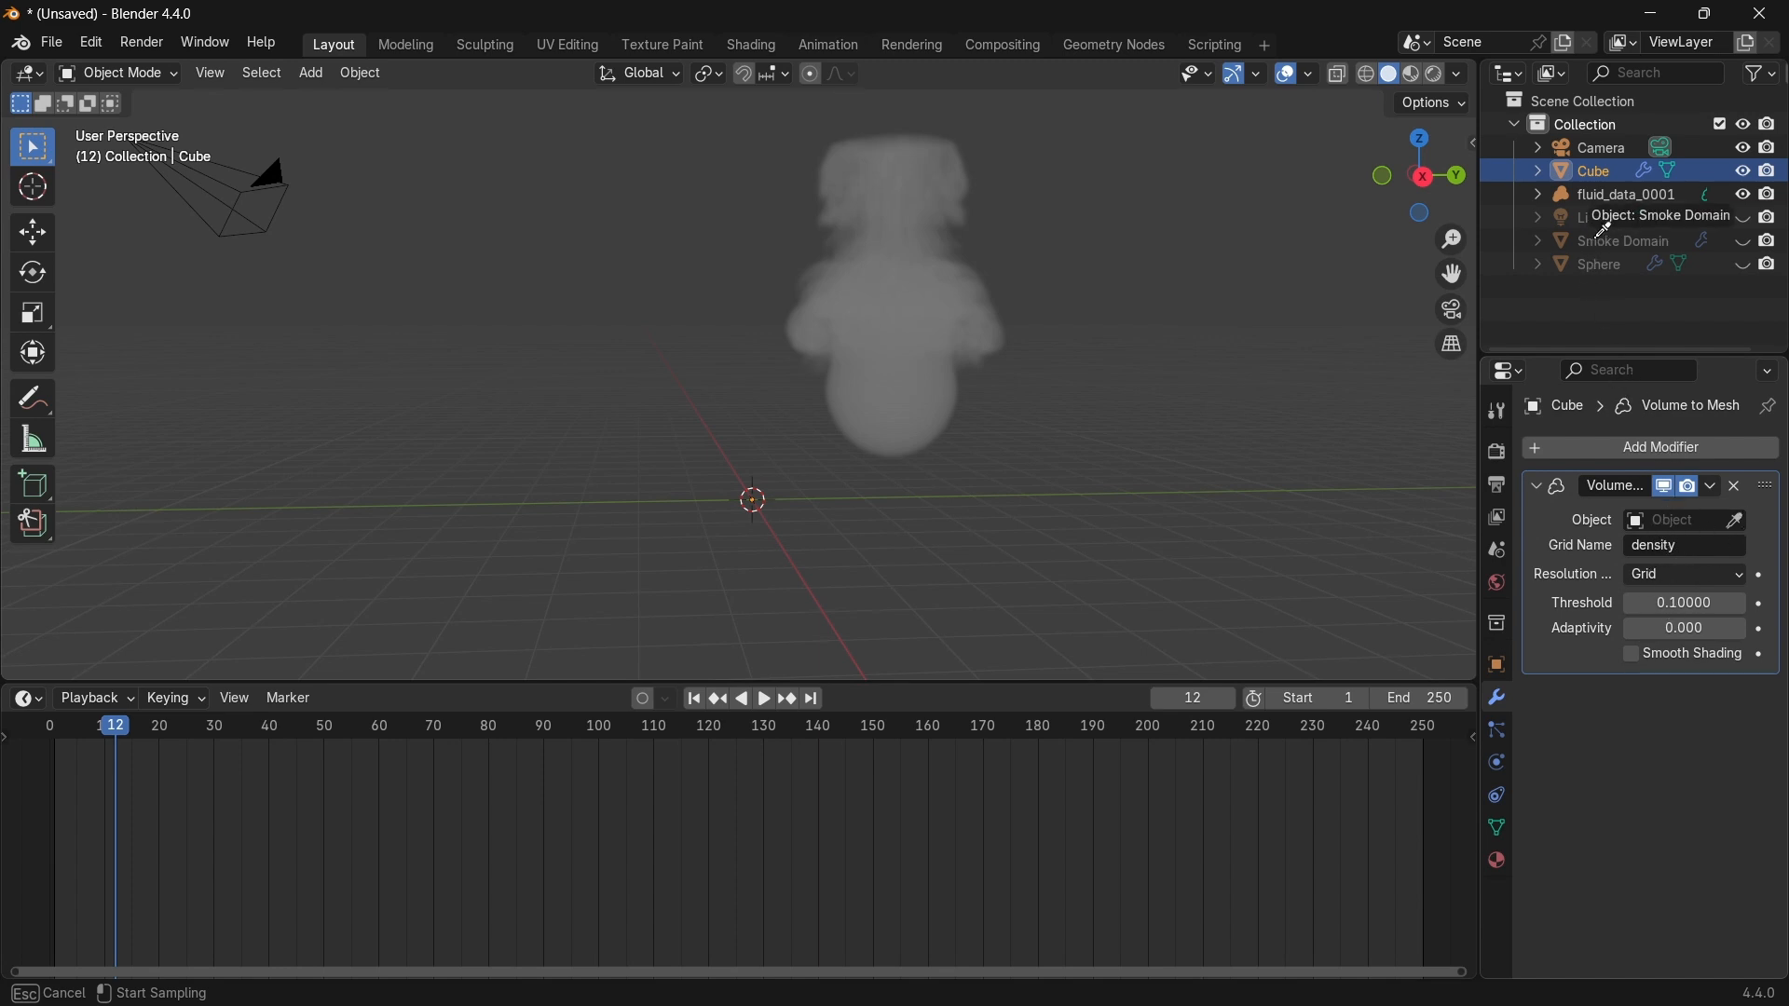
click(1627, 191)
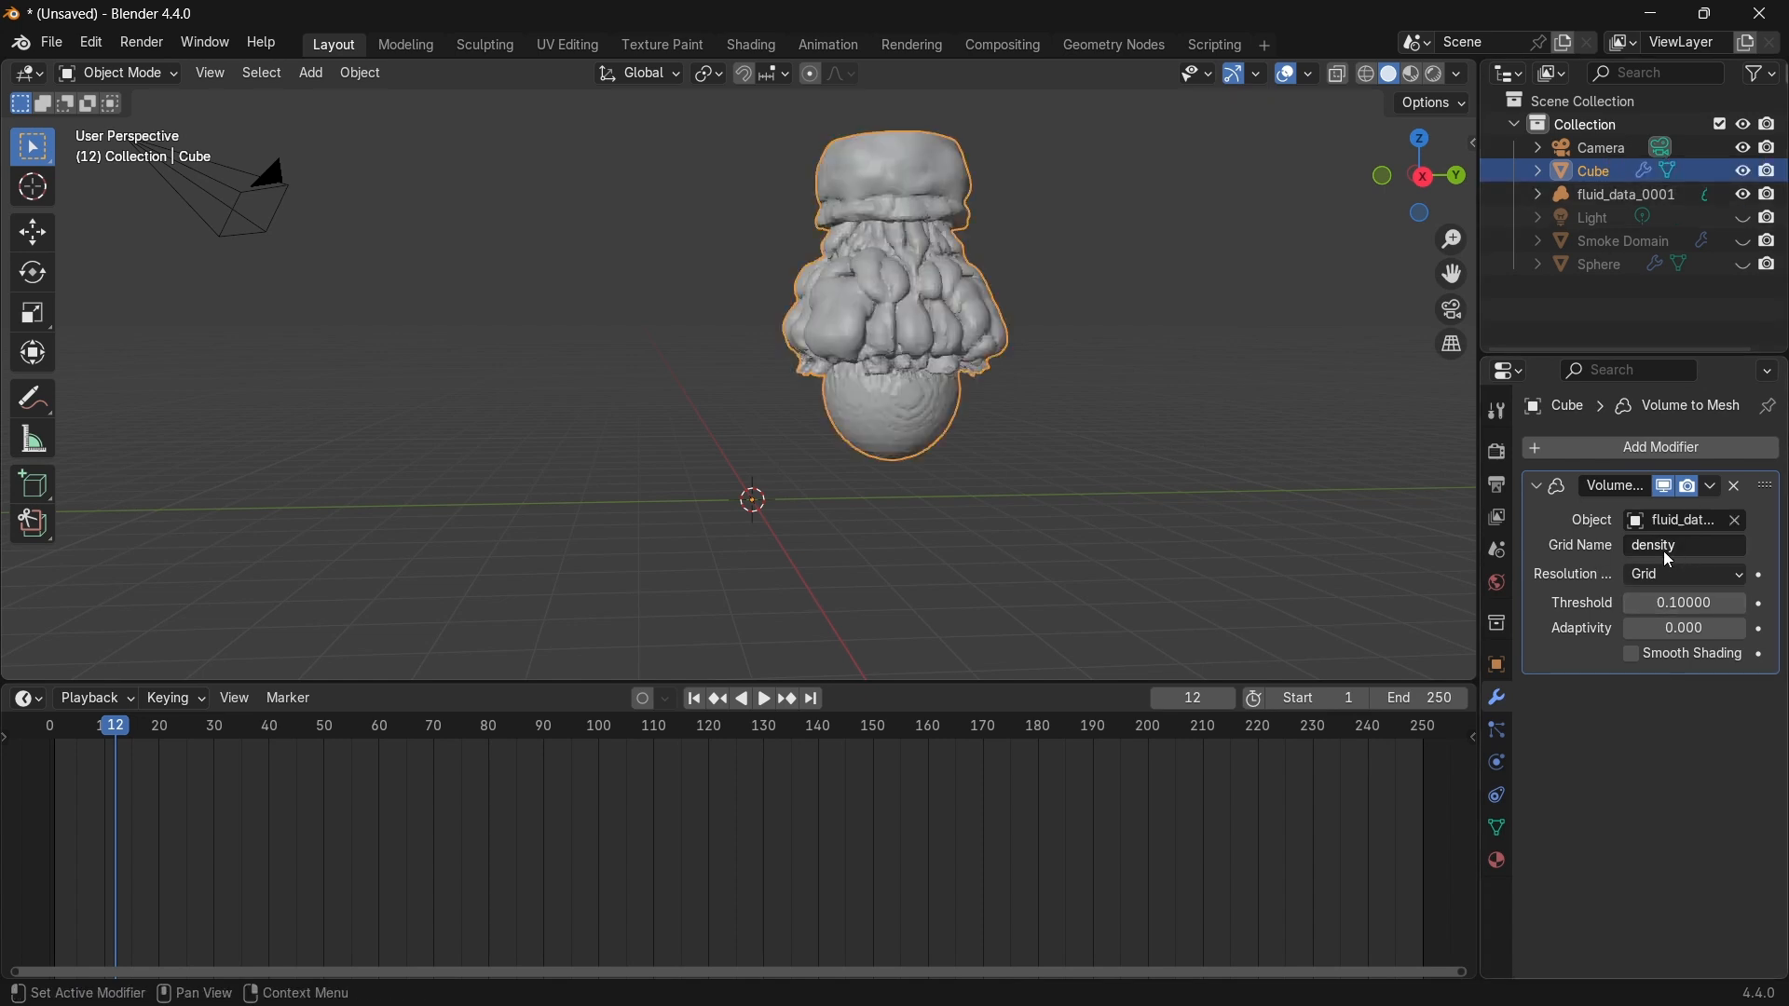
Play the meshed smoke from the start, pausing at frame 40 to examine its surface up close.
key(shift+Left)
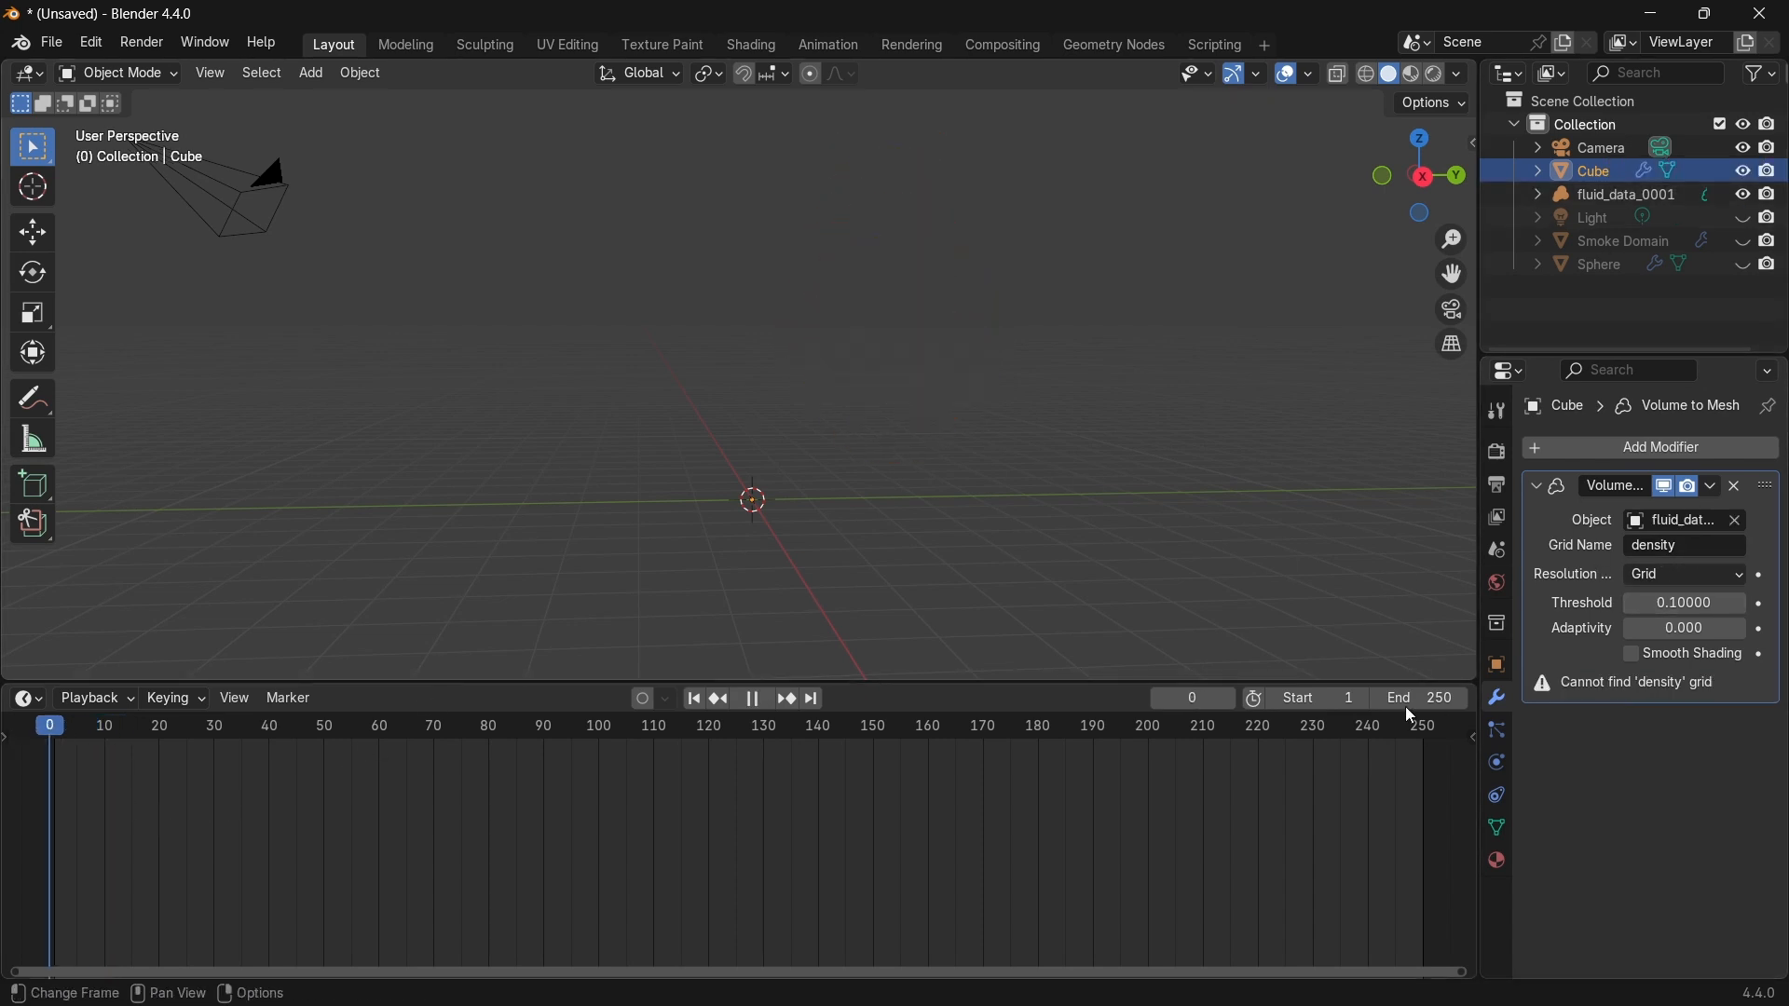
key(space)
scroll(913, 369, up, 3)
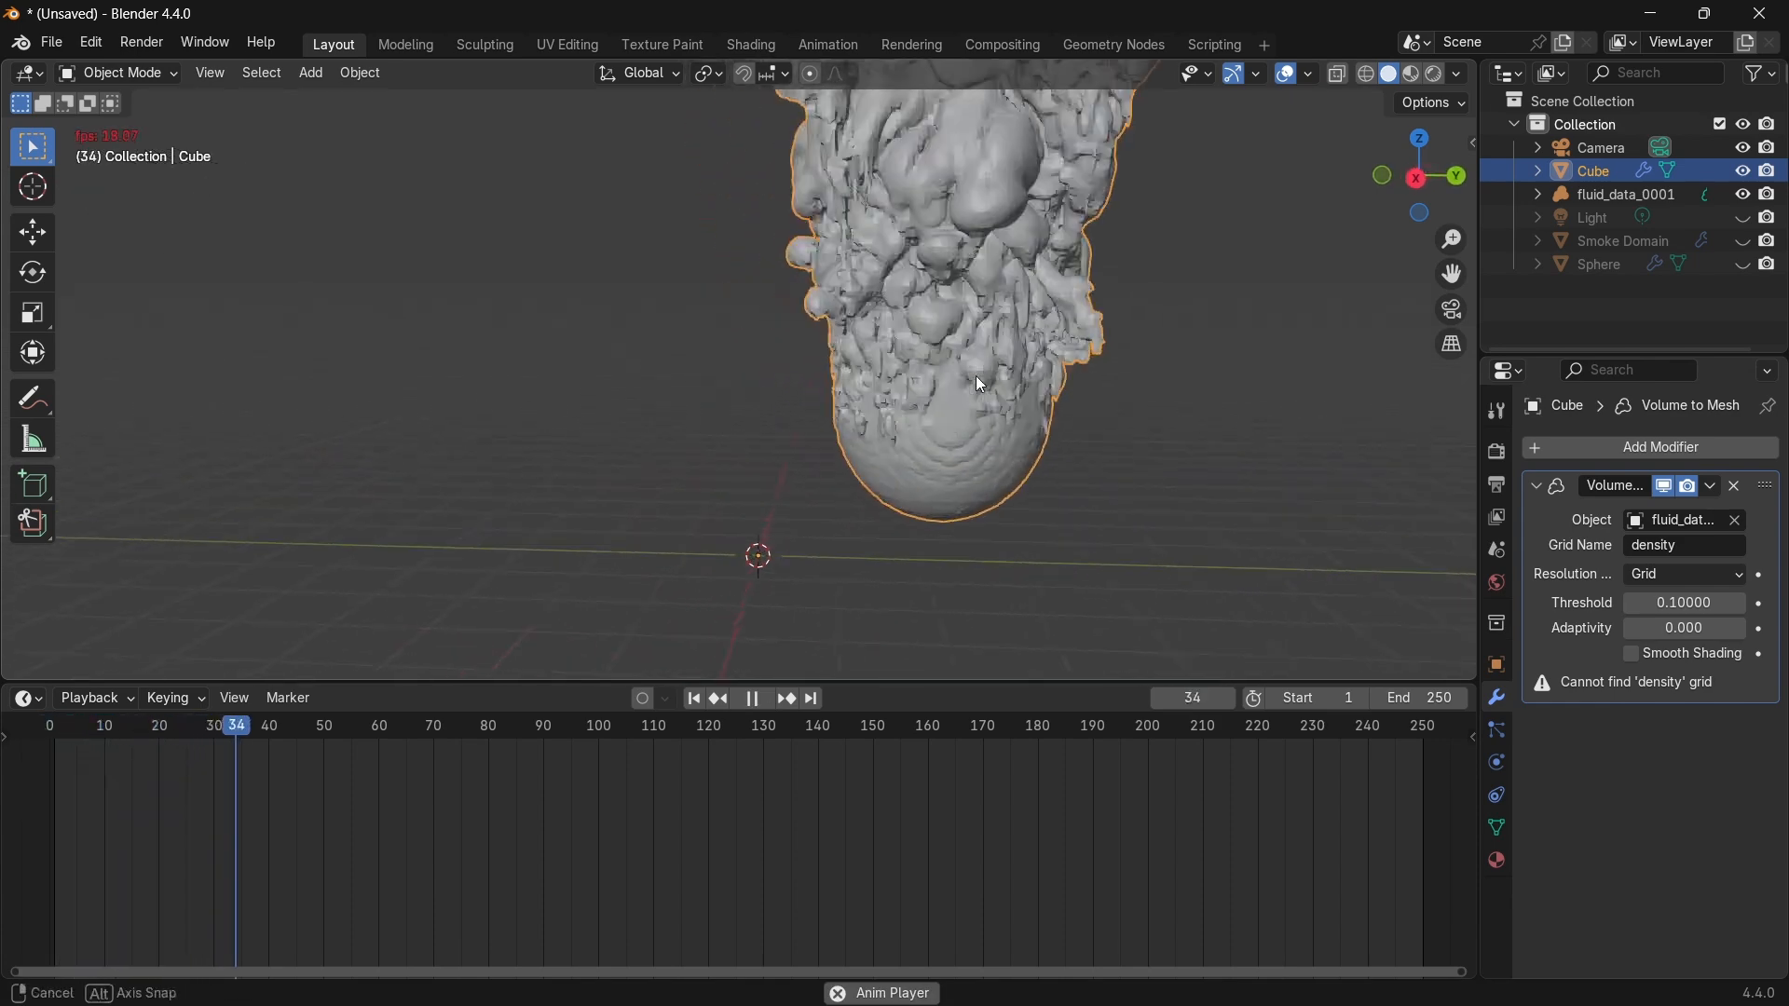
key(space)
middle_drag(1101, 311, 1047, 287)
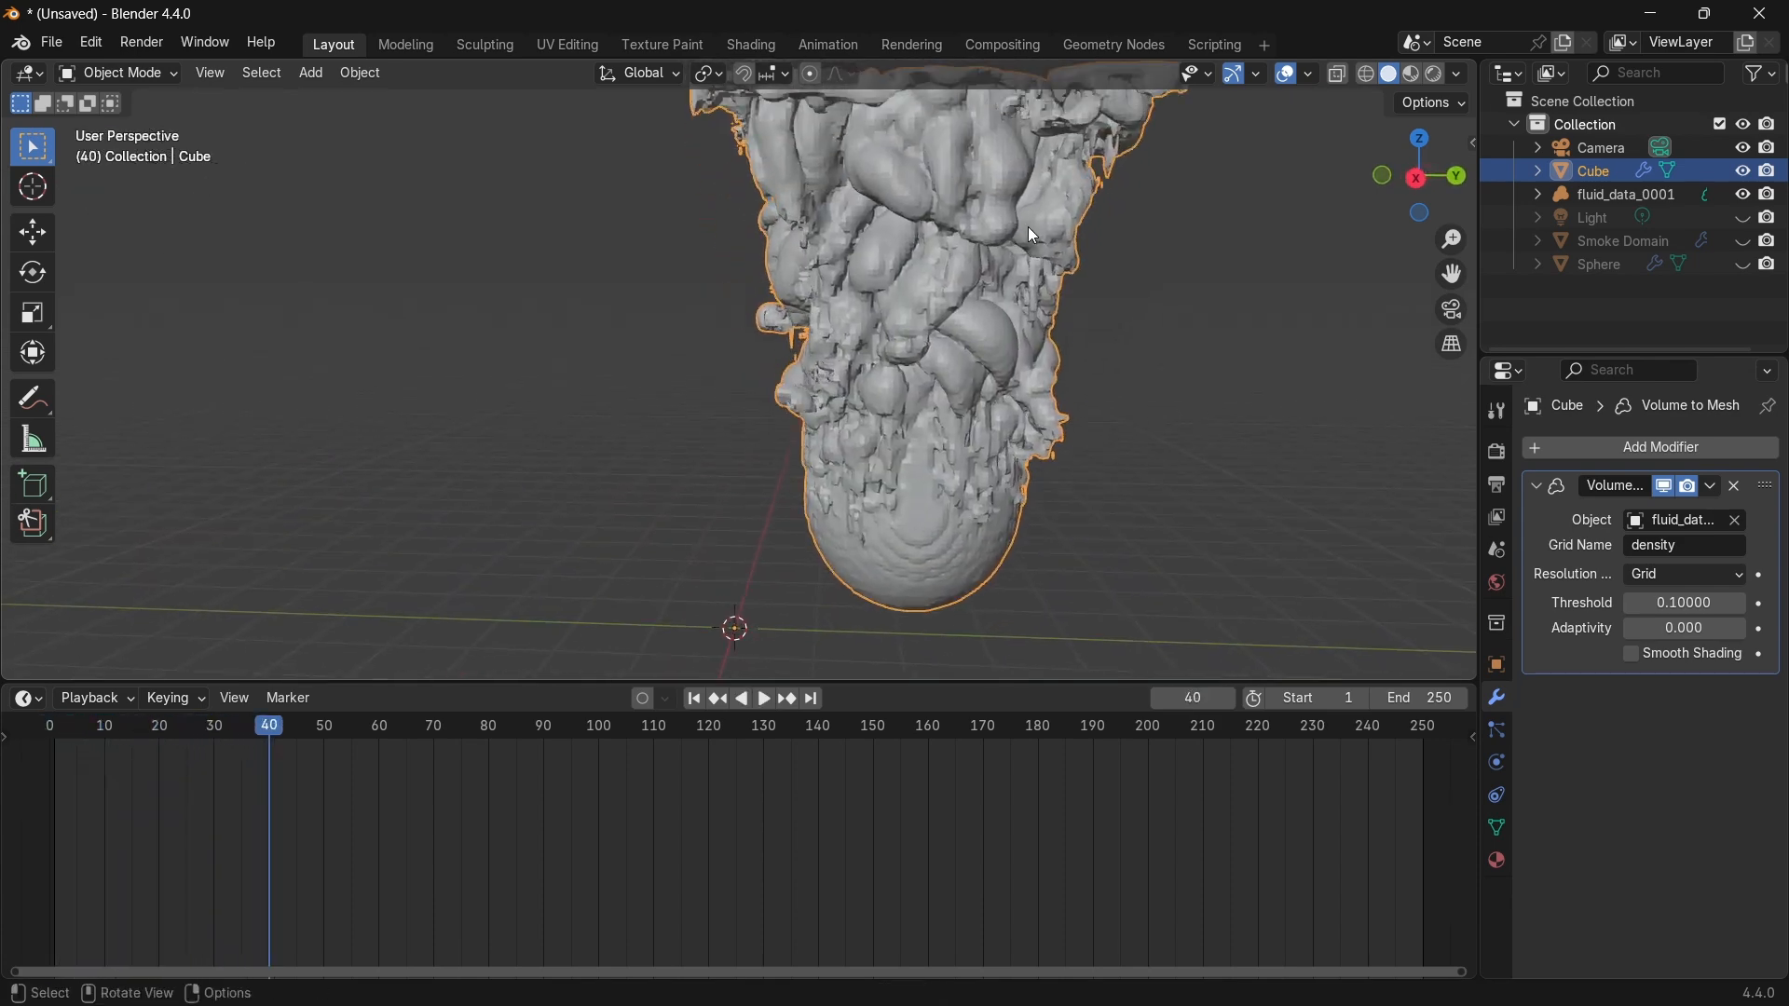
key(space)
key(space)
Return the timeline to frame 0 and replay the mesh animation from another angle, stopping at frame 52.
drag(389, 730, 46, 734)
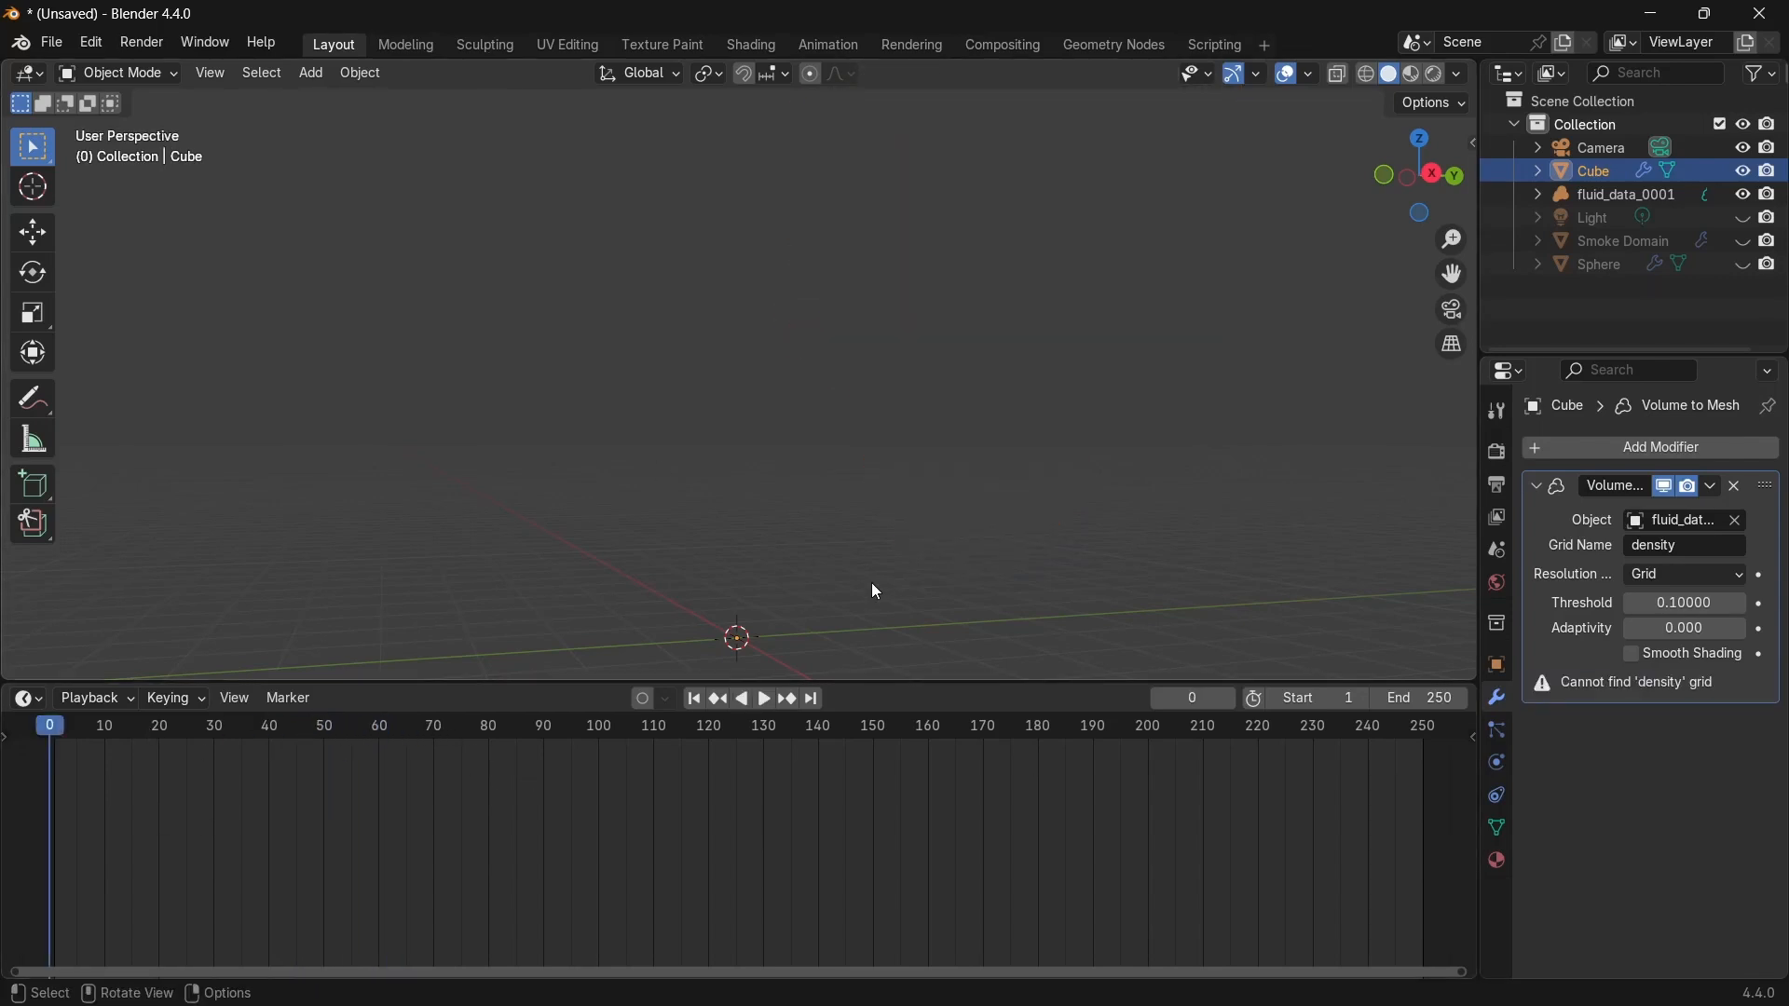
middle_drag(732, 377, 902, 367)
key(space)
key(space)
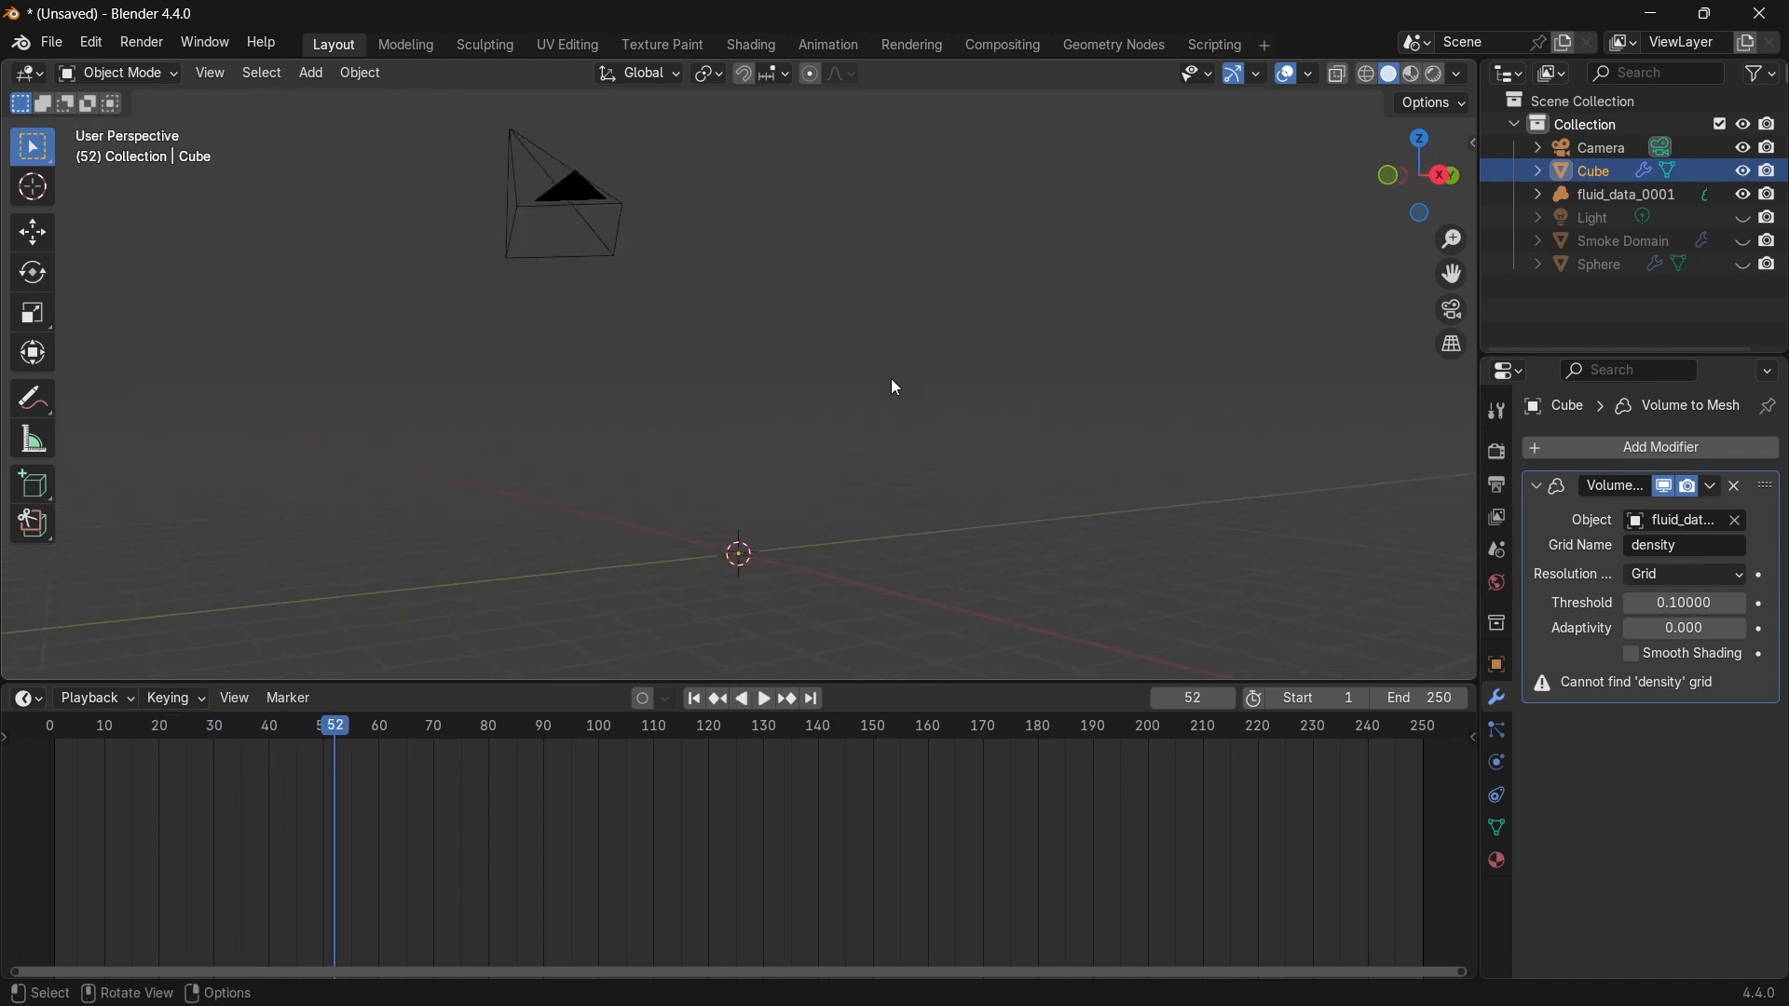
drag(322, 730, 141, 740)
middle_drag(559, 419, 801, 331)
key(space)
right_click(797, 333)
key(space)
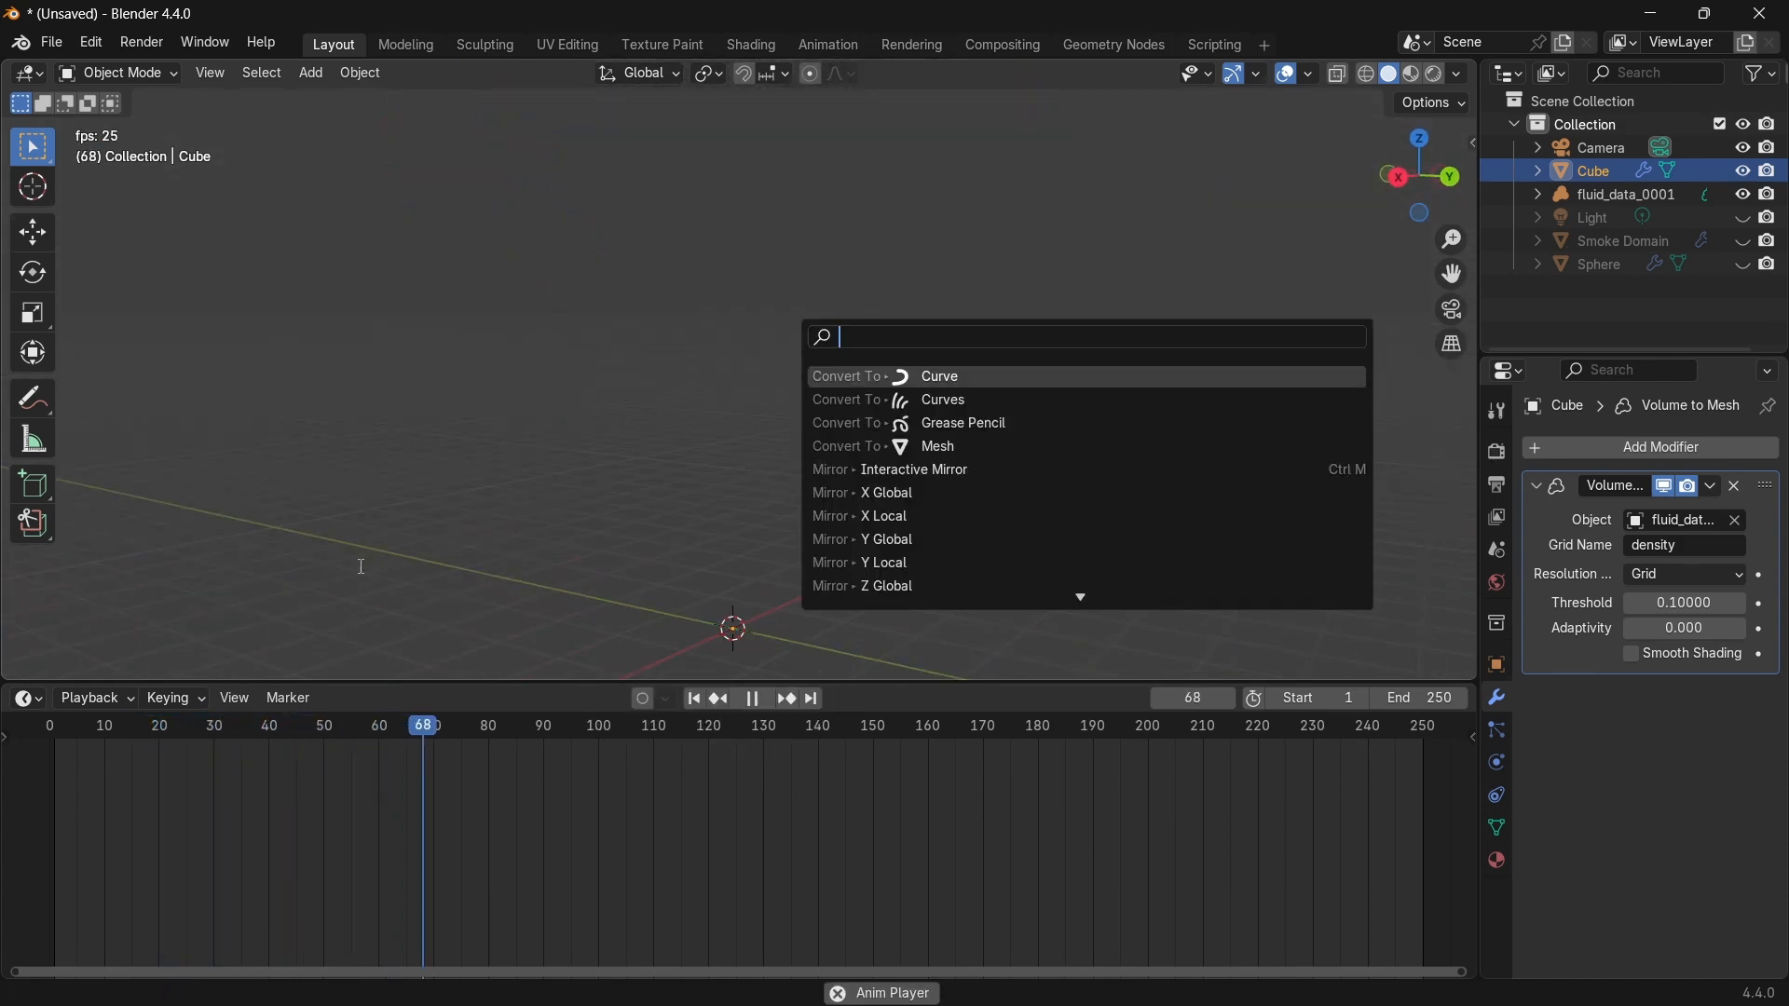
key(Escape)
key(space)
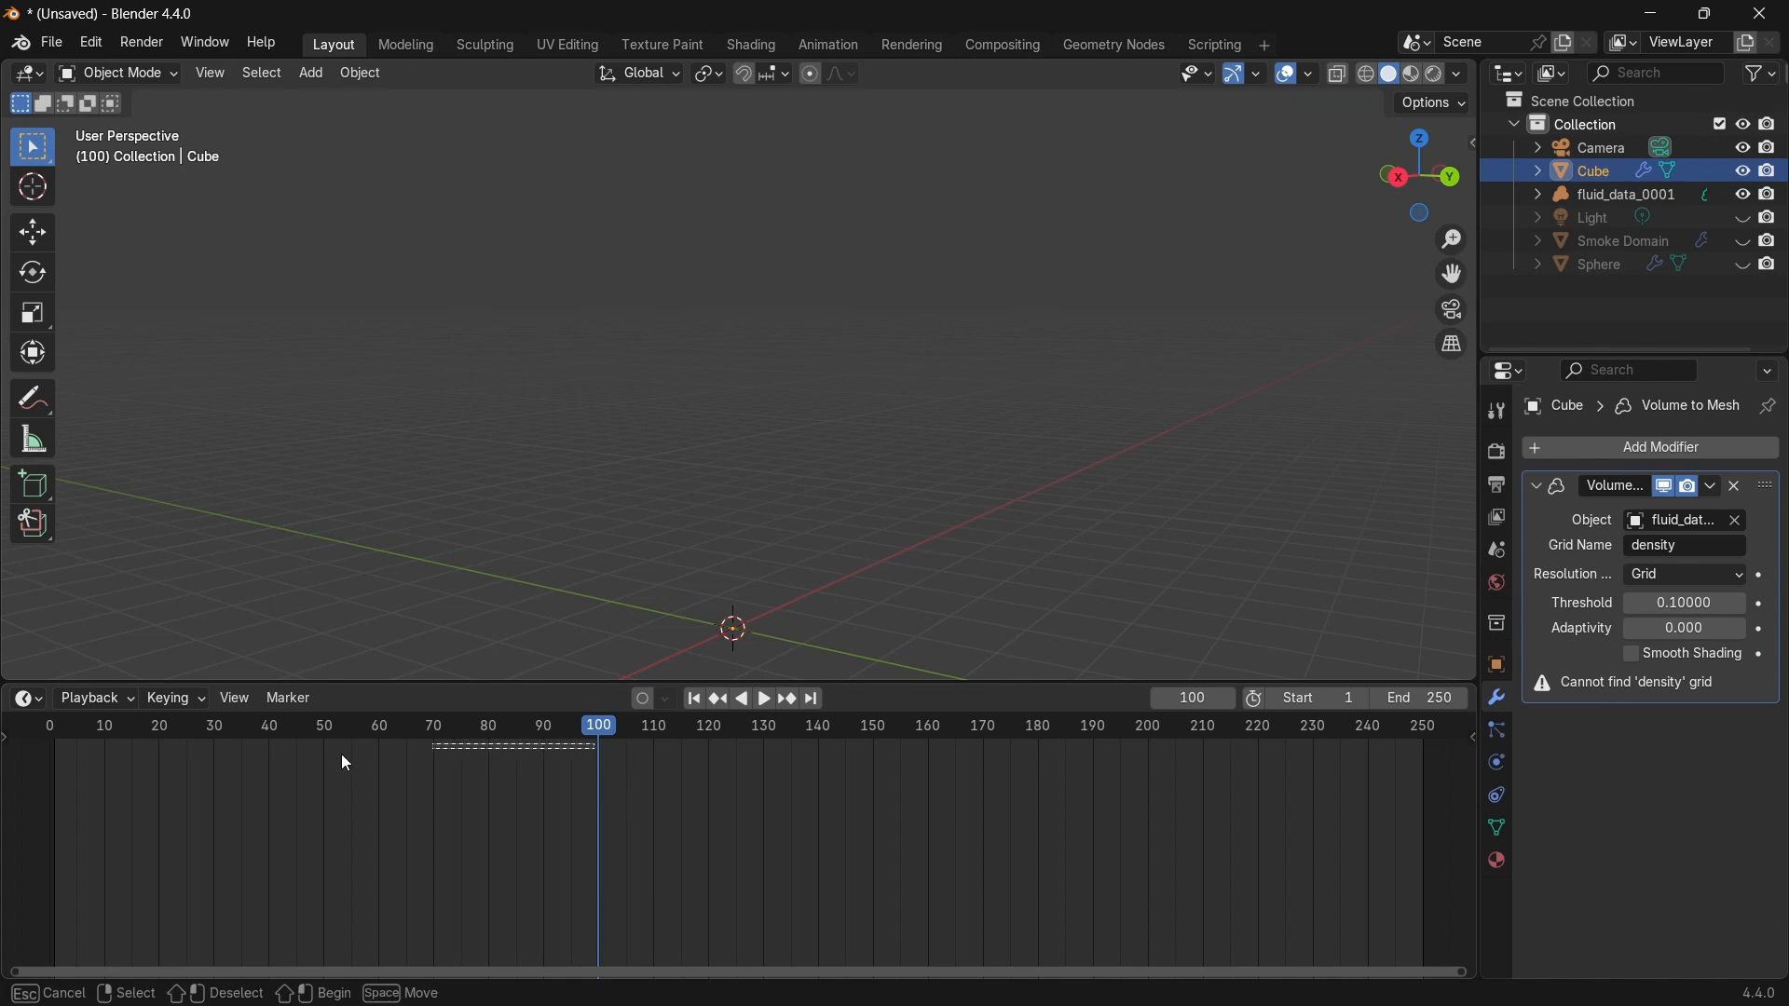
Replay the animation from the start, stop at frame 11 and apply Shade Smooth to the cube.
drag(573, 749, 51, 732)
key(space)
right_click(826, 338)
click(759, 320)
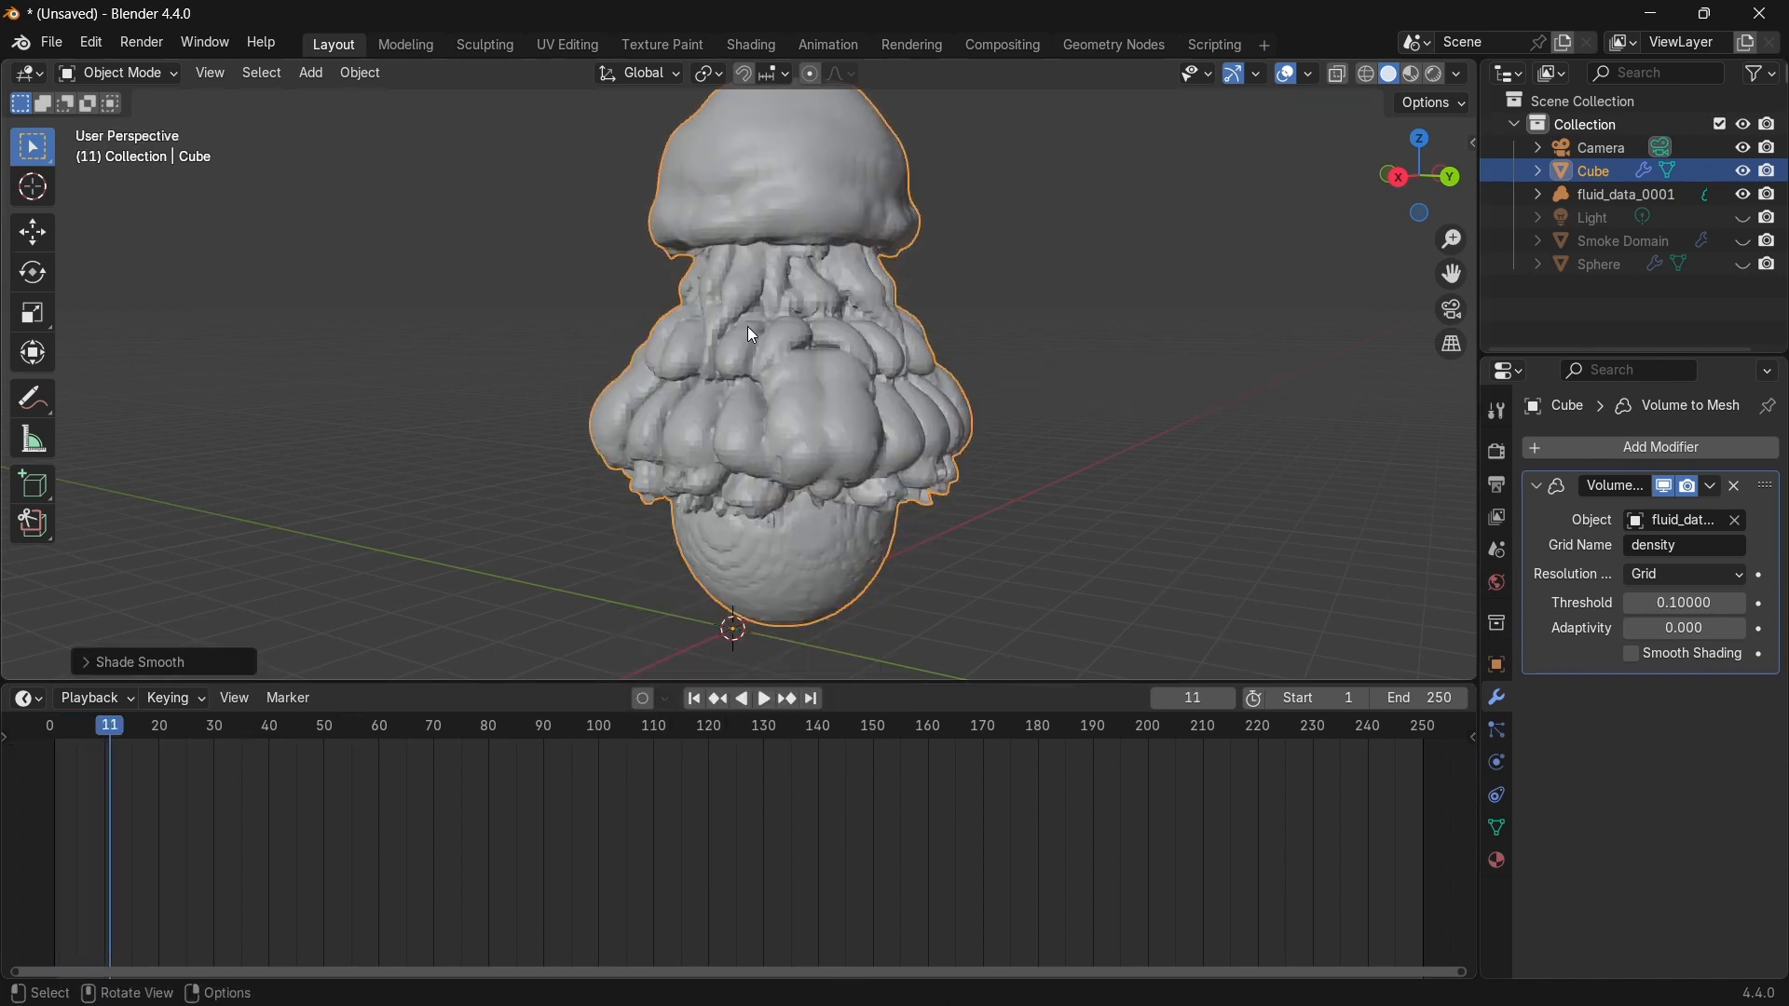
click(854, 406)
right_click(878, 405)
click(878, 404)
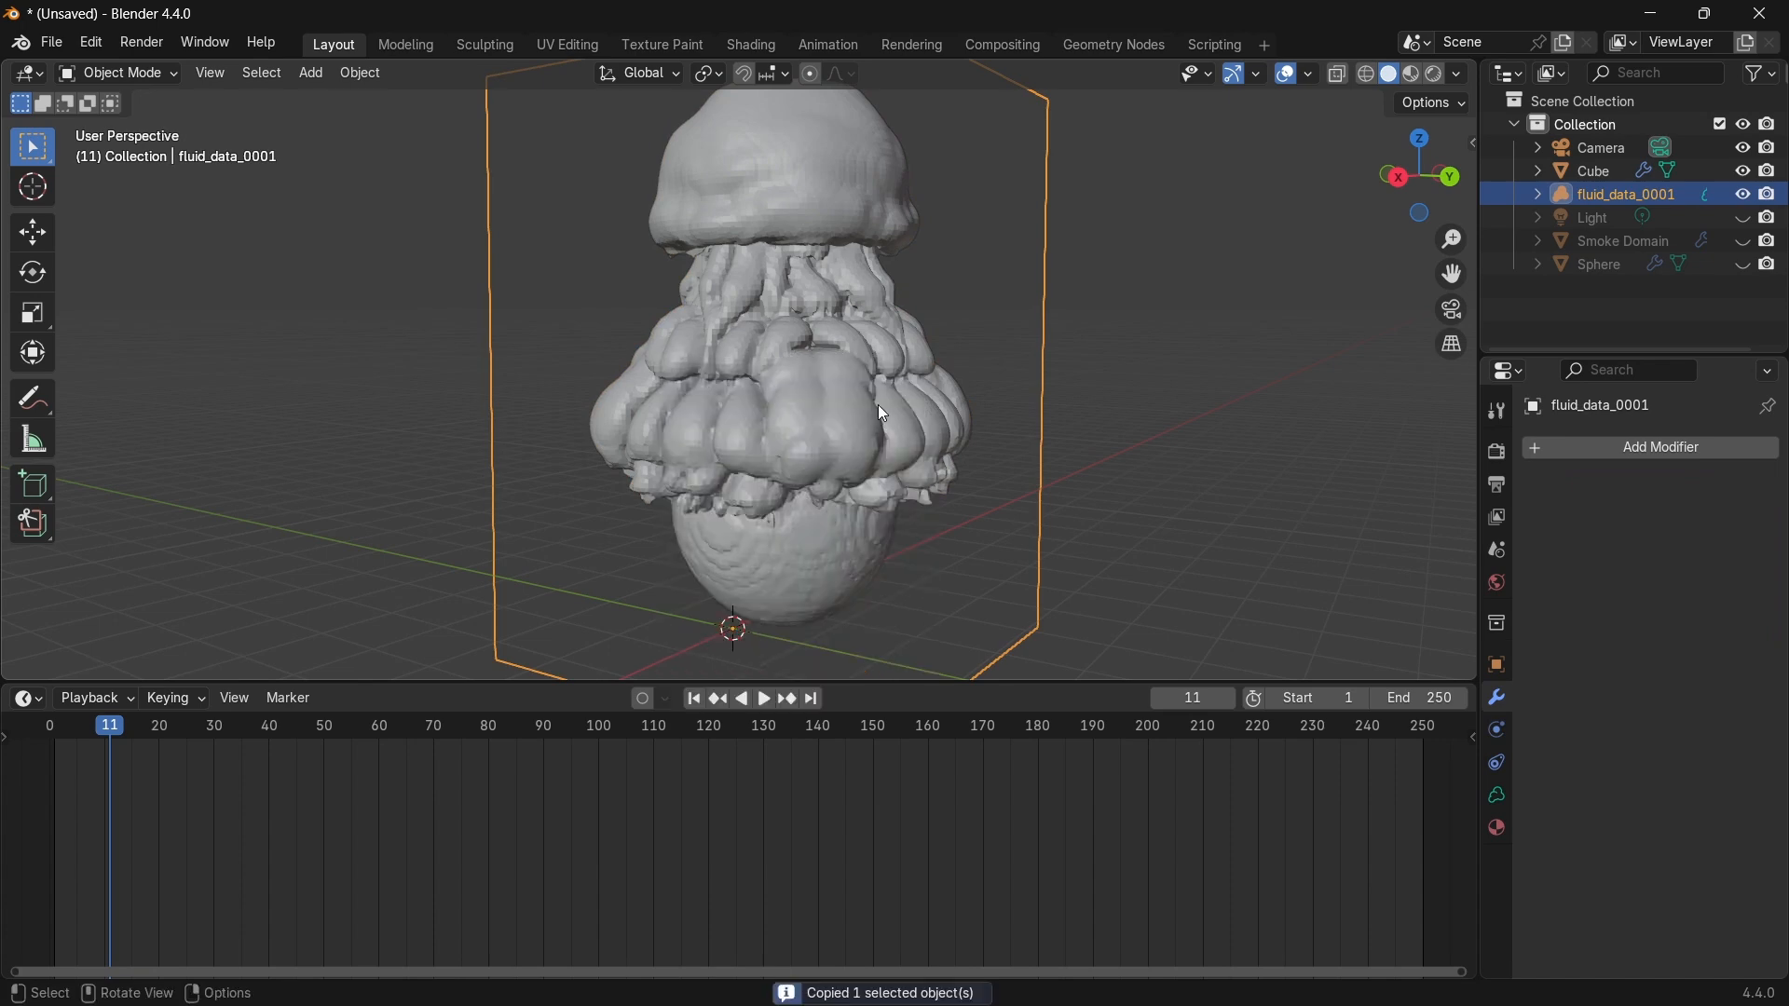
click(1610, 175)
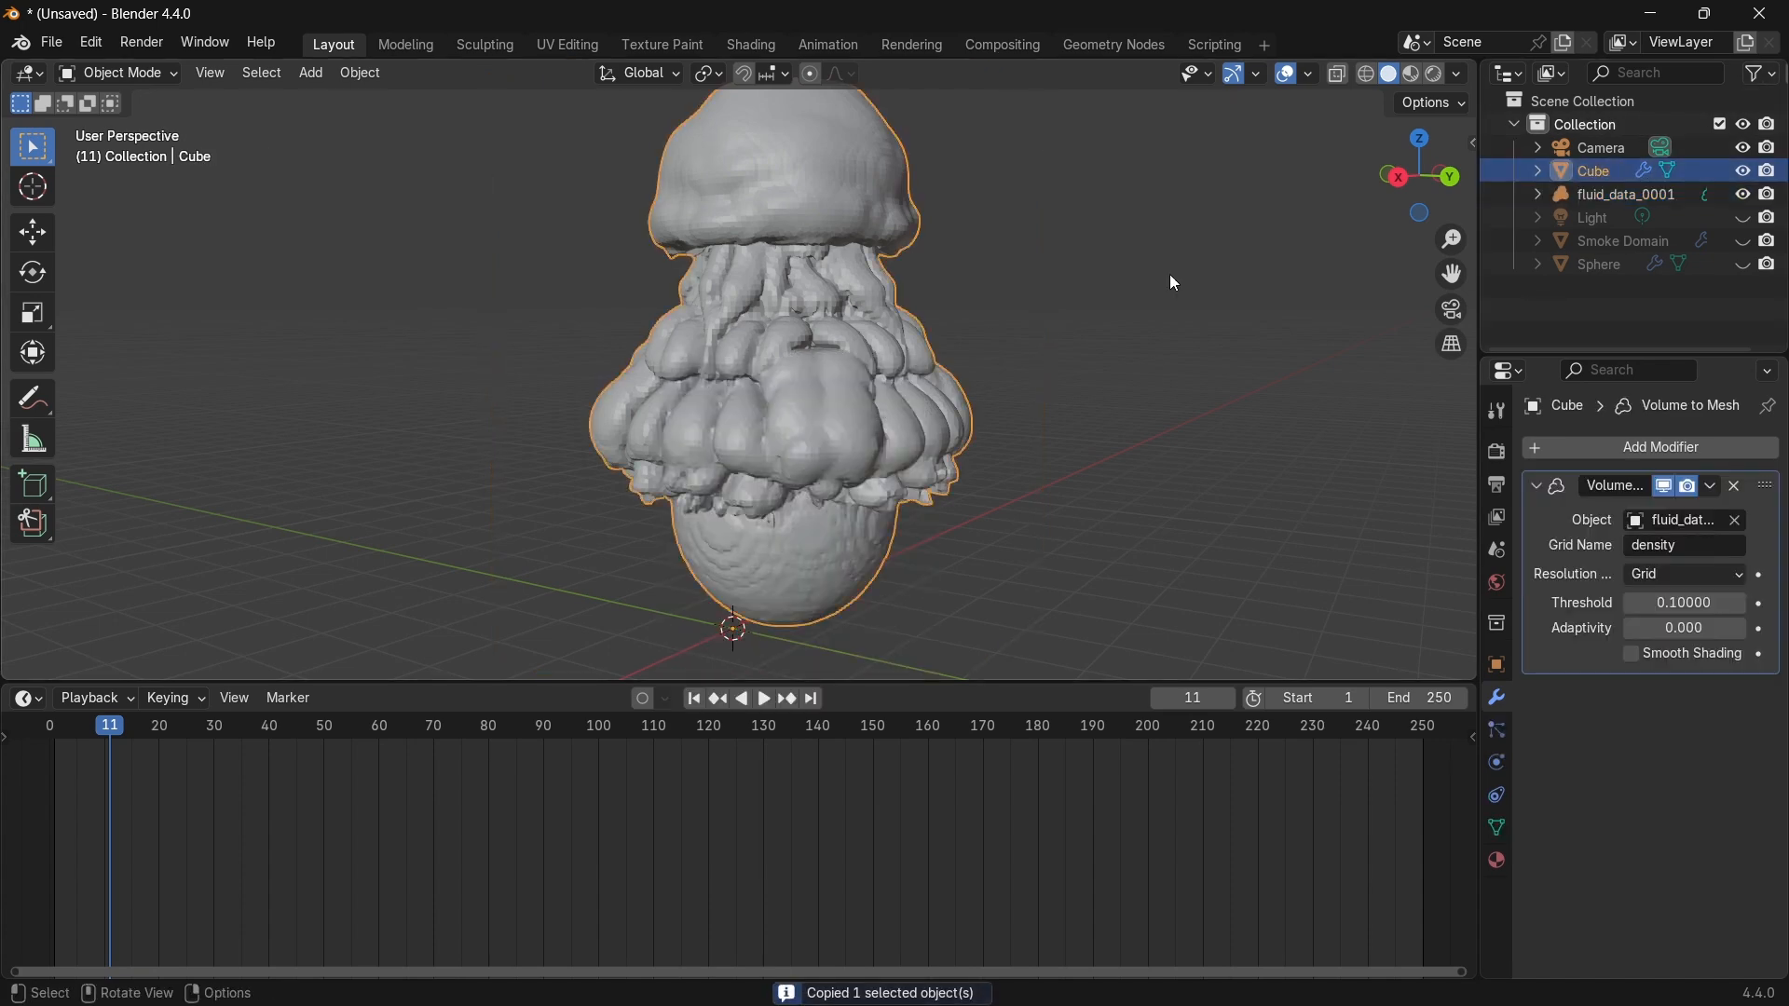
right_click(837, 192)
click(740, 81)
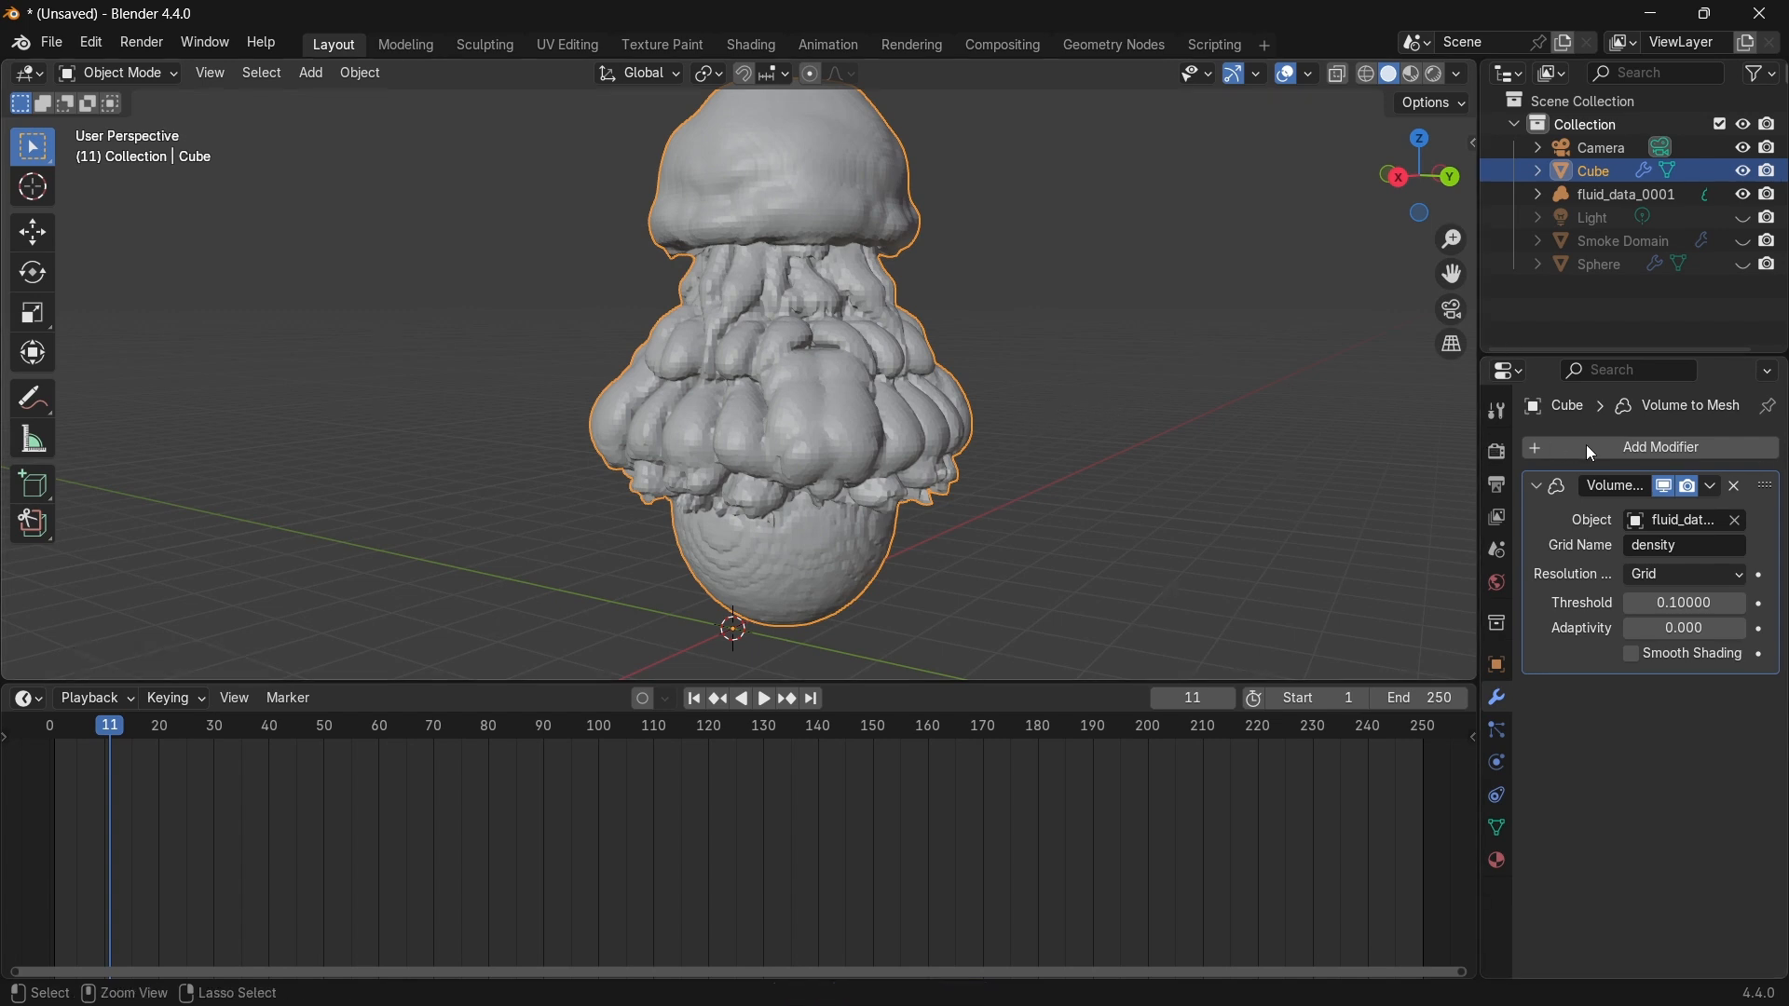
Add a Subdivision modifier with viewport level 1 to the cube's meshed smoke.
key(ctrl+1)
key(shift+a)
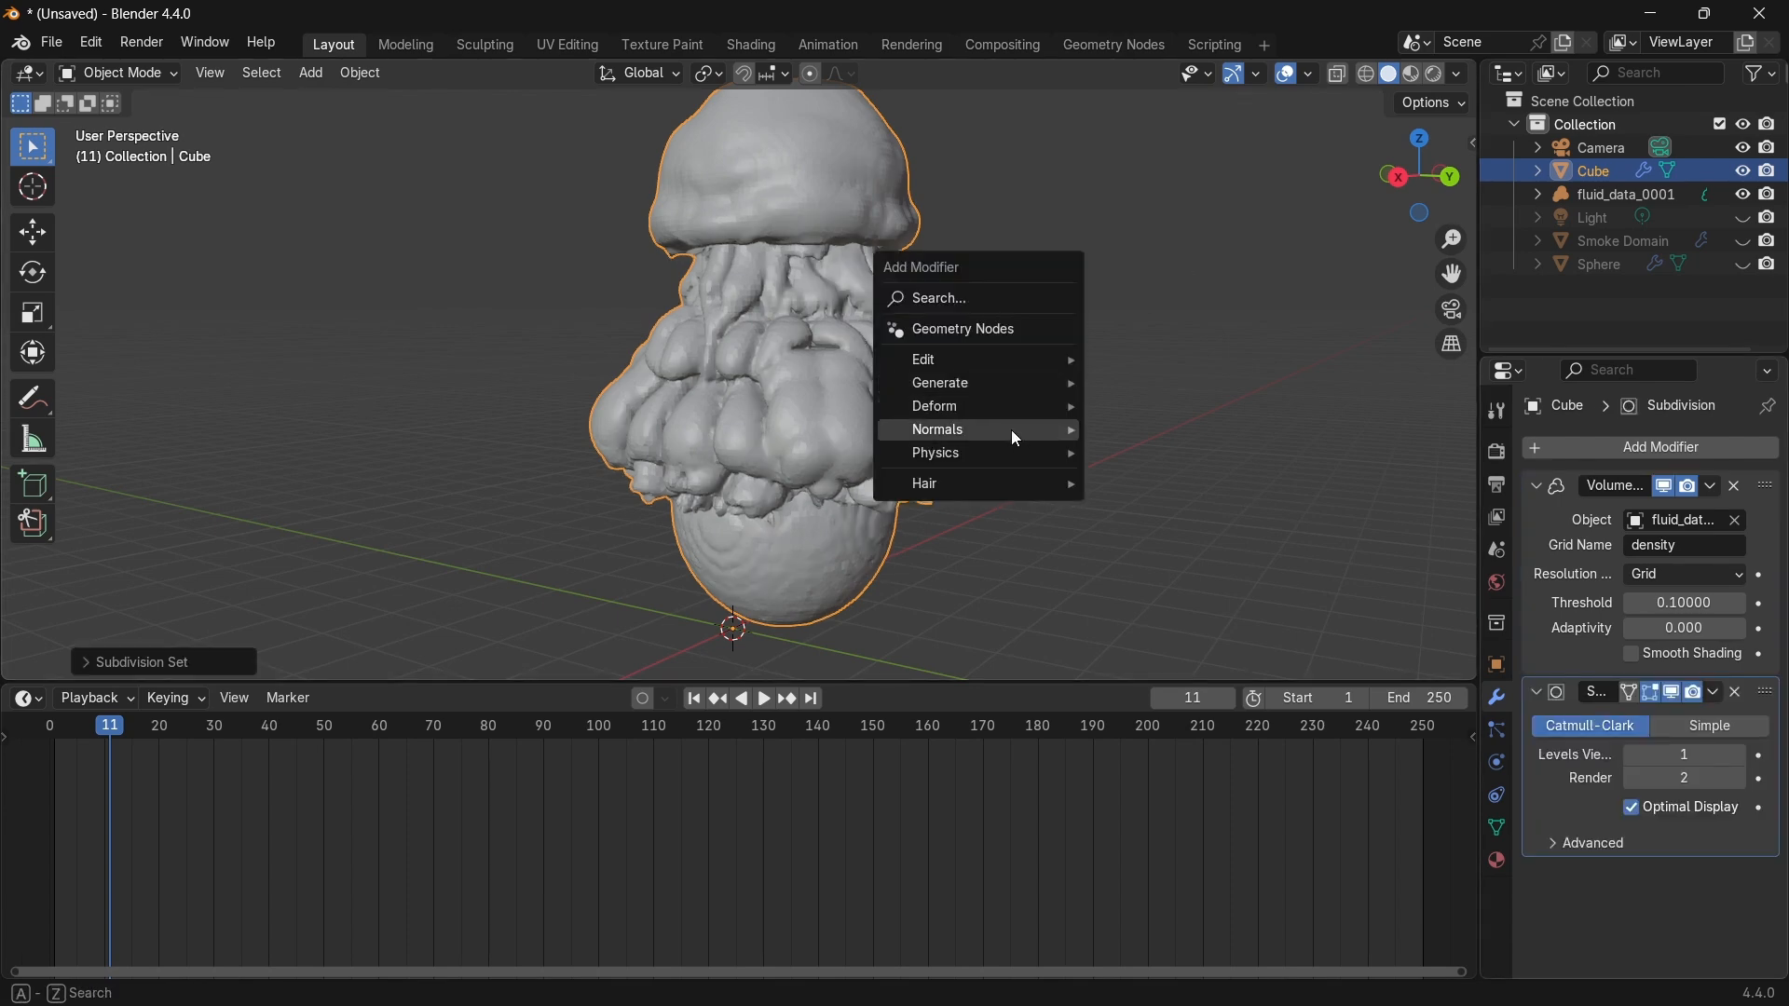
middle_drag(1071, 255, 1080, 264)
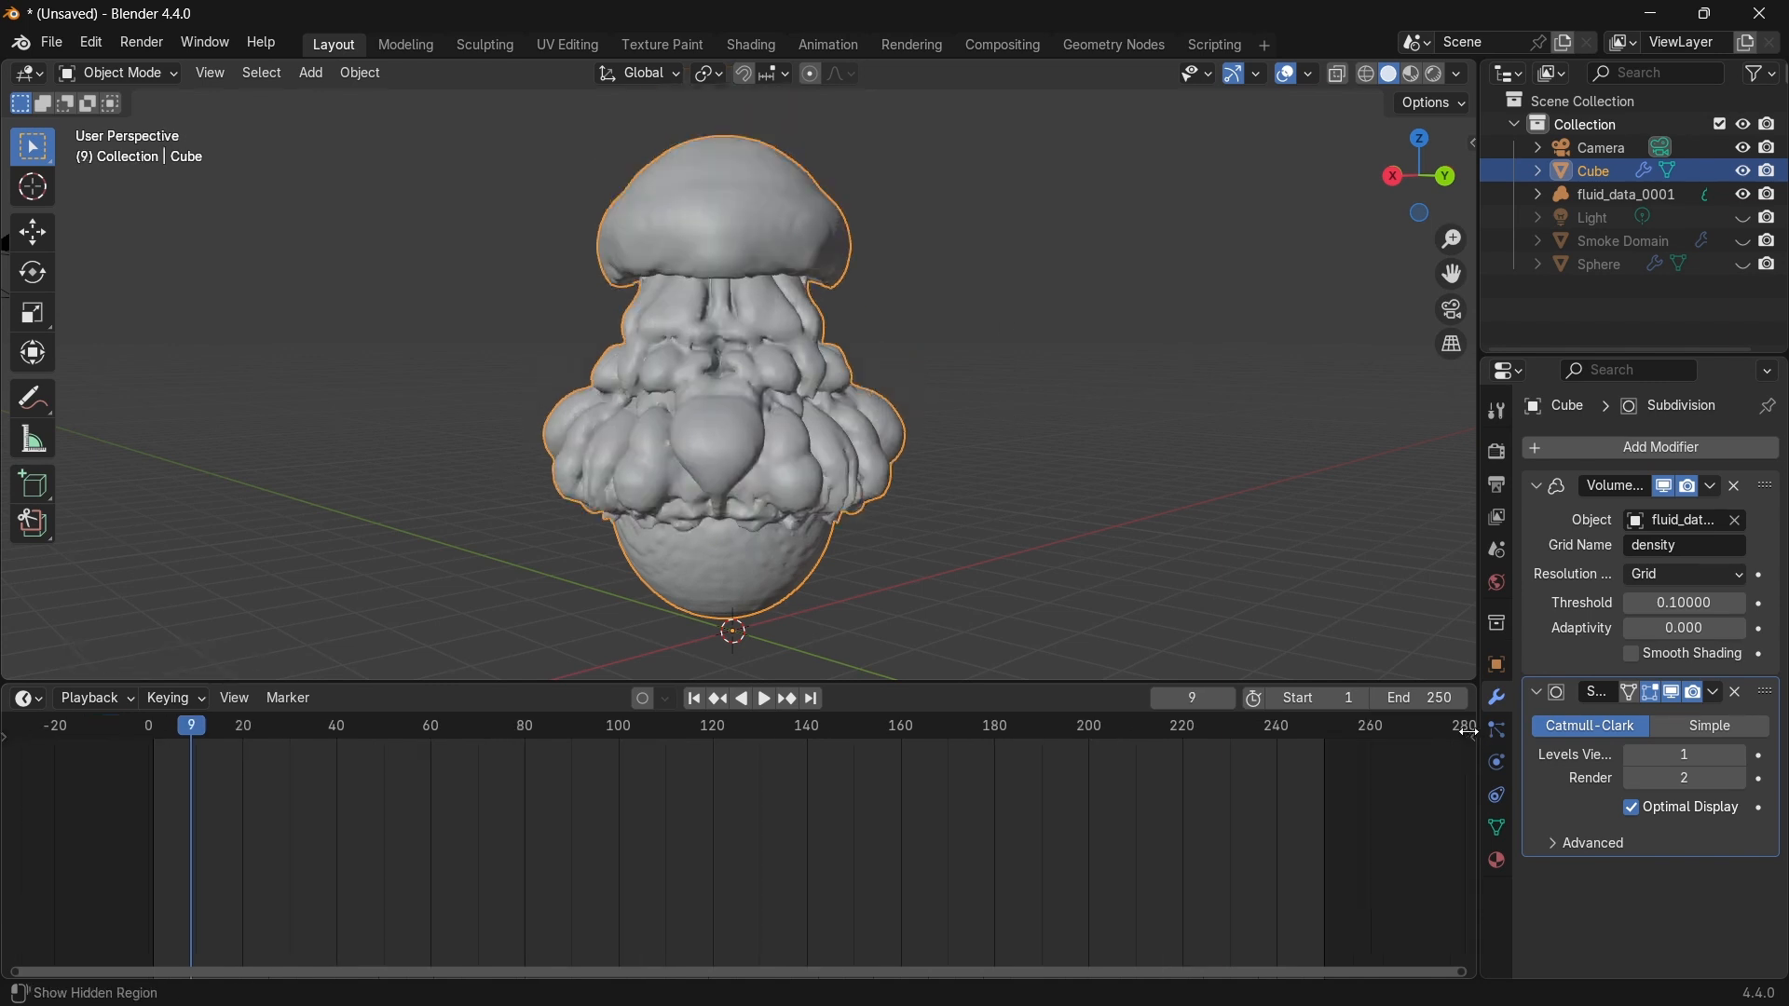
Advance the animation to frame 10 and examine the subdivided smoke mesh from another angle.
key(space)
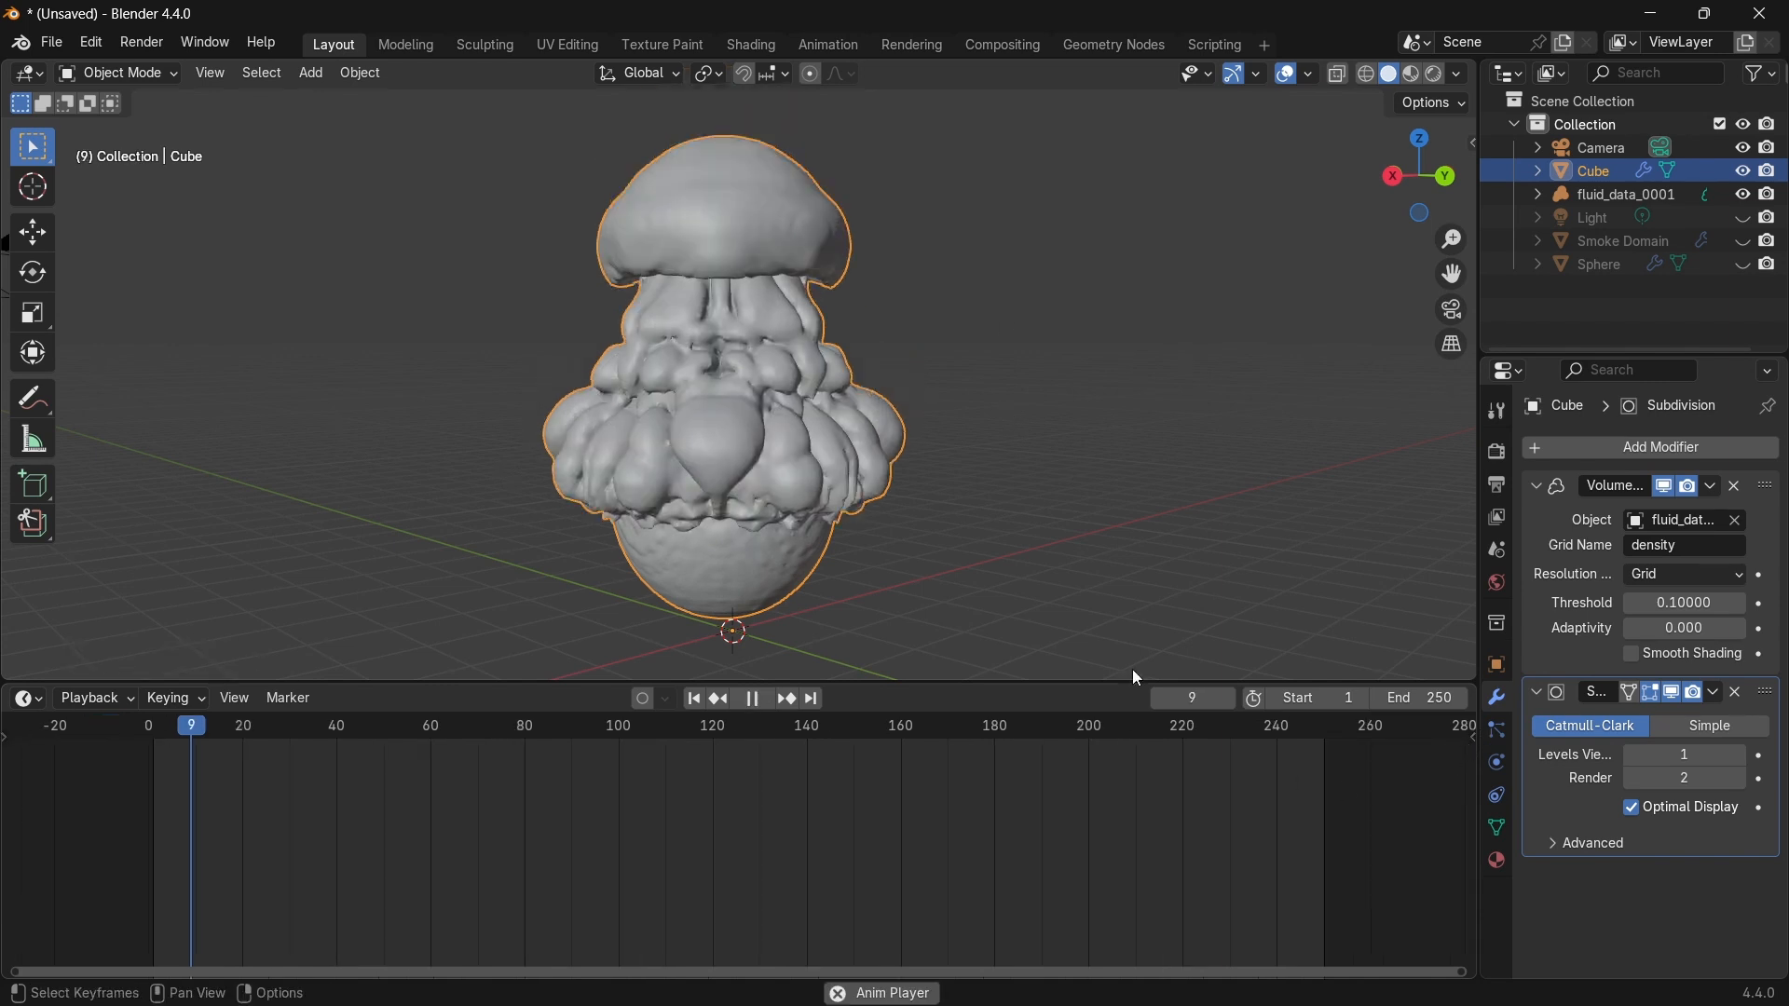
key(space)
middle_drag(1075, 364, 1202, 411)
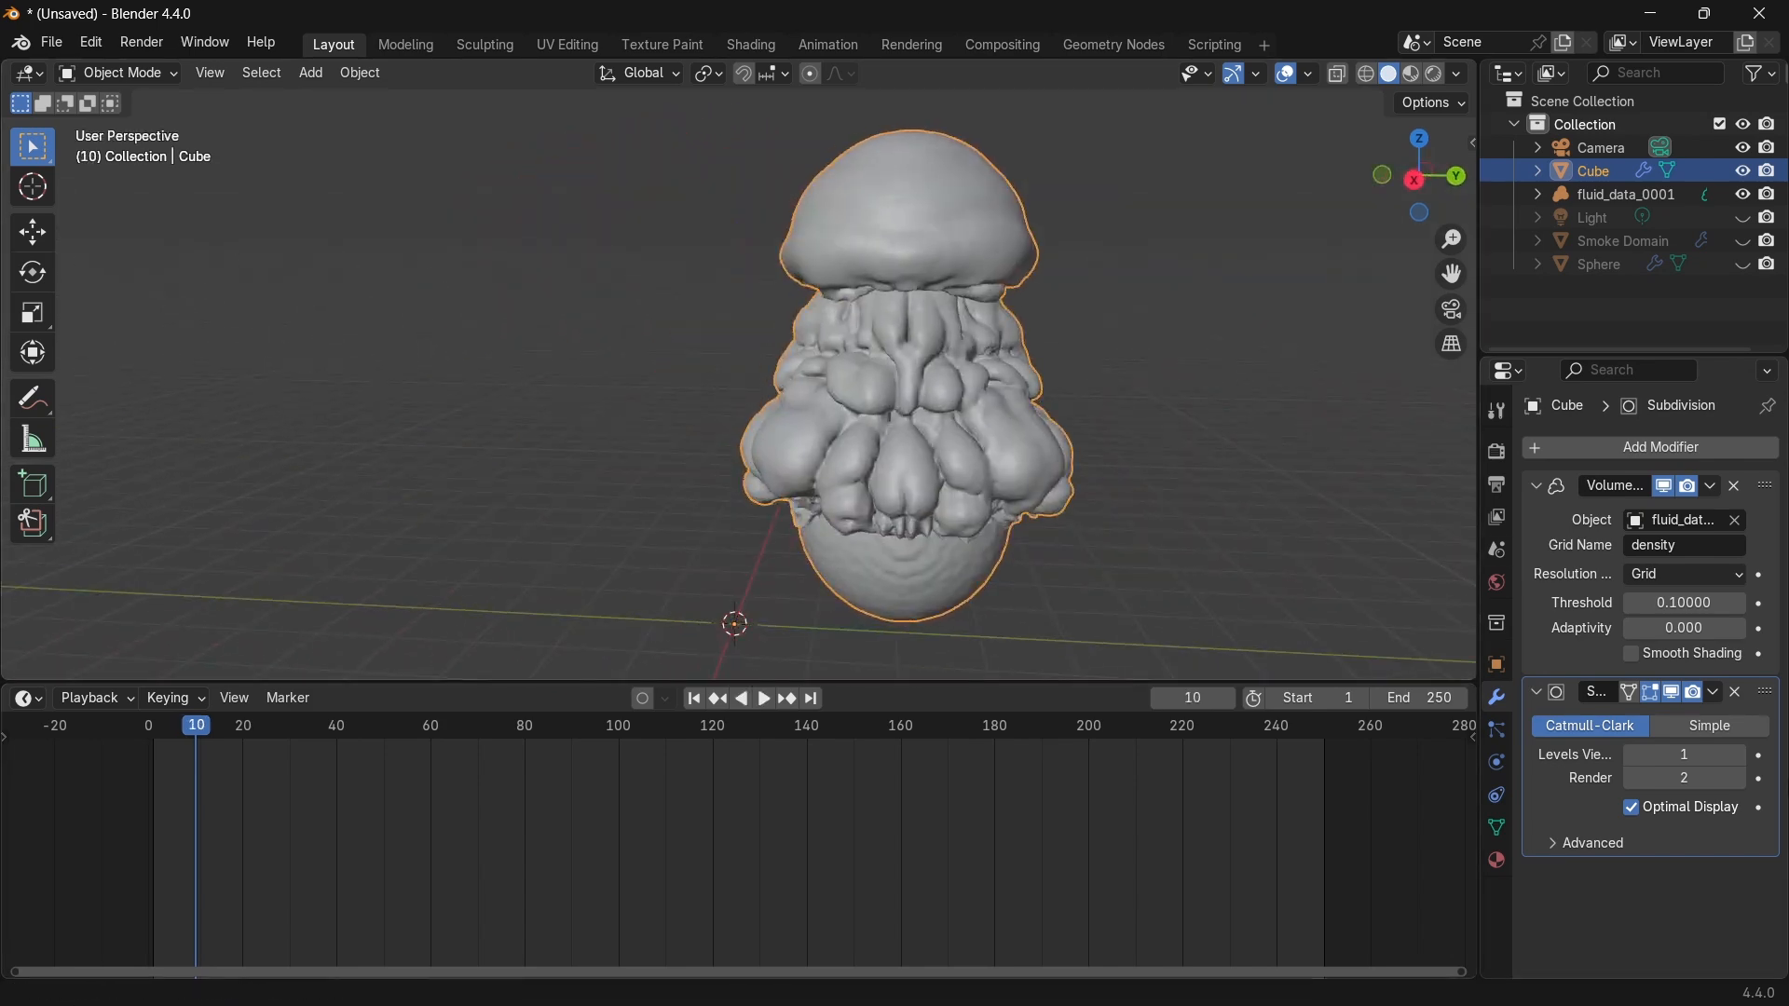